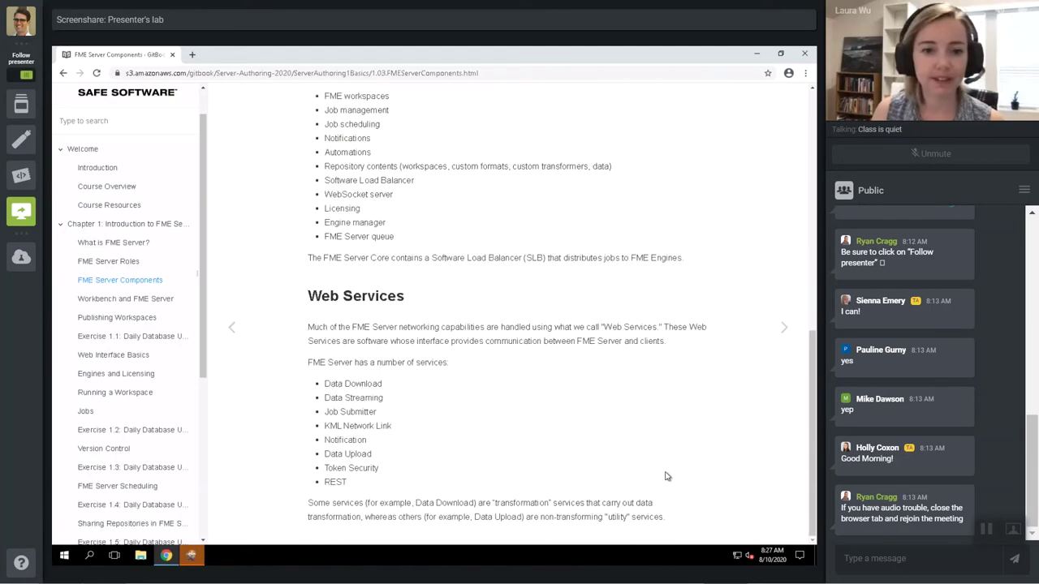
Review the Server Core and Web Services sections, and read the Workbench and FME Server page through its repository security note.
{"action": "scroll", "coordinate": [665, 476], "scroll_direction": "up", "scroll_amount": 1}
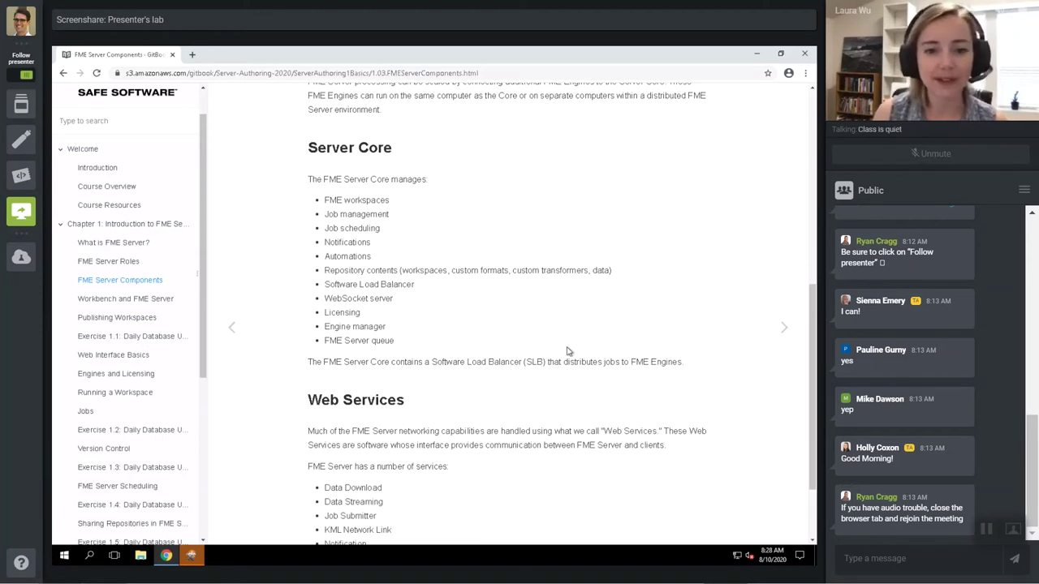
{"action": "scroll", "coordinate": [572, 354], "scroll_direction": "down", "scroll_amount": 1}
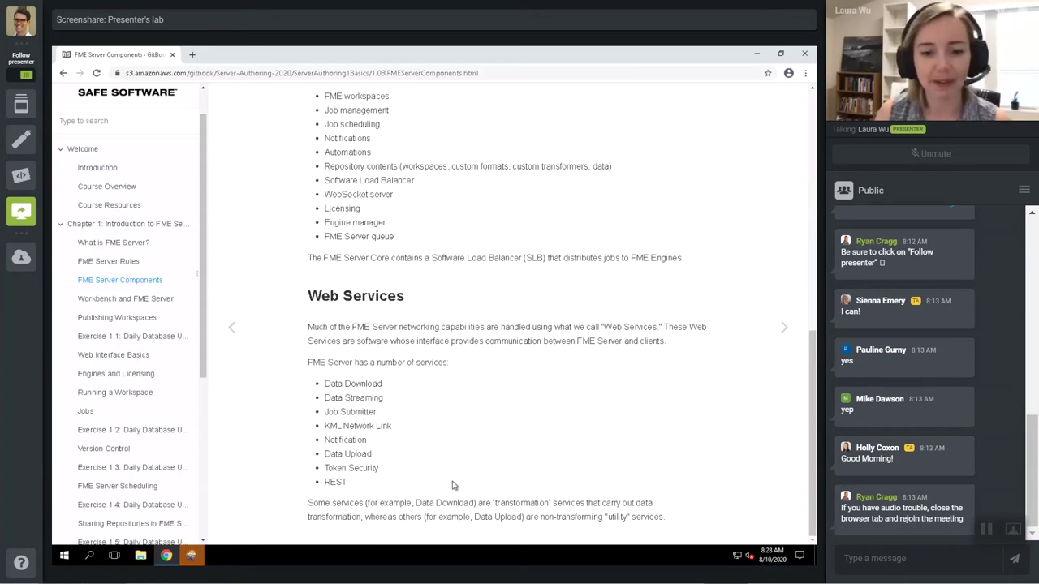
{"action": "left_click", "coordinate": [785, 328]}
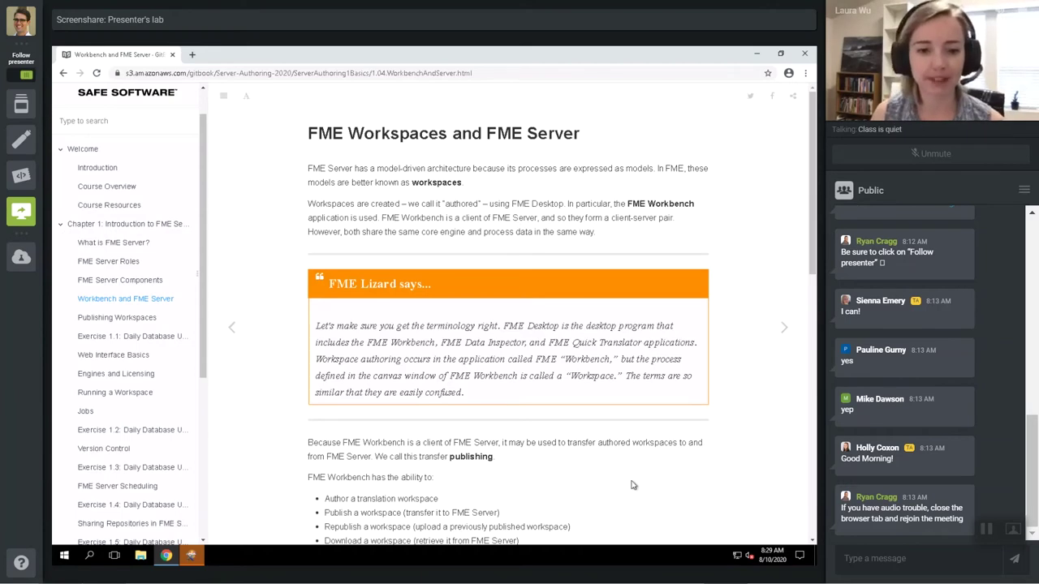
{"action": "scroll", "coordinate": [635, 487], "scroll_direction": "down", "scroll_amount": 3}
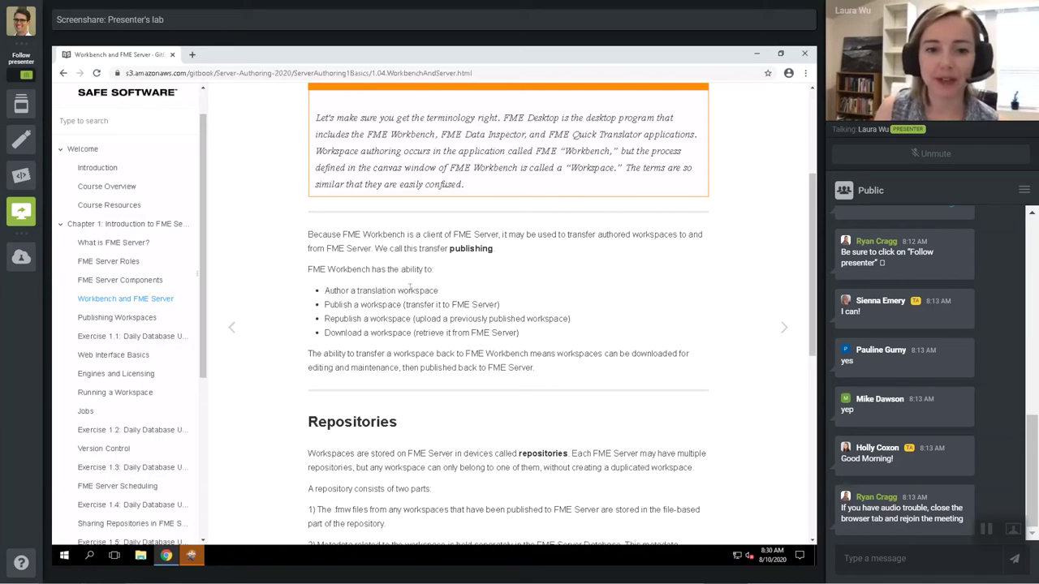
{"action": "triple_click", "coordinate": [410, 288]}
{"action": "left_click", "coordinate": [398, 311]}
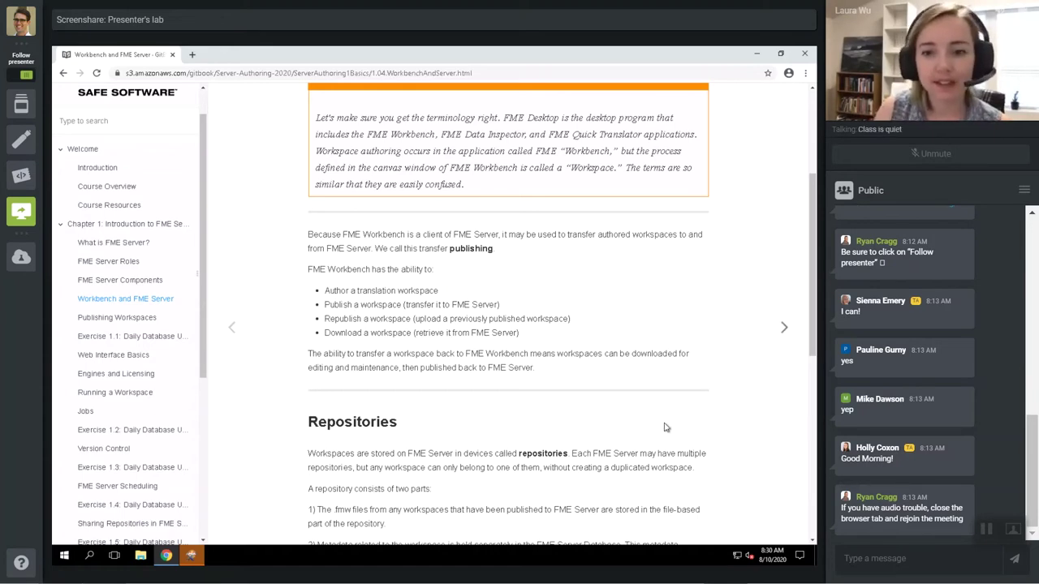
{"action": "scroll", "coordinate": [667, 427], "scroll_direction": "down", "scroll_amount": 2}
{"action": "scroll", "coordinate": [597, 391], "scroll_direction": "down", "scroll_amount": 2}
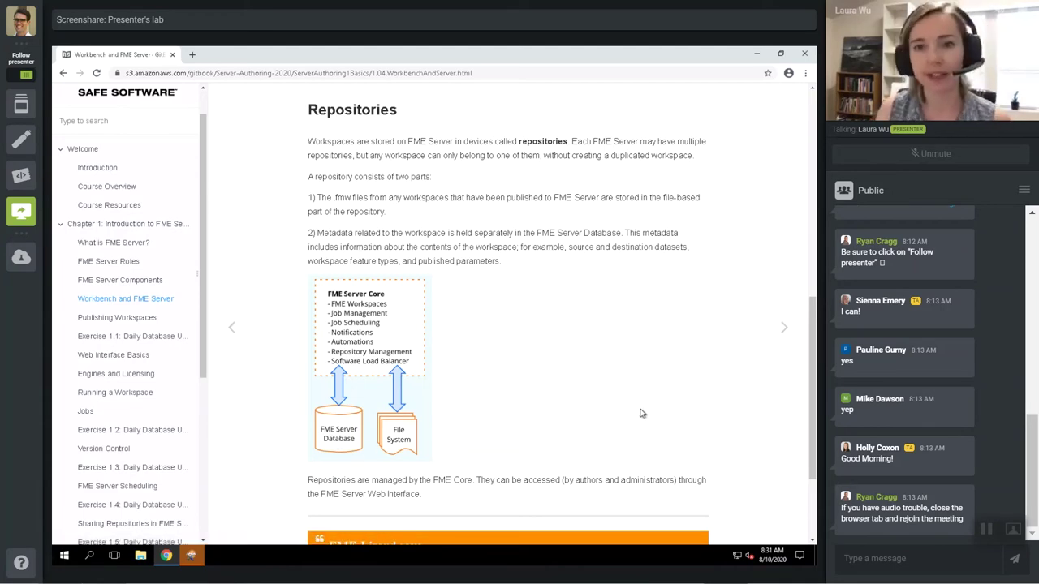
{"action": "scroll", "coordinate": [640, 412], "scroll_direction": "down", "scroll_amount": 3}
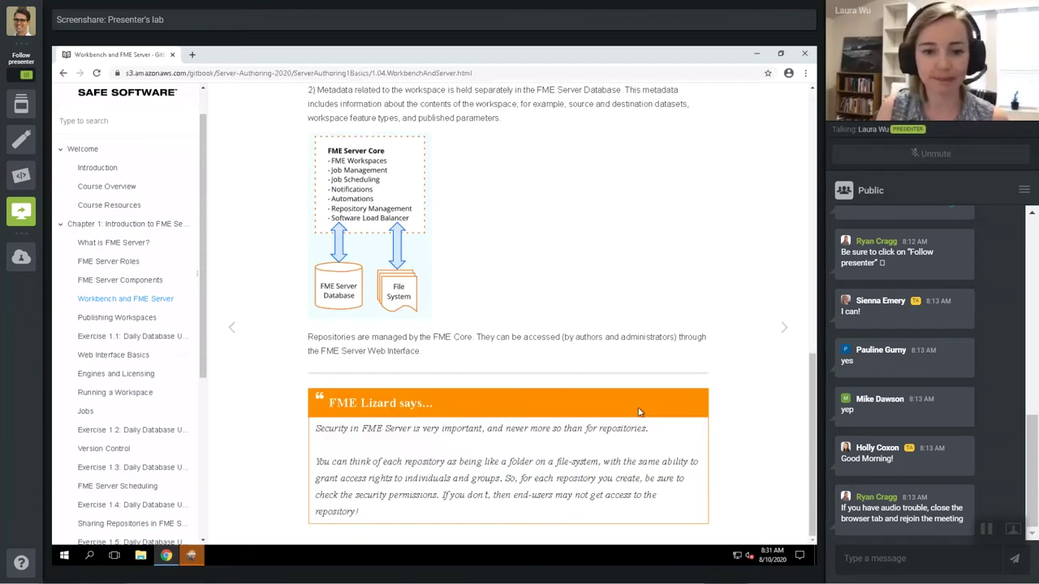
Open the Publishing Workspaces page and examine how workspaces are transferred and how Workbench connects to FME Server.
{"action": "left_click", "coordinate": [153, 322]}
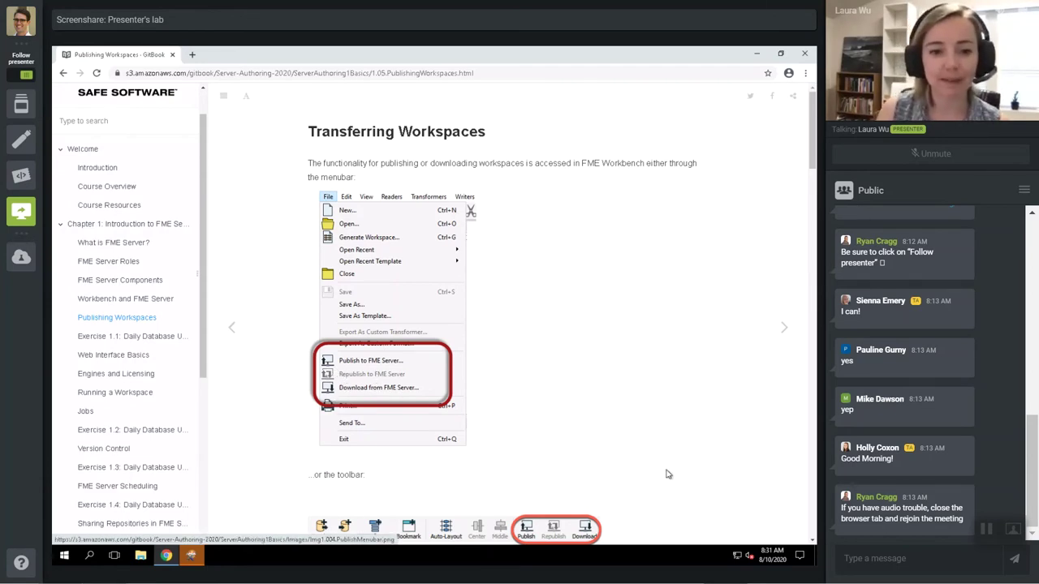
{"action": "scroll", "coordinate": [657, 455], "scroll_direction": "down", "scroll_amount": 3}
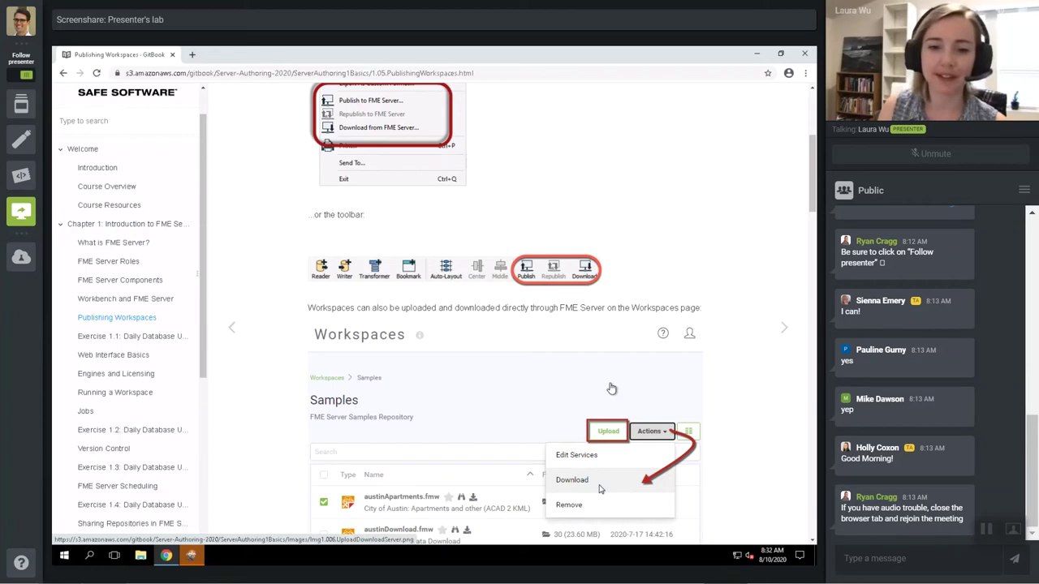
{"action": "scroll", "coordinate": [612, 389], "scroll_direction": "down", "scroll_amount": 3}
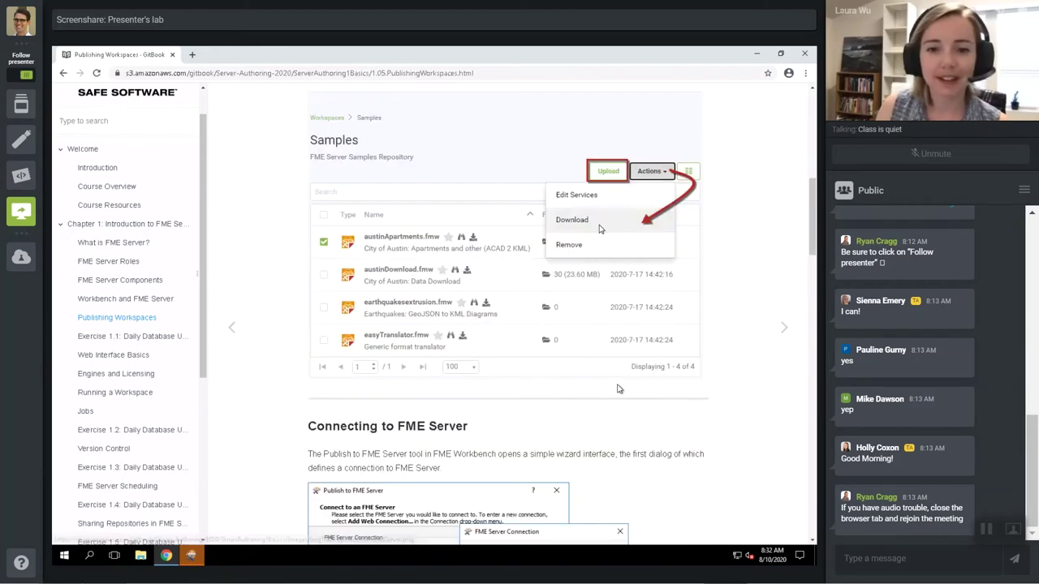
{"action": "scroll", "coordinate": [653, 397], "scroll_direction": "down", "scroll_amount": 7}
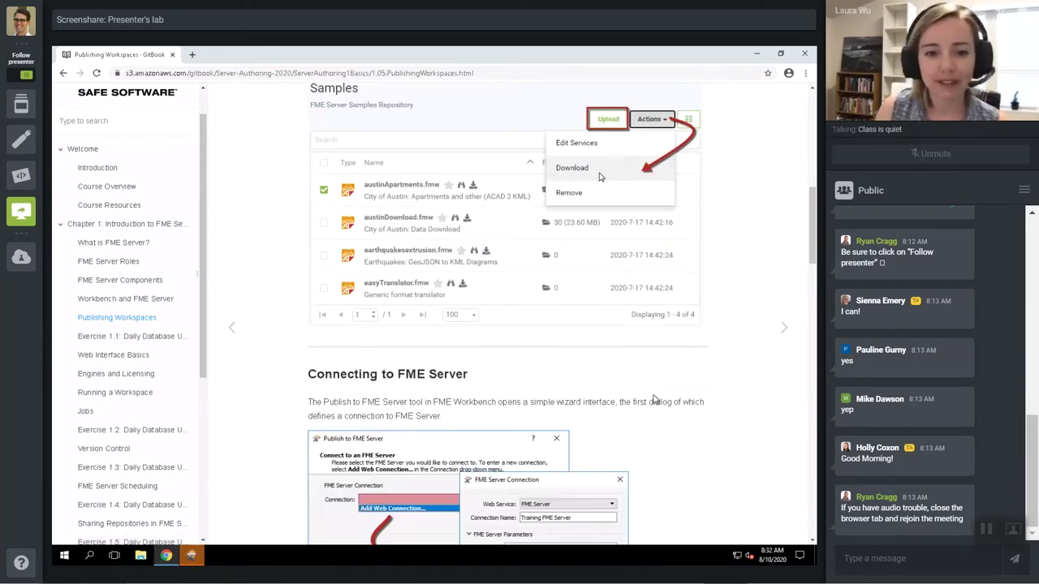
{"action": "scroll", "coordinate": [654, 398], "scroll_direction": "up", "scroll_amount": 5}
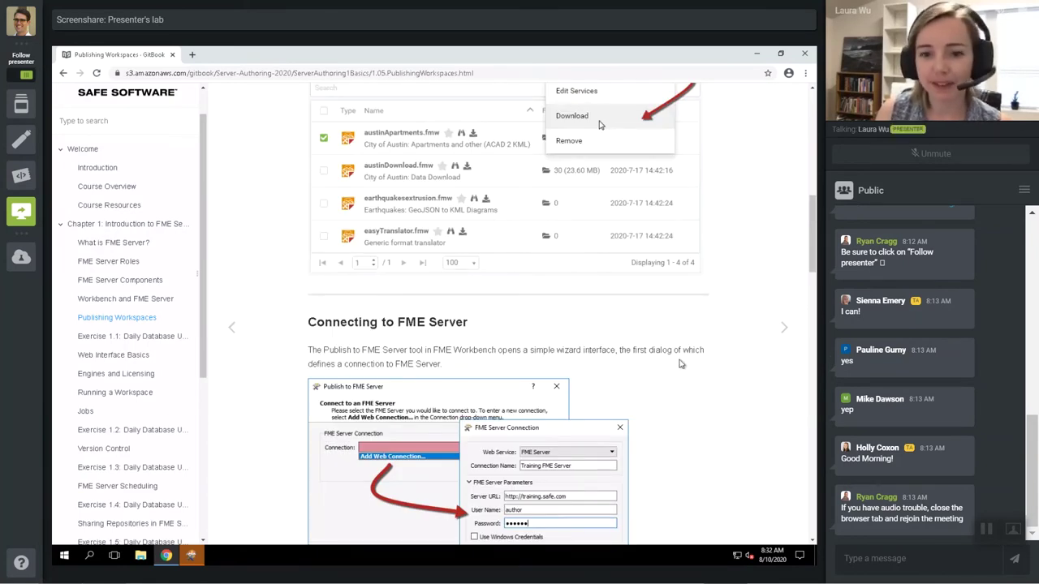
{"action": "scroll", "coordinate": [607, 350], "scroll_direction": "down", "scroll_amount": 1}
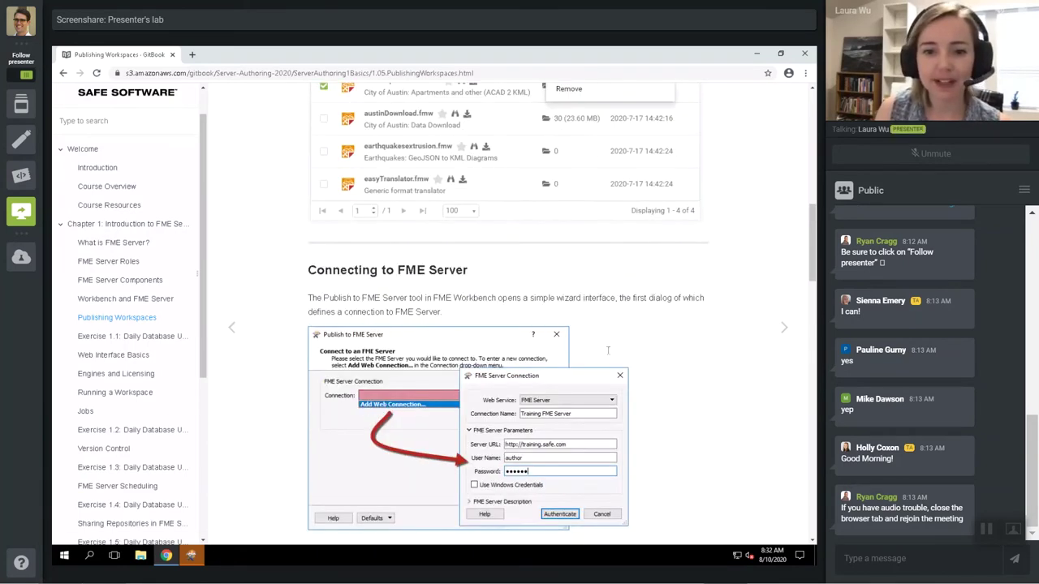
{"action": "scroll", "coordinate": [552, 339], "scroll_direction": "down", "scroll_amount": 2}
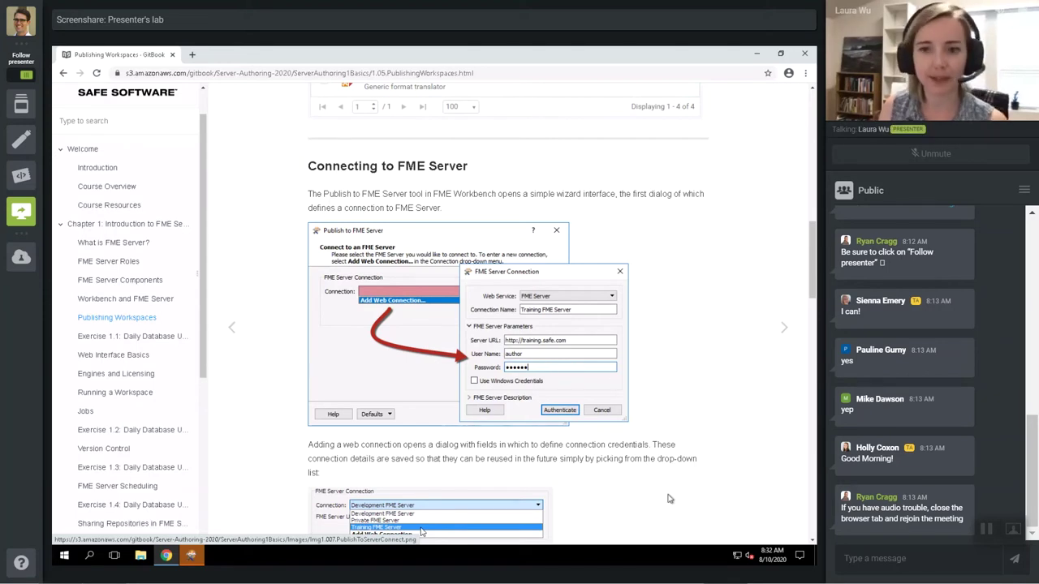
Read the Publishing Workspaces sections on repository choice, connections upload, workspace registration, republishing and downloading.
{"action": "scroll", "coordinate": [669, 499], "scroll_direction": "down", "scroll_amount": 10}
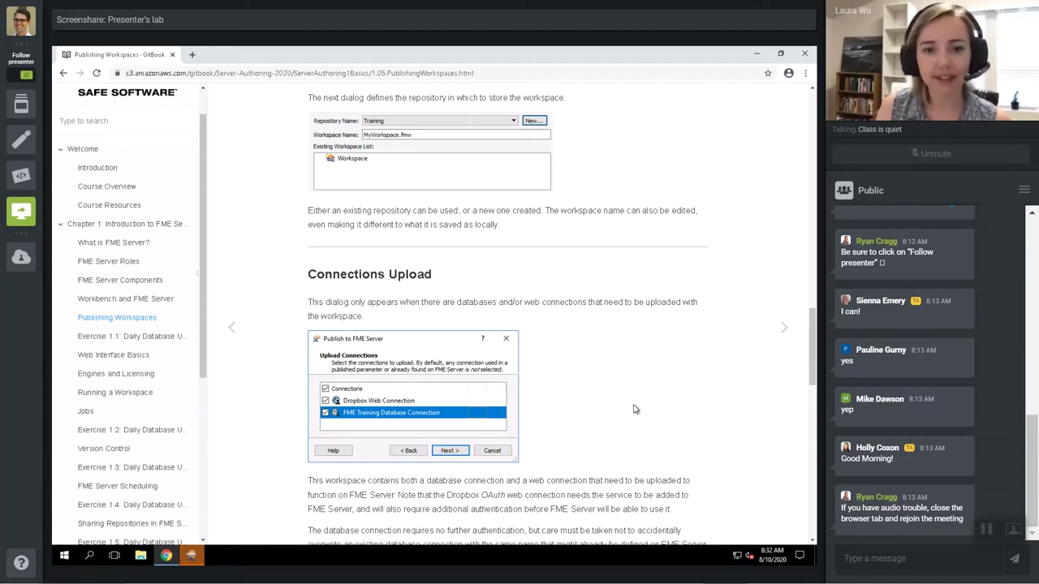
{"action": "left_click_drag", "start_coordinate": [810, 351], "coordinate": [812, 358]}
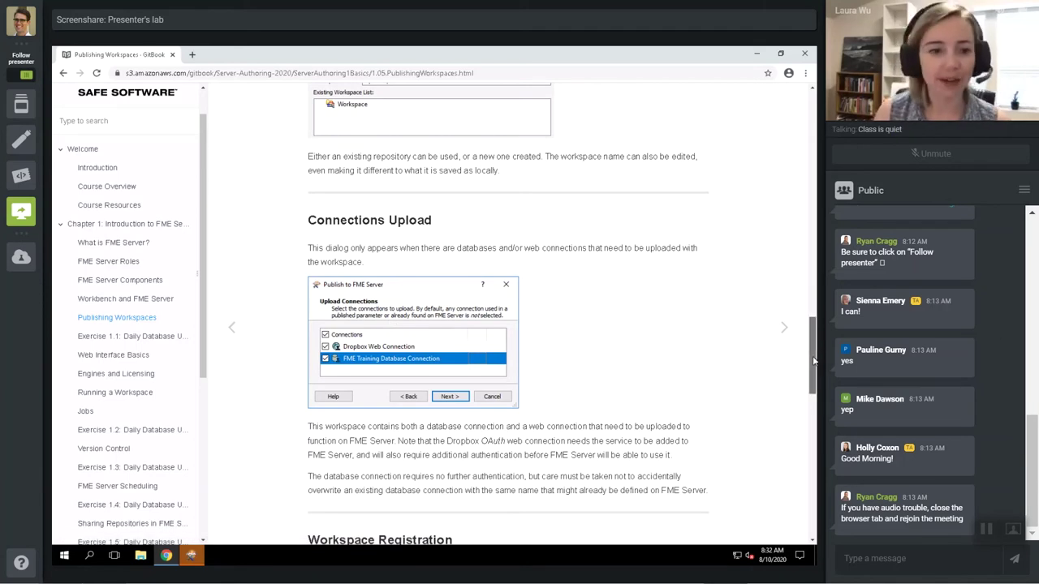
{"action": "left_click_drag", "start_coordinate": [816, 361], "coordinate": [808, 428]}
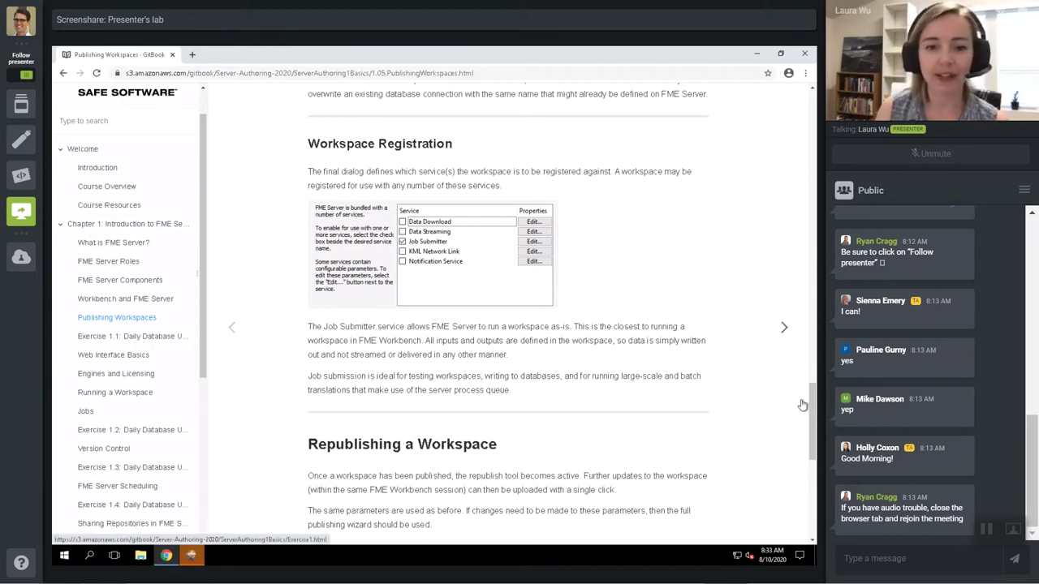
{"action": "left_click_drag", "start_coordinate": [810, 398], "coordinate": [817, 417]}
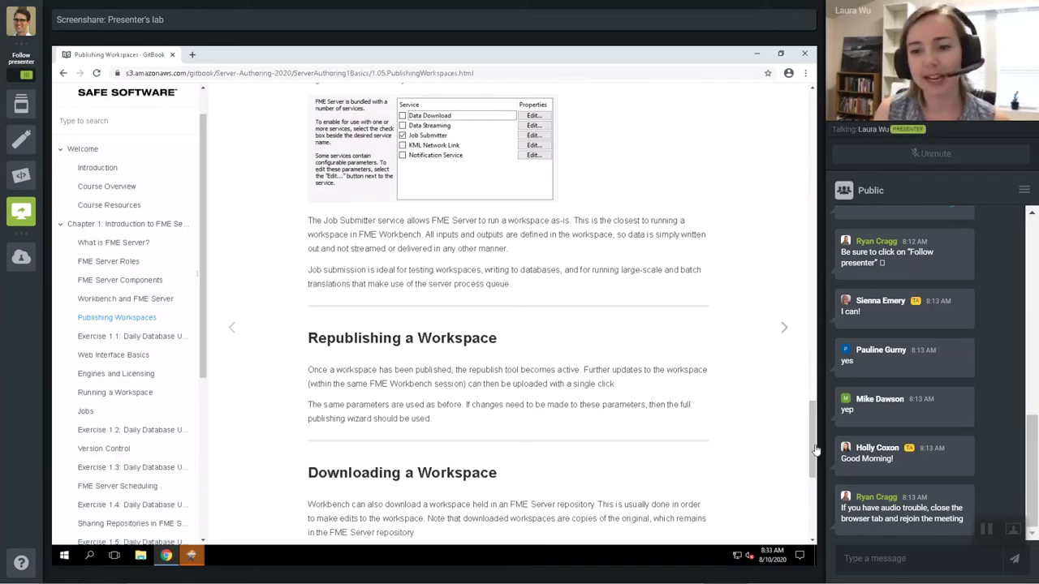
{"action": "left_click_drag", "start_coordinate": [816, 451], "coordinate": [812, 456]}
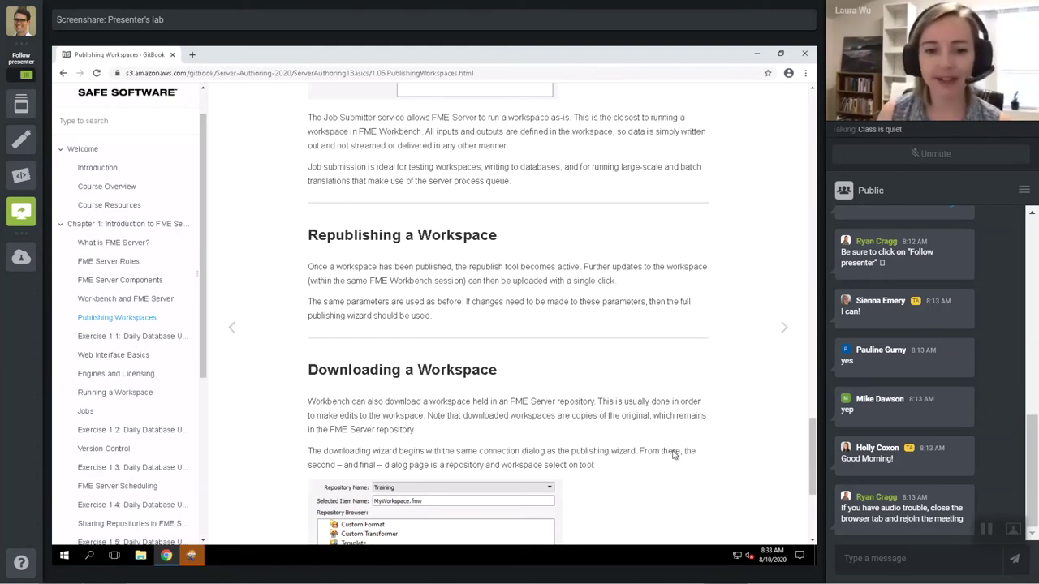
{"action": "scroll", "coordinate": [655, 442], "scroll_direction": "down", "scroll_amount": 3}
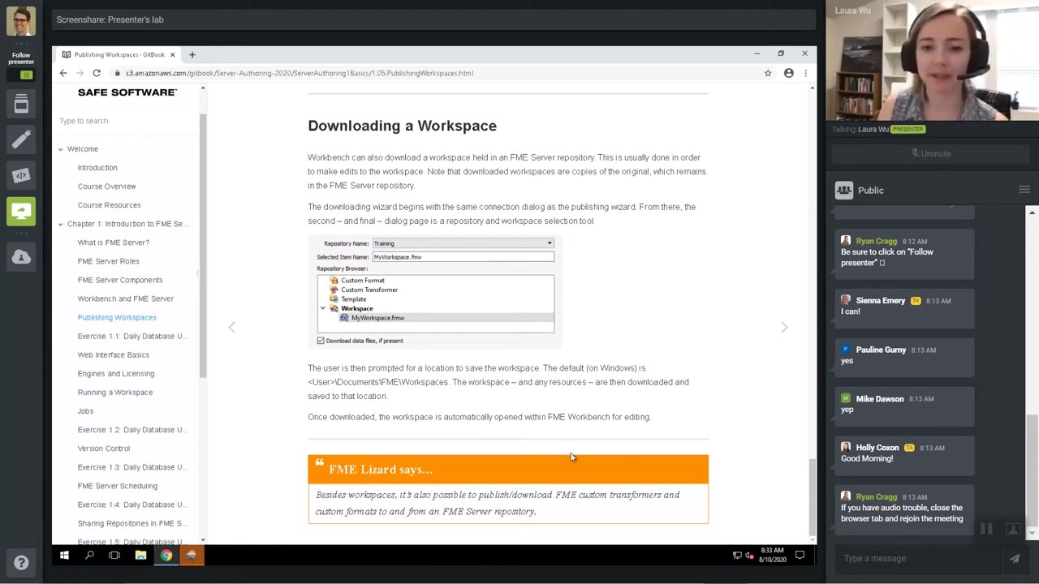
Open Exercise 1.1, Daily Database Updates: Publishing a Workspace, and read its summary table and introduction.
{"action": "left_click", "coordinate": [782, 339]}
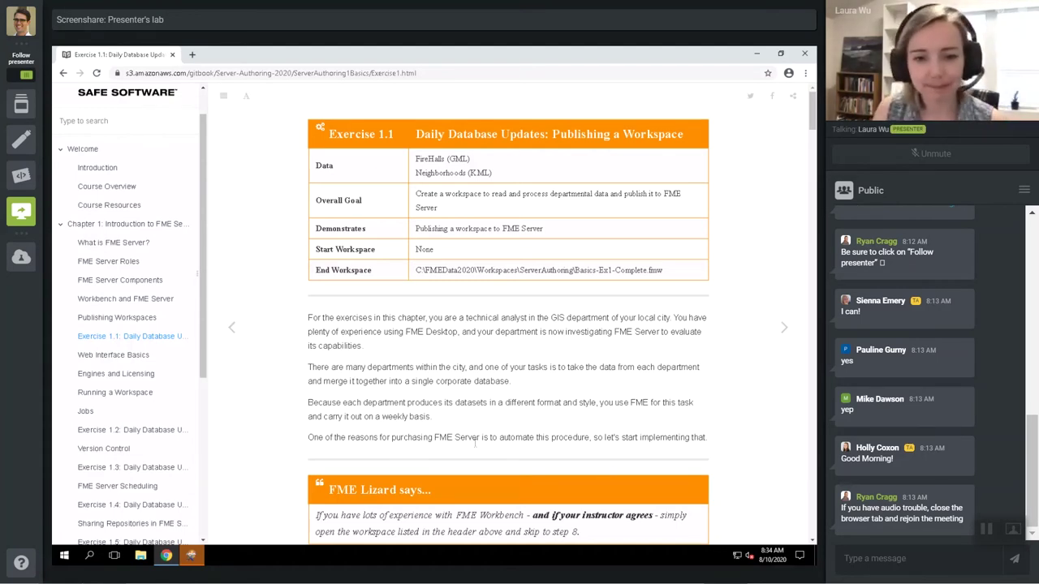
{"action": "scroll", "coordinate": [476, 439], "scroll_direction": "down", "scroll_amount": 1}
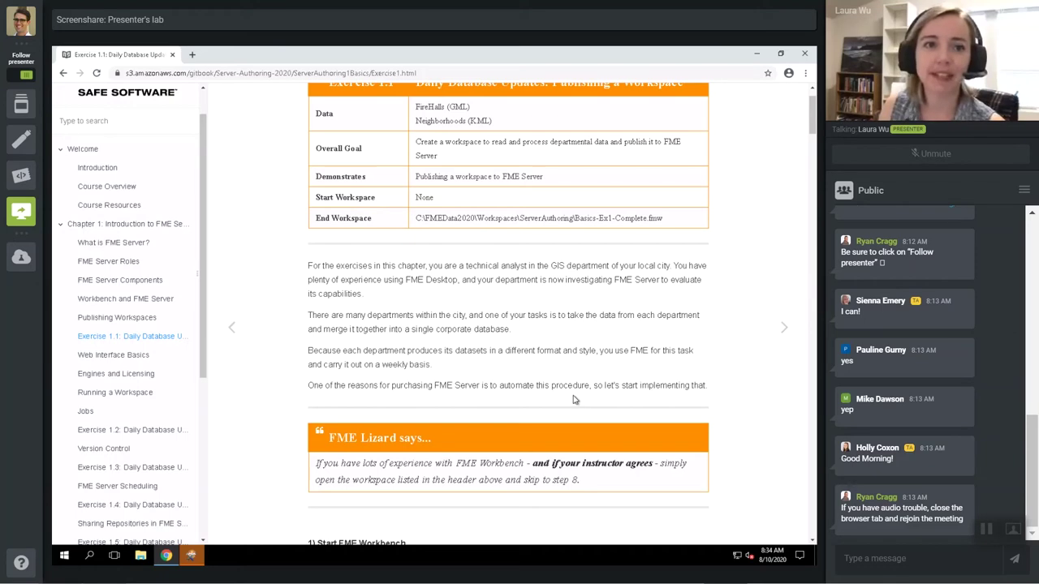
{"action": "scroll", "coordinate": [573, 400], "scroll_direction": "down", "scroll_amount": 1}
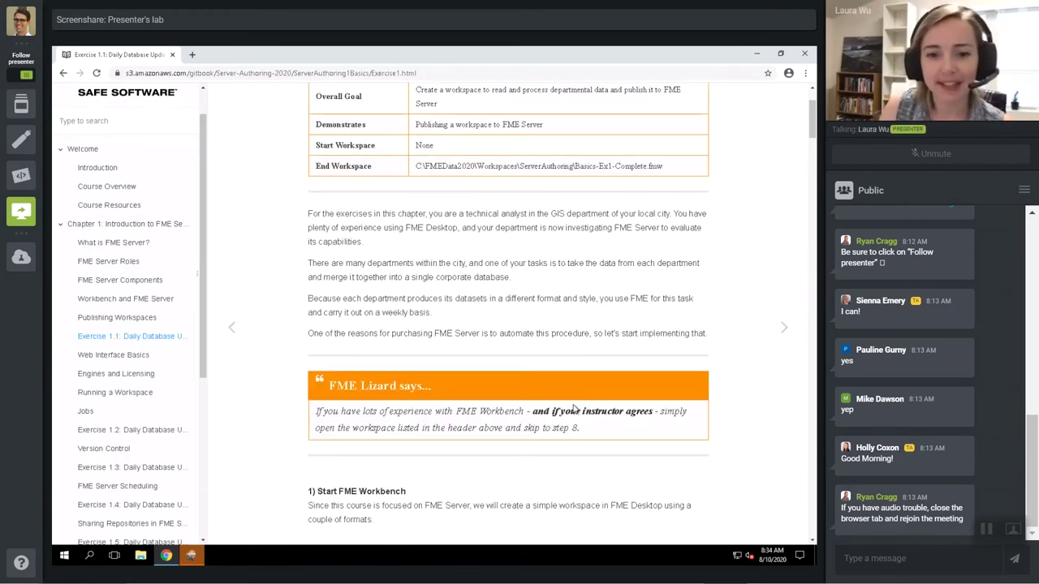
{"action": "scroll", "coordinate": [573, 408], "scroll_direction": "up", "scroll_amount": 2}
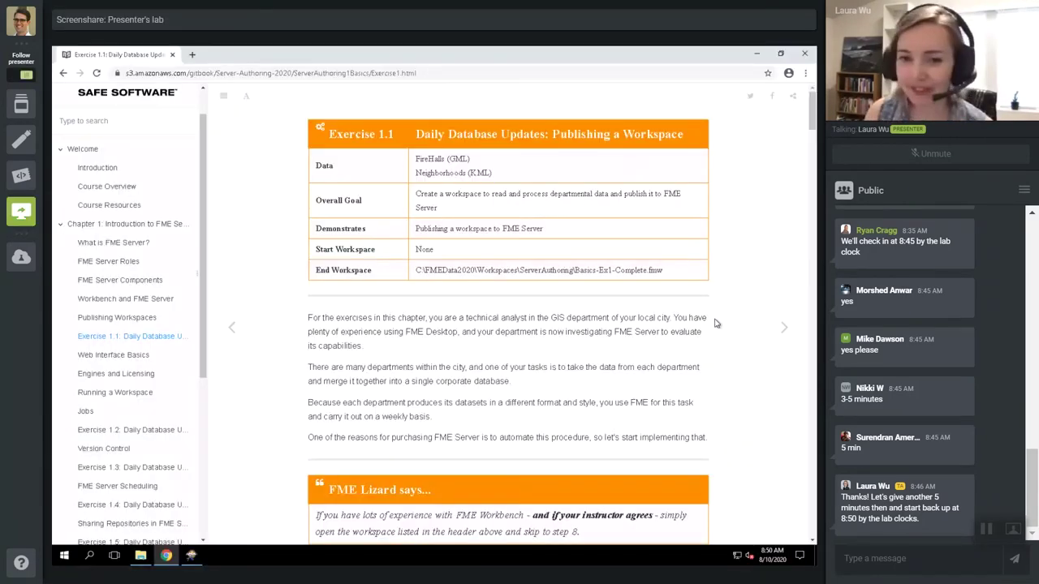
Review the Exercise 1.1 instructions from the Clipper setup through server connection, repository selection, service selection and the closing summary.
{"action": "left_click_drag", "start_coordinate": [816, 116], "coordinate": [803, 315]}
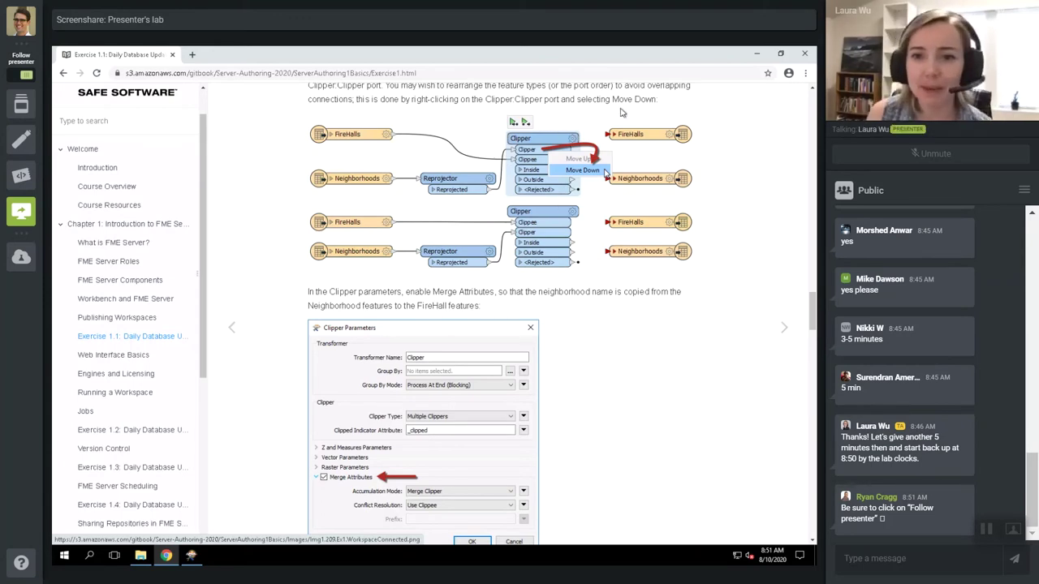
{"action": "scroll", "coordinate": [666, 325], "scroll_direction": "down", "scroll_amount": 4}
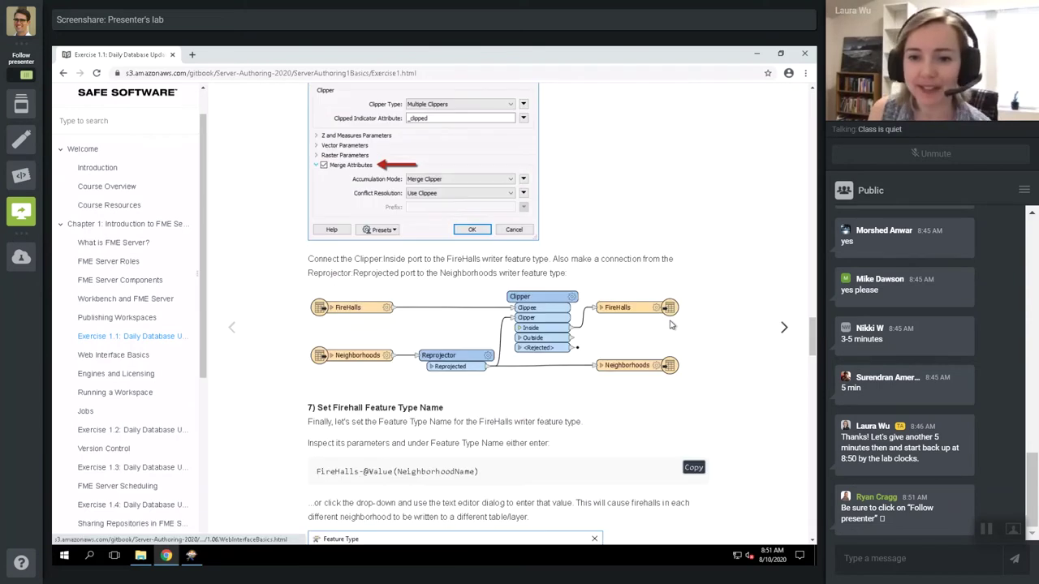
{"action": "left_click_drag", "start_coordinate": [816, 347], "coordinate": [815, 408]}
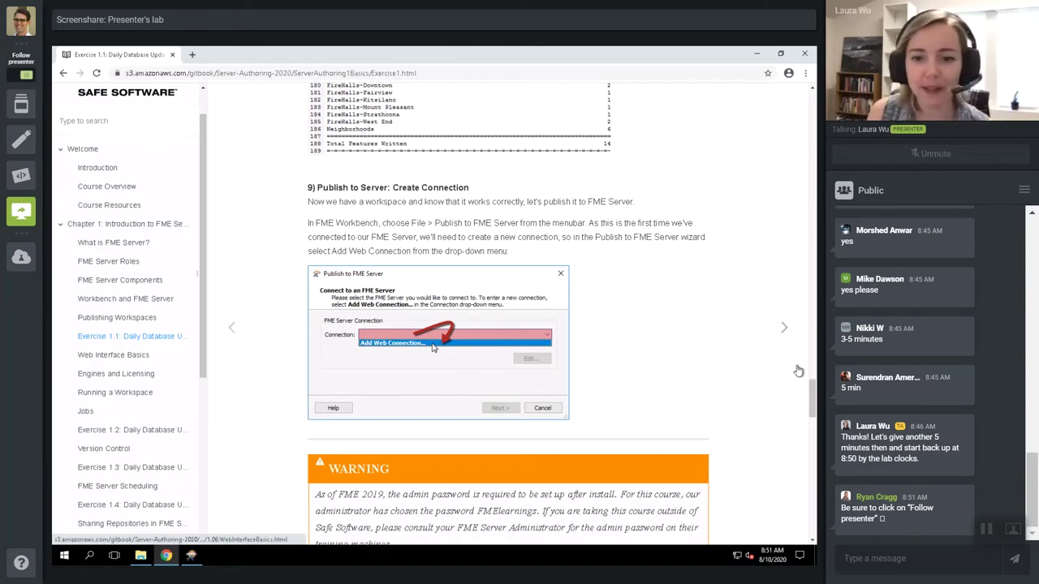
{"action": "scroll", "coordinate": [812, 400], "scroll_direction": "down", "scroll_amount": 5}
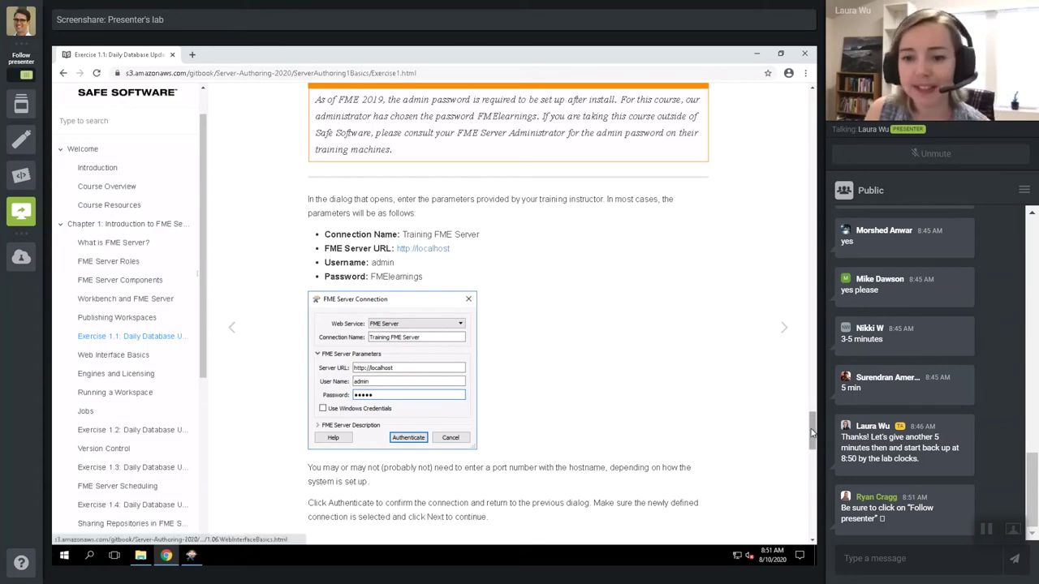
{"action": "left_click_drag", "start_coordinate": [812, 432], "coordinate": [817, 461]}
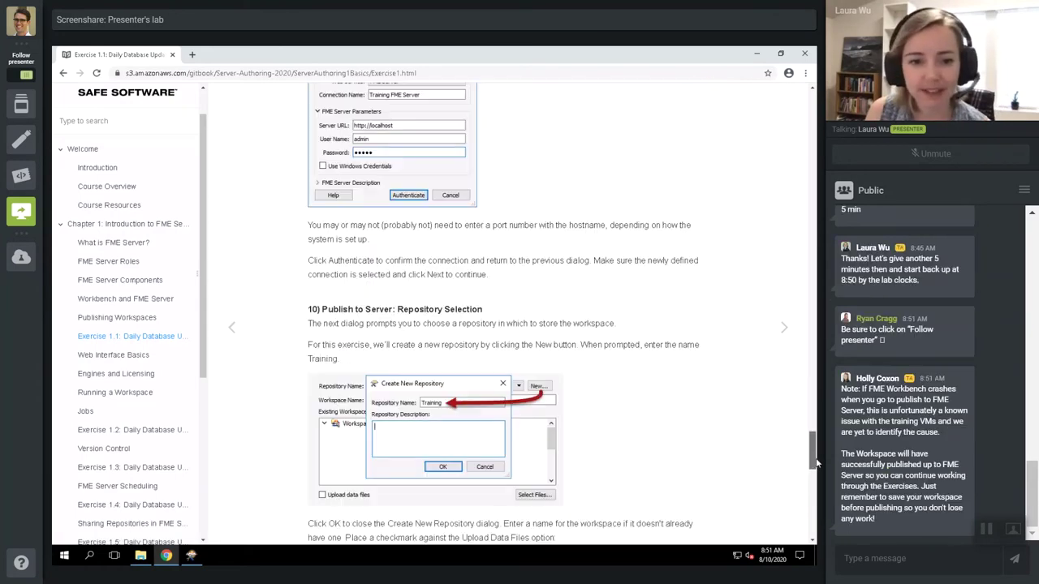
{"action": "scroll", "coordinate": [816, 463], "scroll_direction": "down", "scroll_amount": 2}
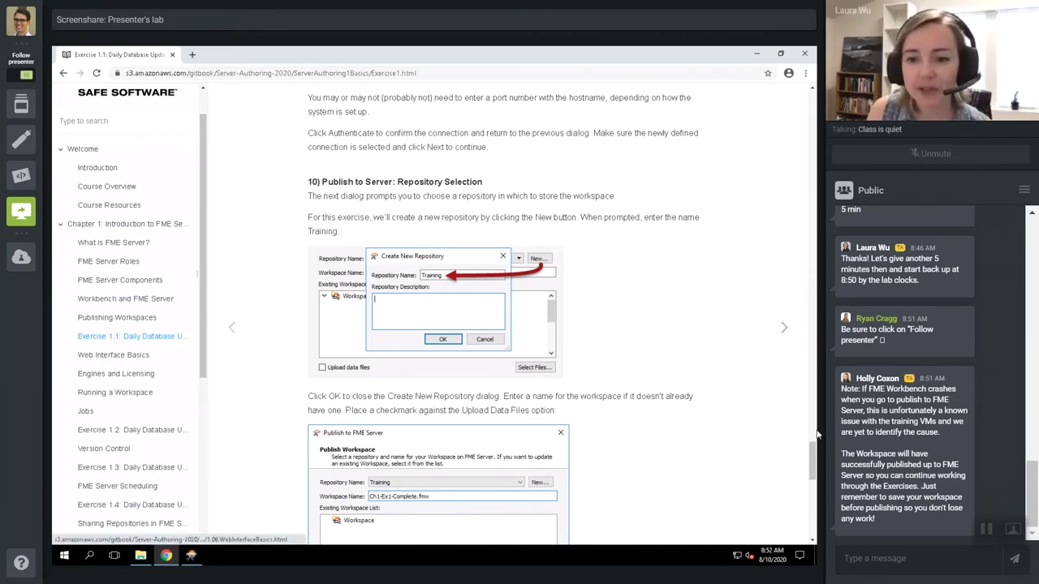
{"action": "scroll", "coordinate": [814, 461], "scroll_direction": "down", "scroll_amount": 1}
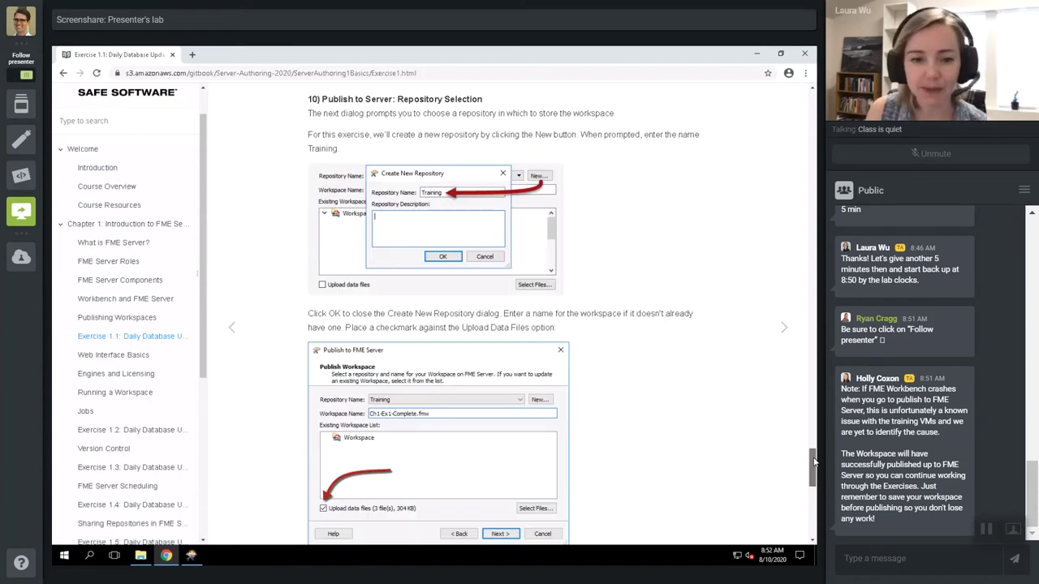
{"action": "left_click_drag", "start_coordinate": [814, 461], "coordinate": [817, 487]}
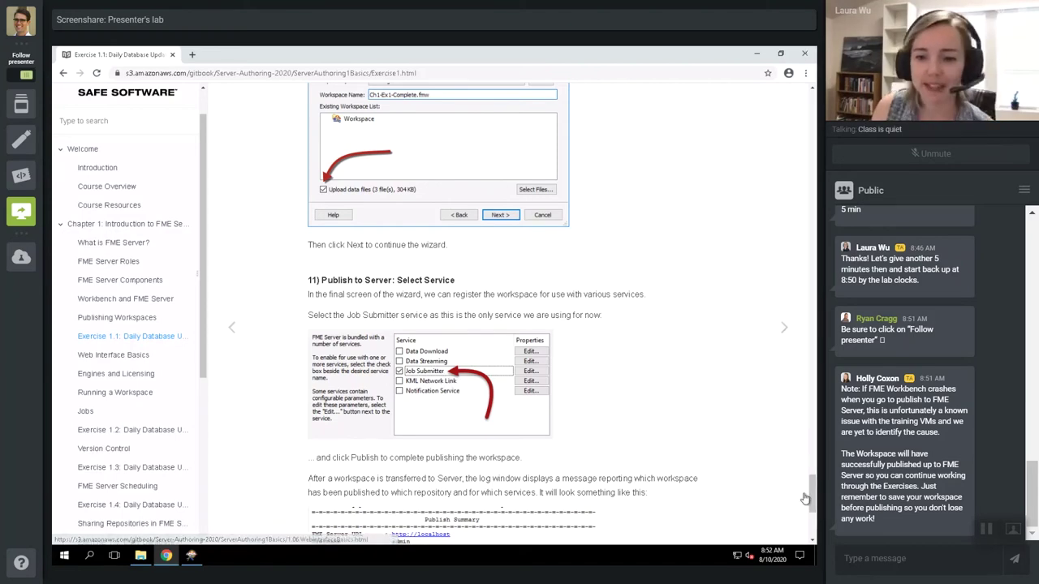
{"action": "left_click_drag", "start_coordinate": [813, 497], "coordinate": [817, 523]}
{"action": "scroll", "coordinate": [505, 213], "scroll_direction": "down", "scroll_amount": 2}
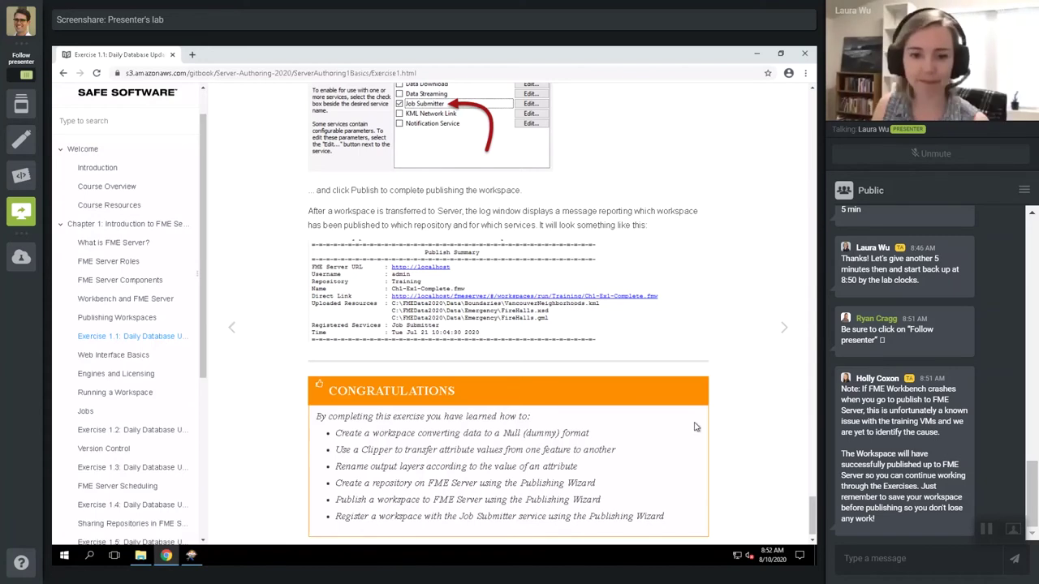
{"action": "scroll", "coordinate": [694, 426], "scroll_direction": "down", "scroll_amount": 1}
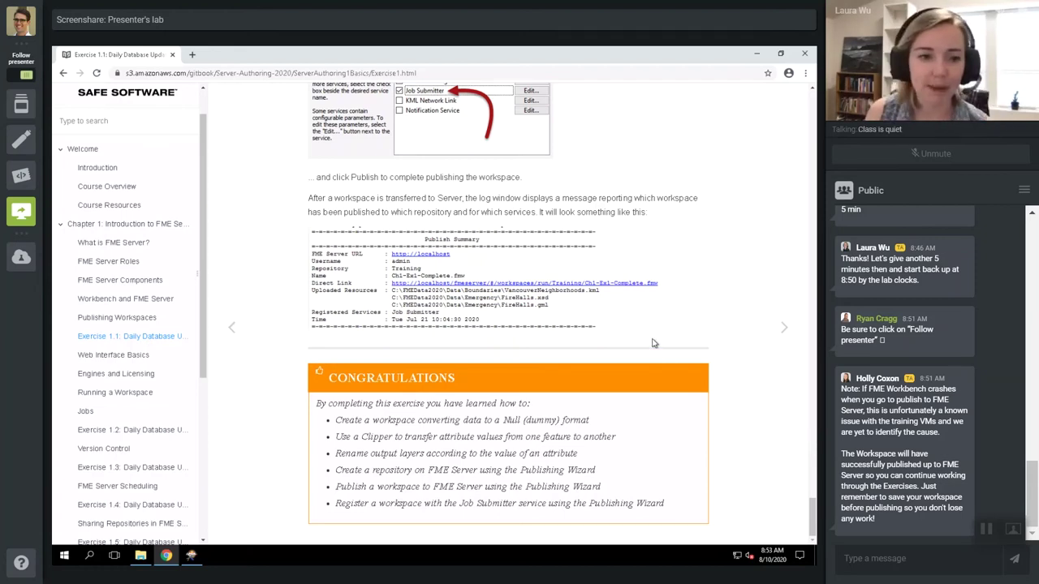
Open the Web Interface Basics page and locate the FME Server Web Interface entry in the Windows Start menu's FME Server 2020.1.0.1 folder.
{"action": "left_click", "coordinate": [161, 357]}
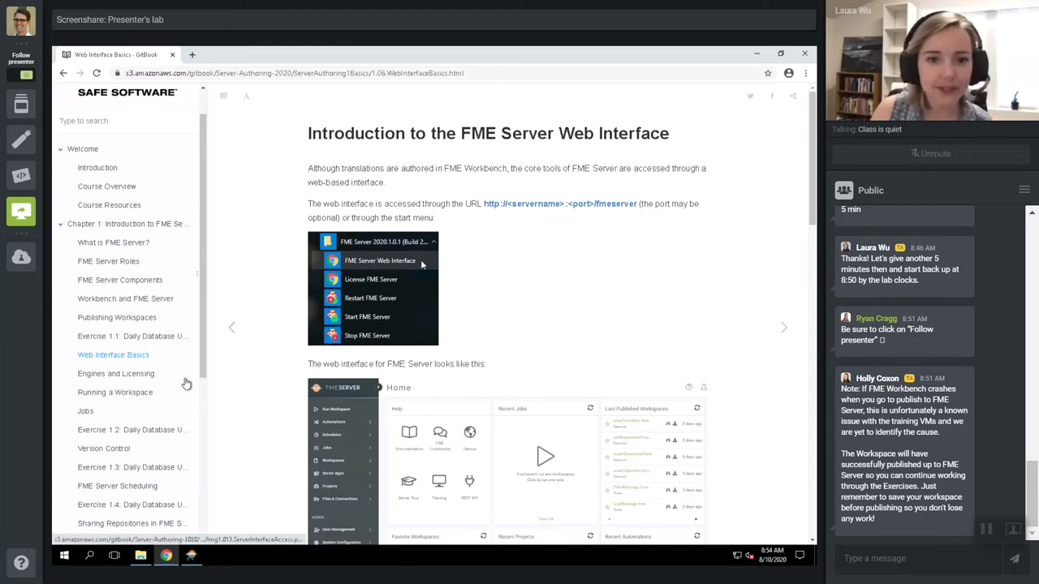
{"action": "left_click", "coordinate": [64, 556]}
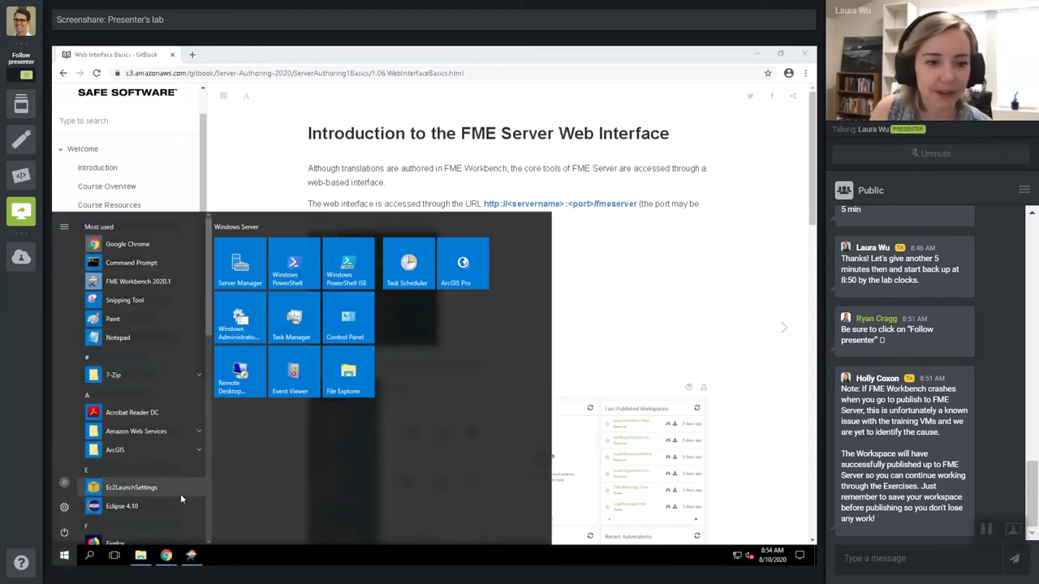
{"action": "scroll", "coordinate": [180, 493], "scroll_direction": "down", "scroll_amount": 5}
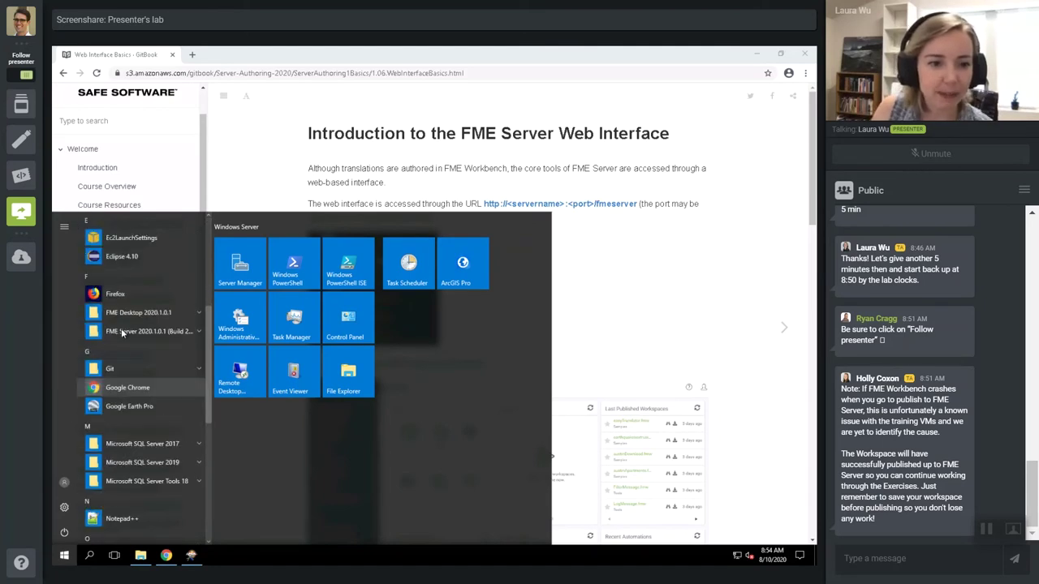
{"action": "left_click", "coordinate": [145, 332]}
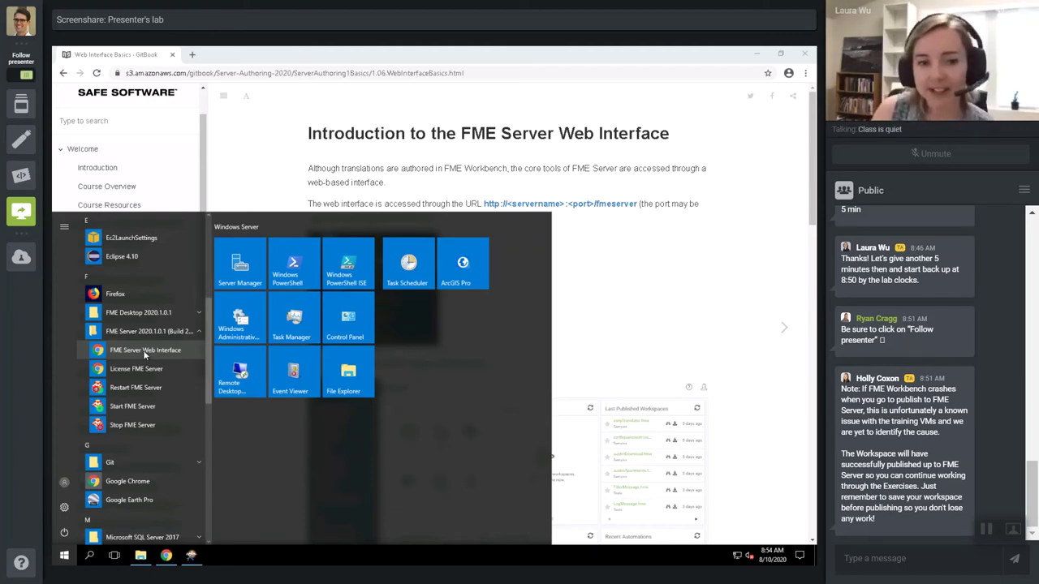
{"action": "left_click", "coordinate": [703, 293]}
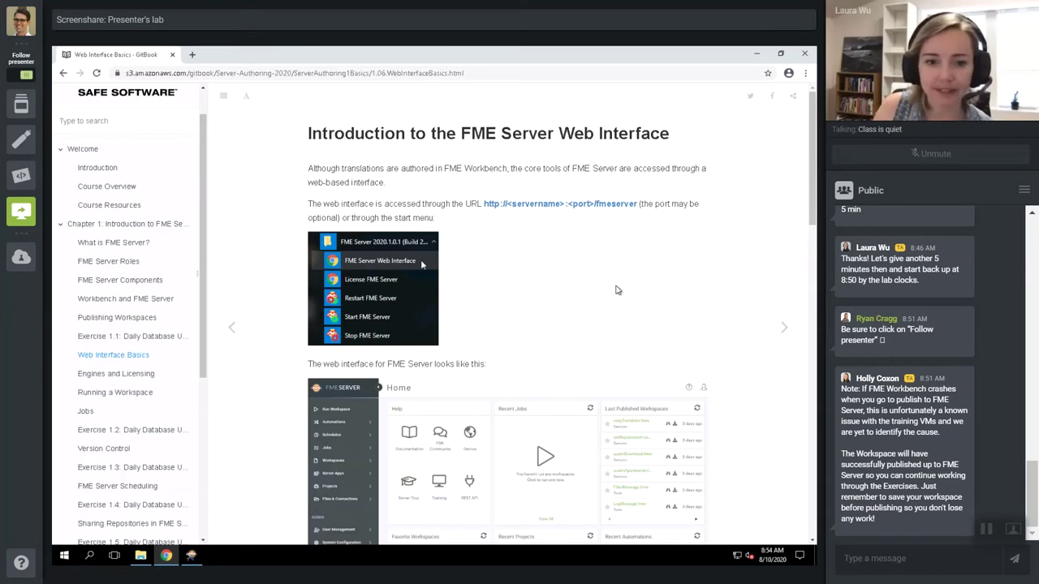
Open localhost in a new browser tab, log in to FME Server with the admin username and account password, and dismiss the save-password offer.
{"action": "mouse_move", "coordinate": [166, 557]}
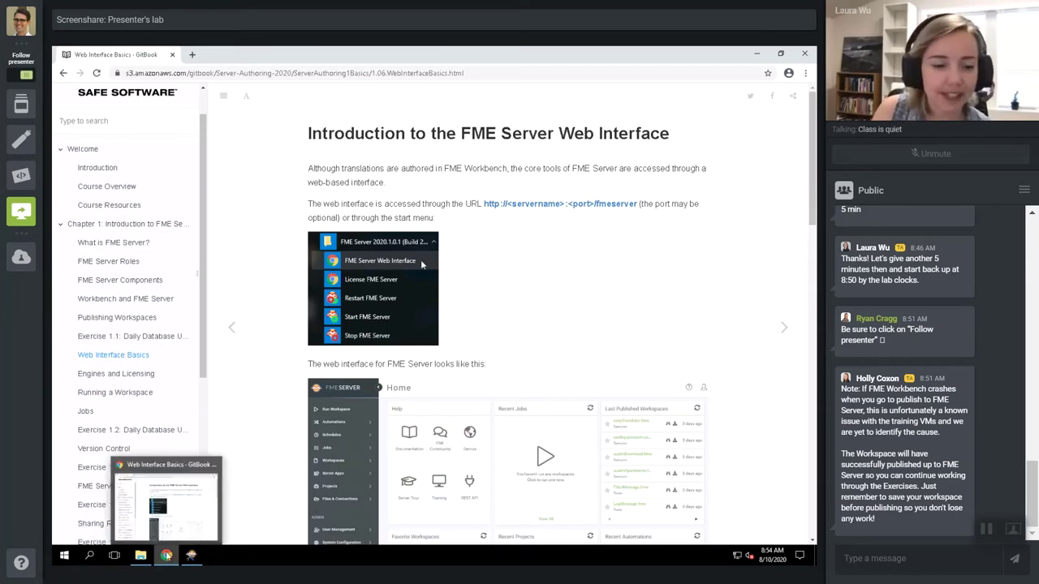
{"action": "left_click", "coordinate": [192, 55]}
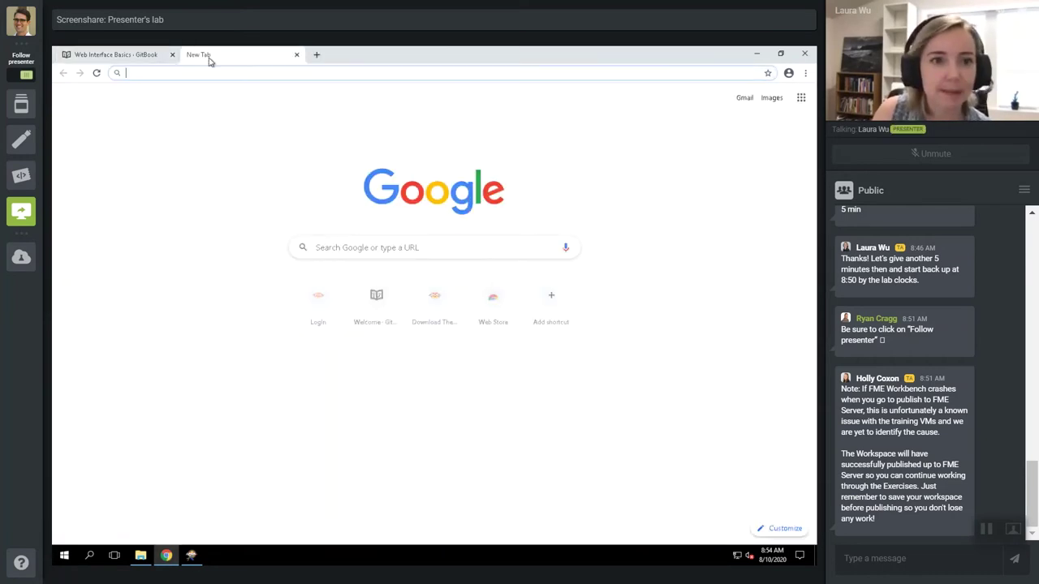
{"action": "type", "text": "localhost"}
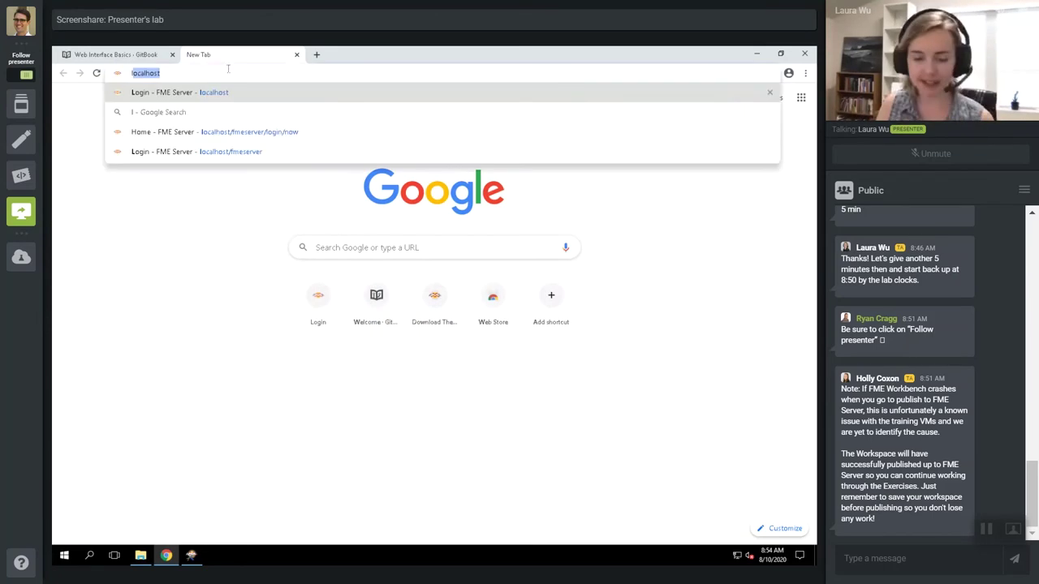
{"action": "key", "text": "Return"}
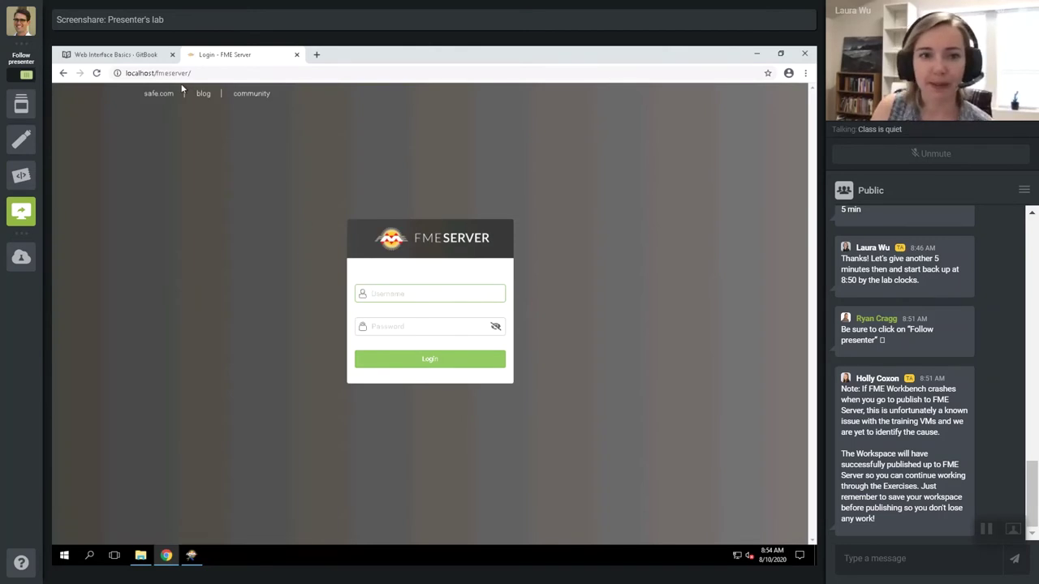
{"action": "left_click", "coordinate": [464, 362]}
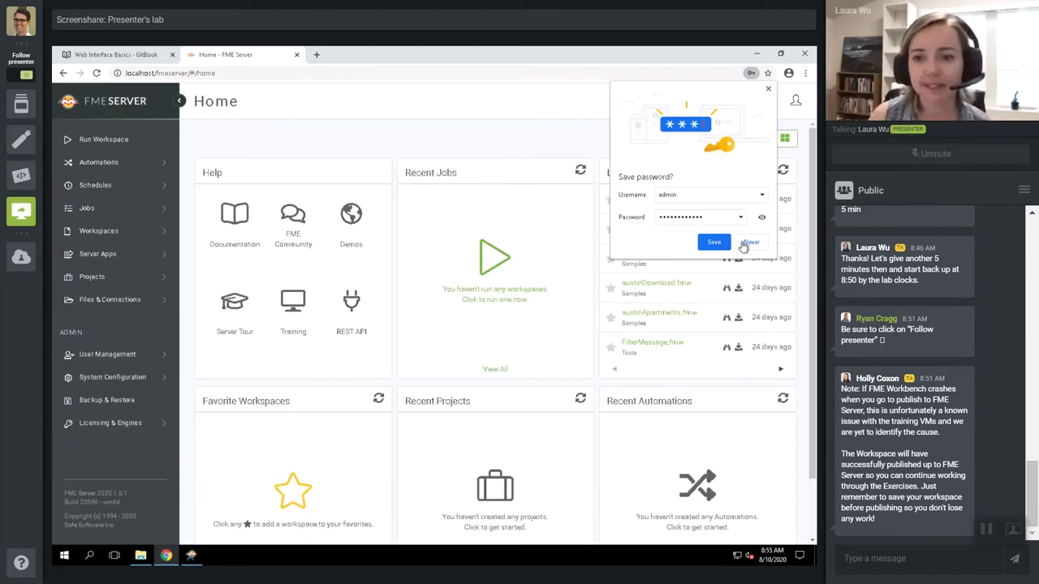
{"action": "left_click", "coordinate": [773, 394]}
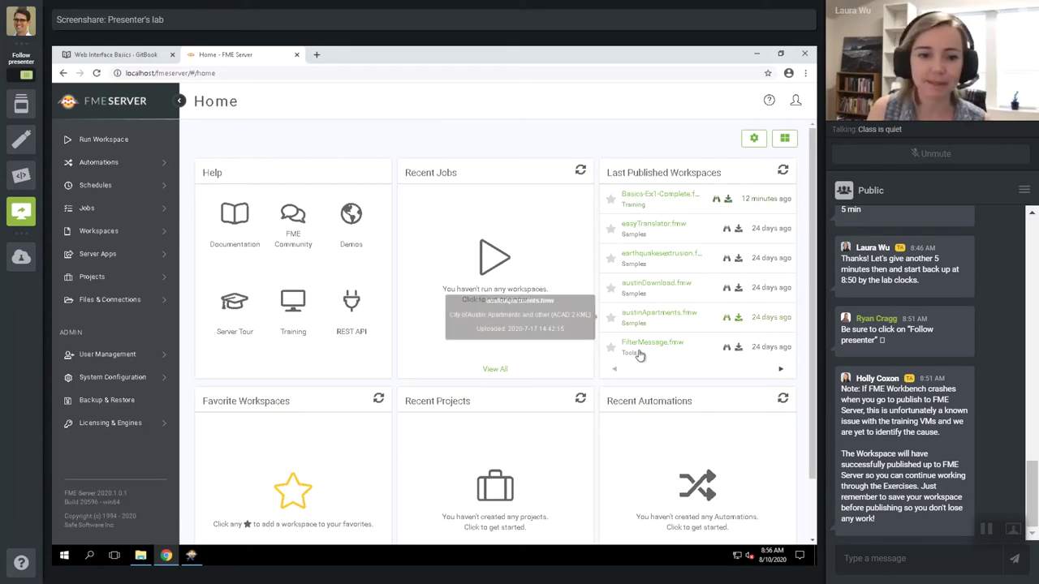
Review the Home page dashboard widgets and the list of help resources.
{"action": "scroll", "coordinate": [641, 350], "scroll_direction": "down", "scroll_amount": 1}
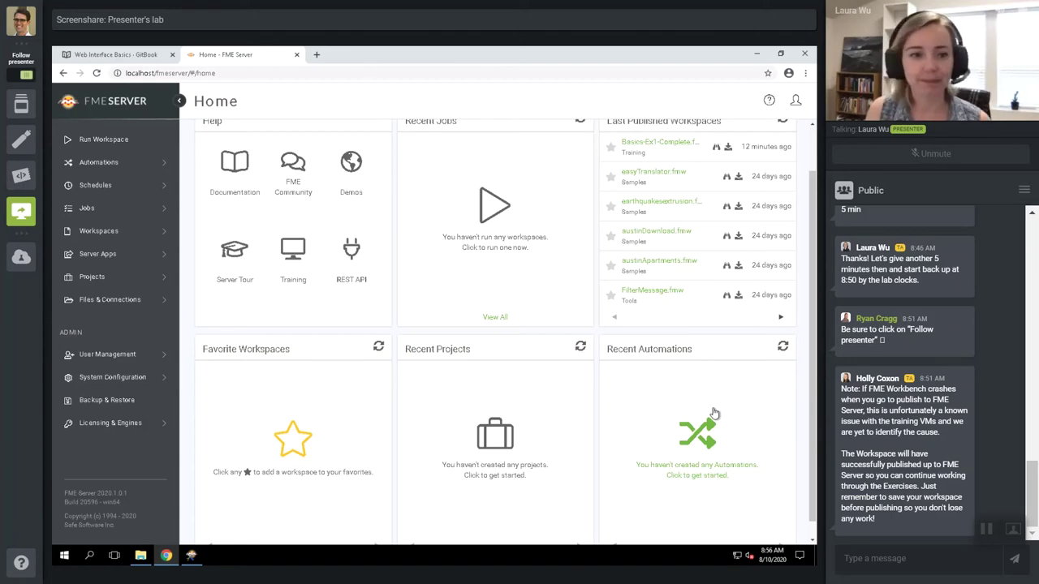
{"action": "scroll", "coordinate": [714, 413], "scroll_direction": "up", "scroll_amount": 1}
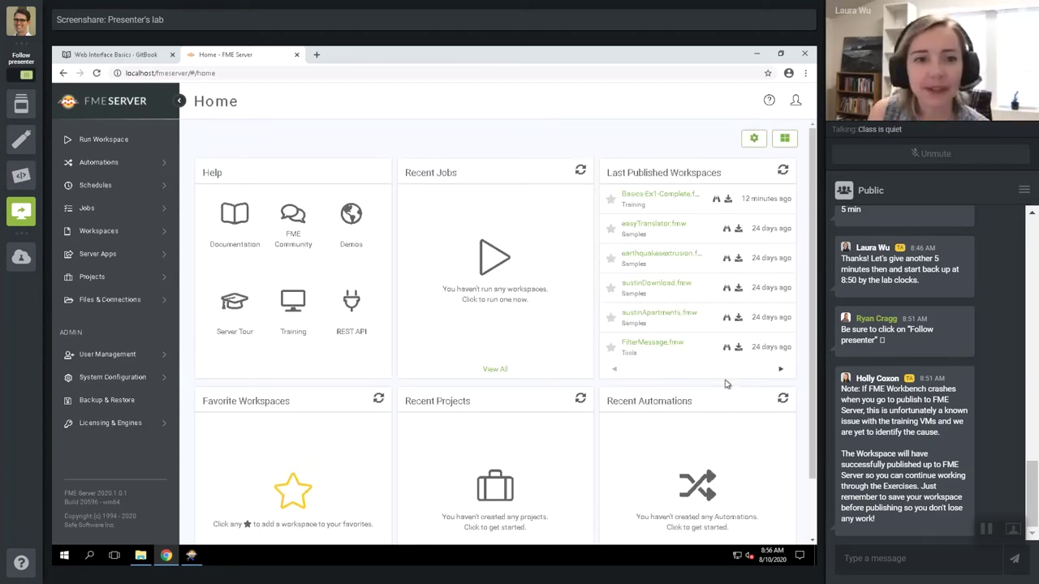
{"action": "left_click", "coordinate": [770, 100]}
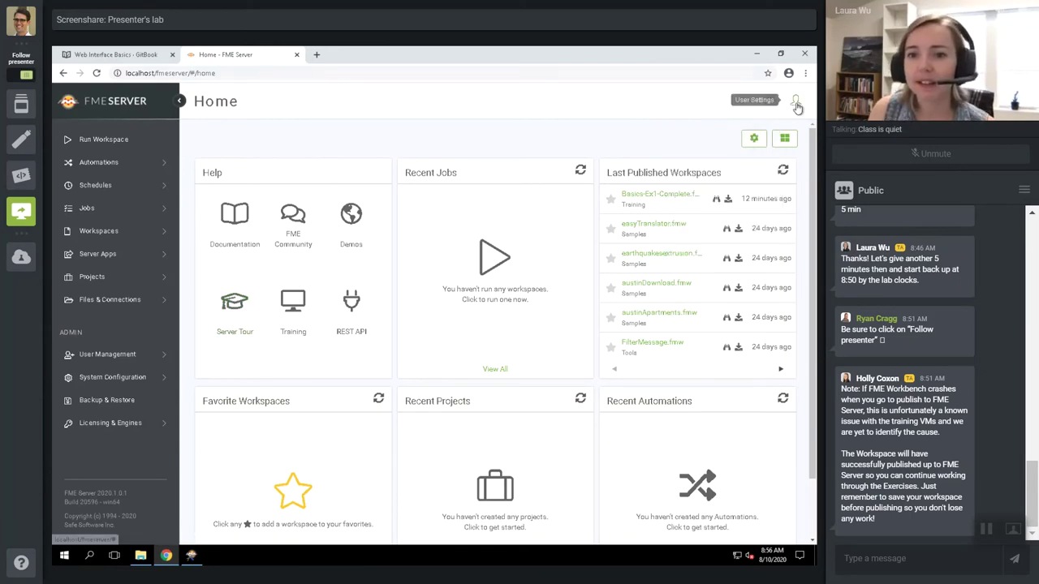
{"action": "left_click", "coordinate": [769, 103]}
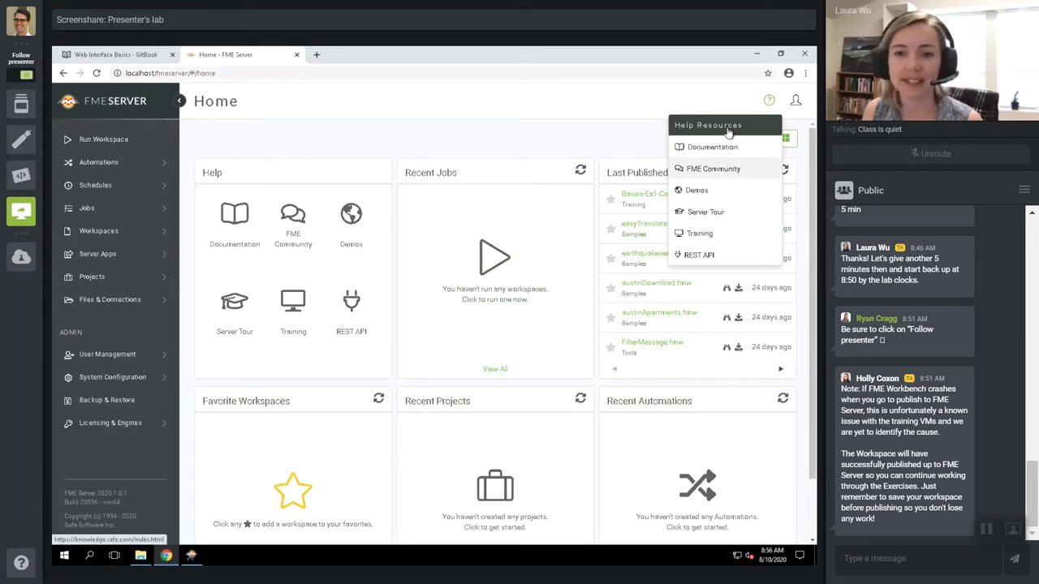
View the user settings options and try dark mode, turning it on and back off.
{"action": "left_click", "coordinate": [797, 101]}
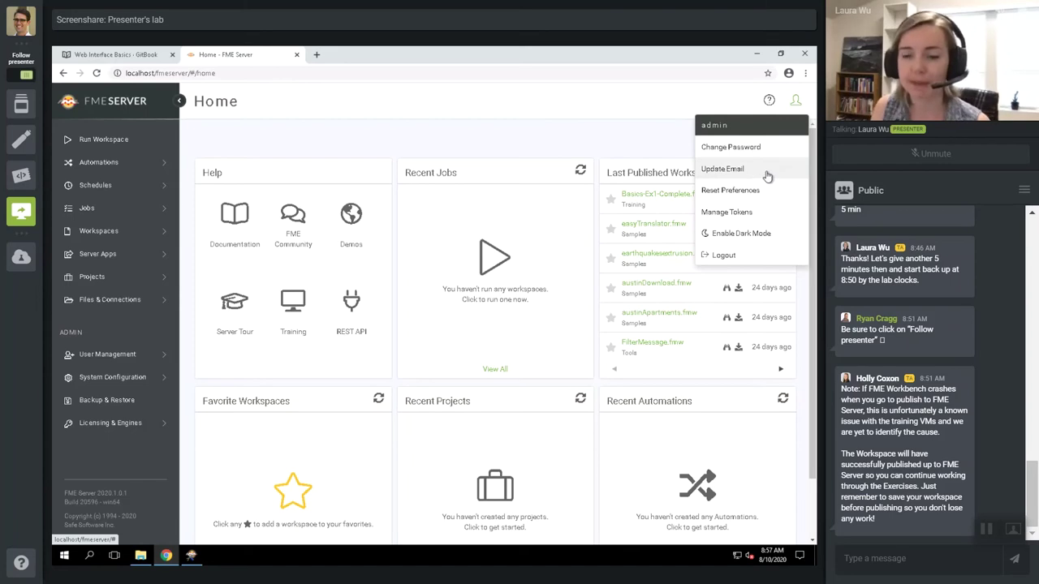
{"action": "left_click", "coordinate": [726, 235]}
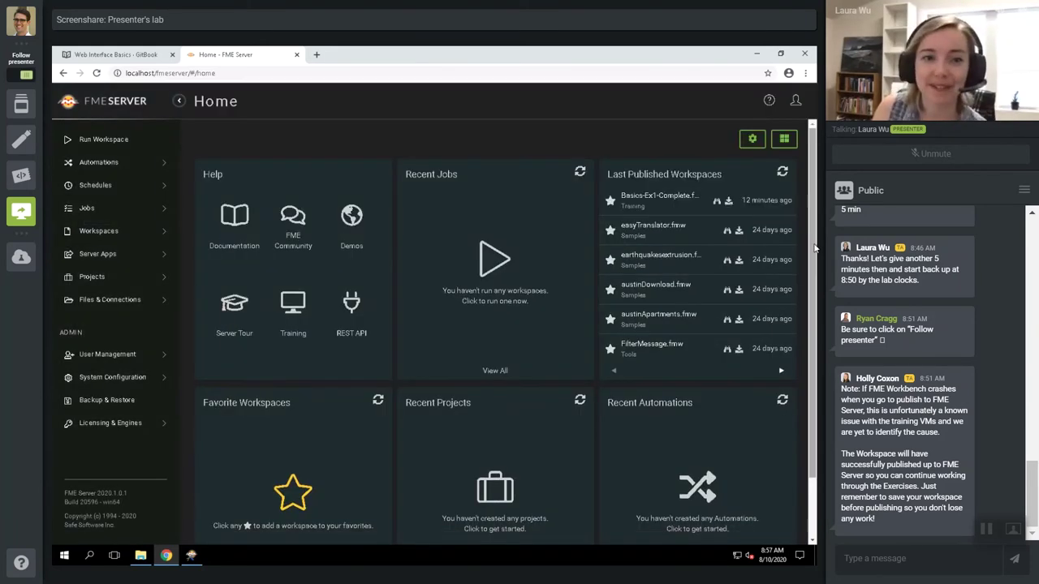
{"action": "left_click", "coordinate": [796, 100]}
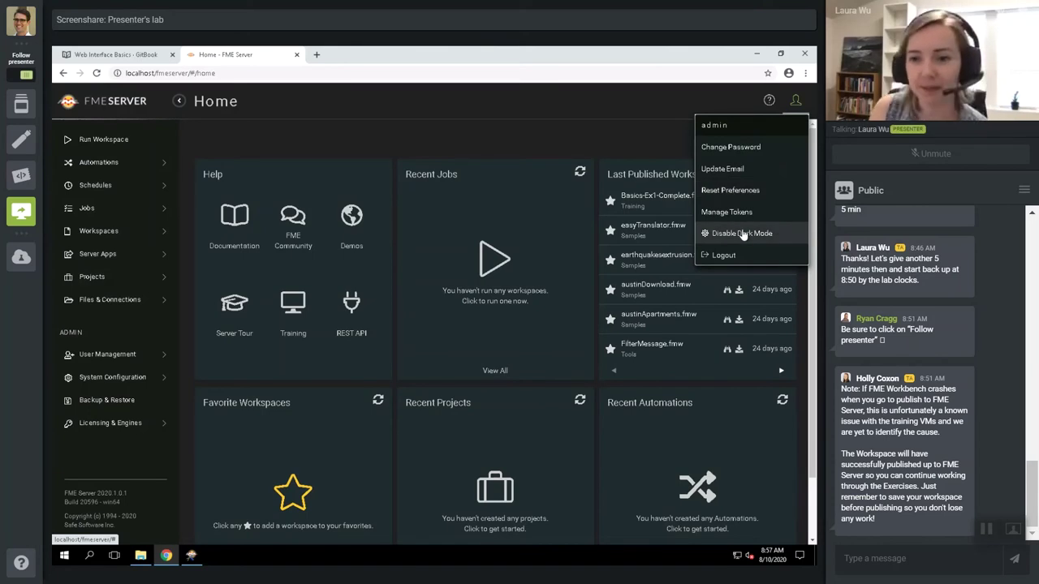
{"action": "left_click", "coordinate": [742, 234]}
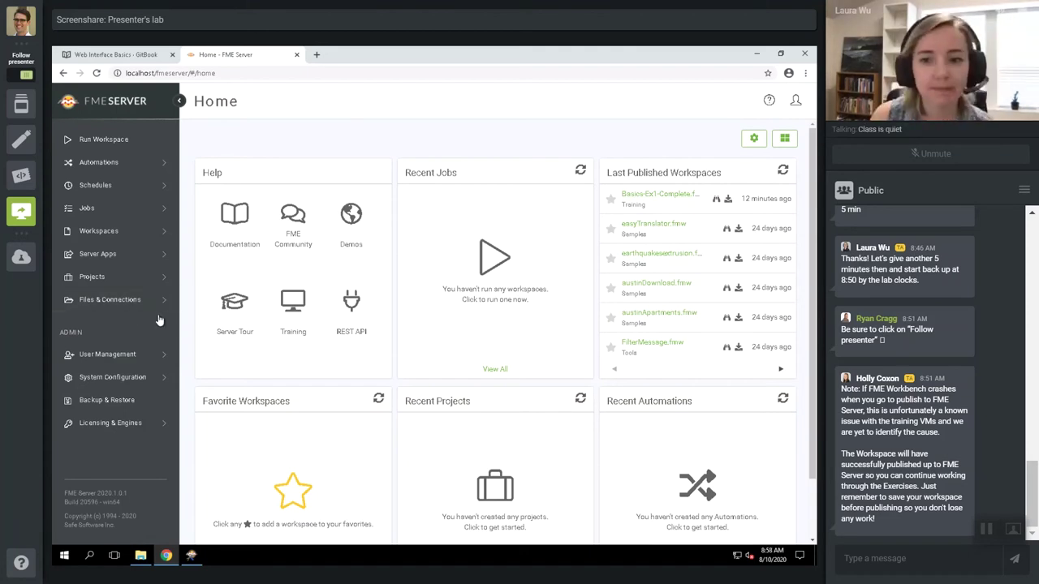
Check the manual's Web Interface Menu section, return to FME Server and view its Licensing page.
{"action": "left_click", "coordinate": [129, 59]}
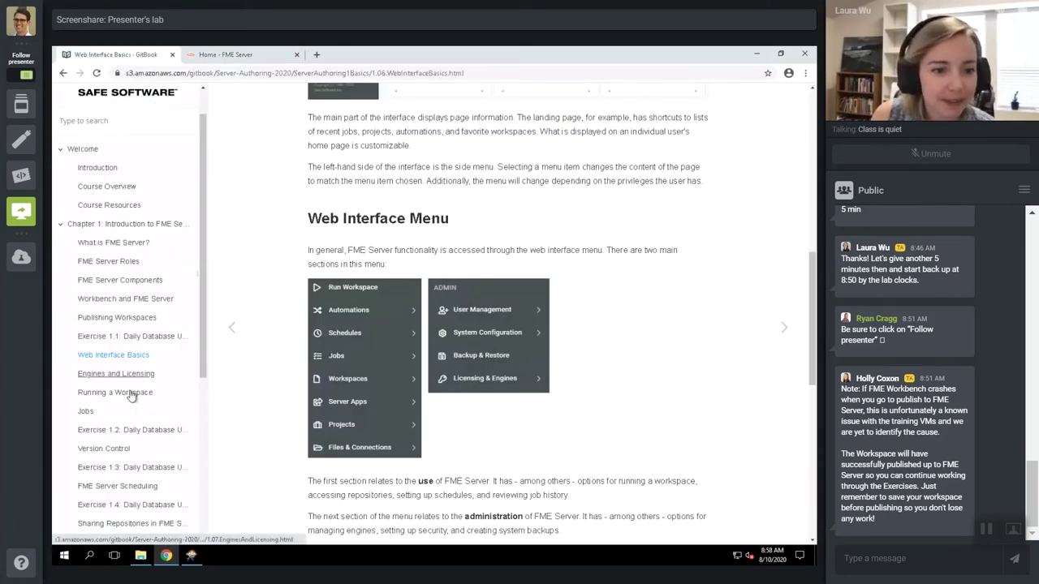
{"action": "left_click", "coordinate": [230, 55]}
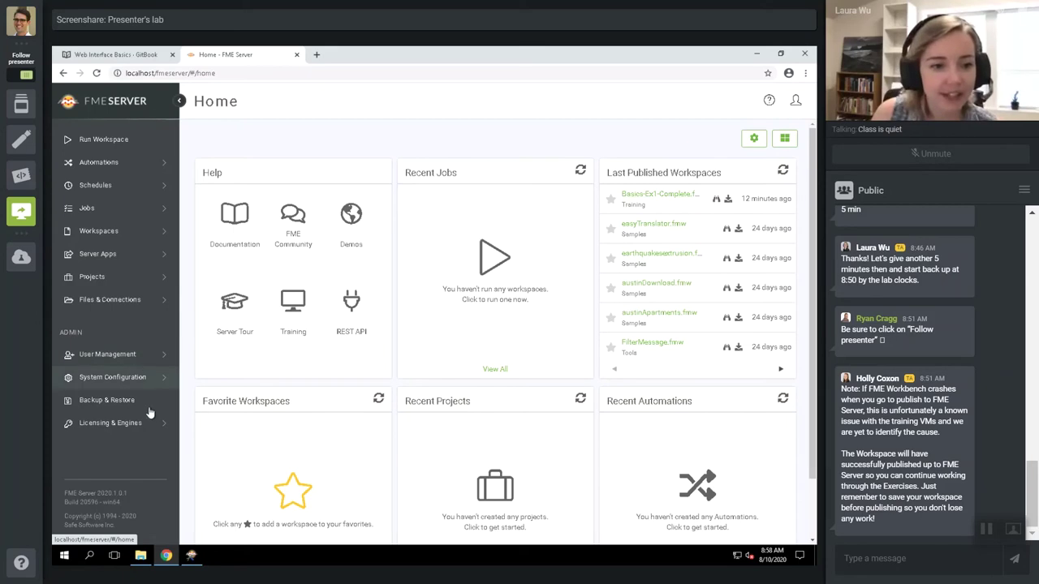
{"action": "left_click", "coordinate": [93, 423]}
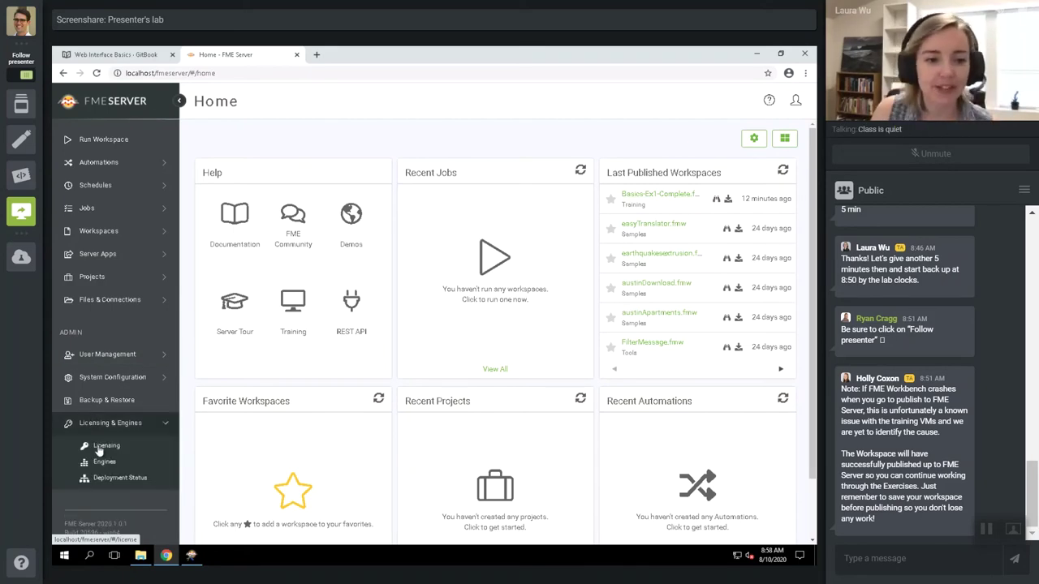
{"action": "left_click", "coordinate": [98, 446]}
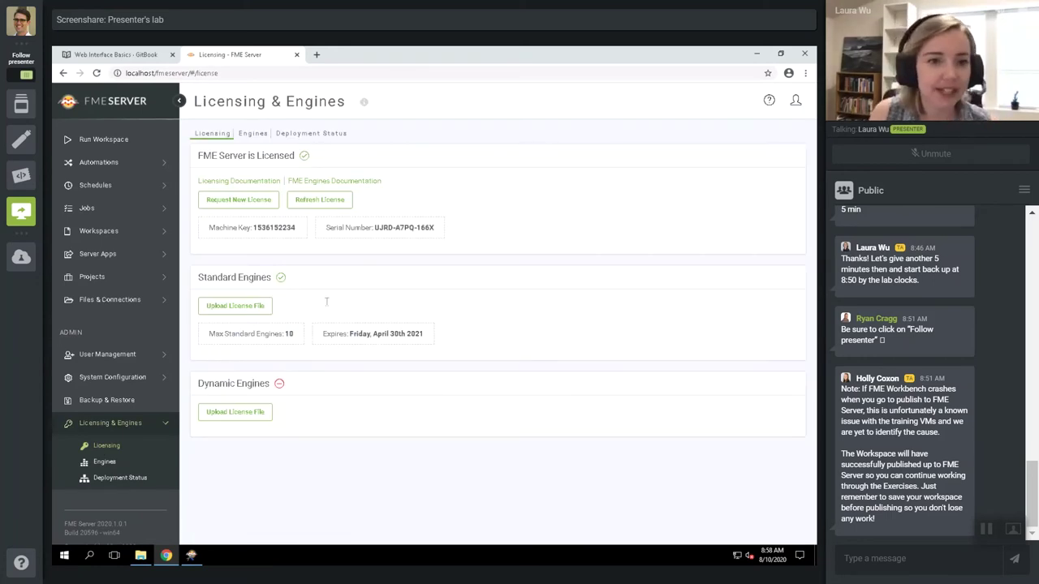
Open the Engines page and examine the engines, hosts and queues.
{"action": "left_click", "coordinate": [114, 464]}
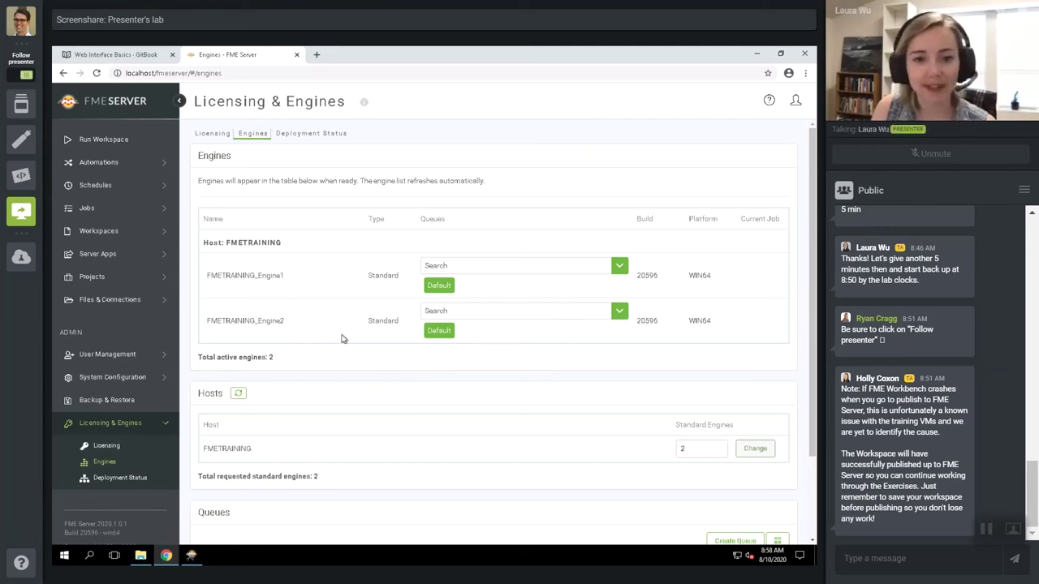
{"action": "scroll", "coordinate": [344, 347], "scroll_direction": "down", "scroll_amount": 1}
{"action": "scroll", "coordinate": [463, 432], "scroll_direction": "down", "scroll_amount": 1}
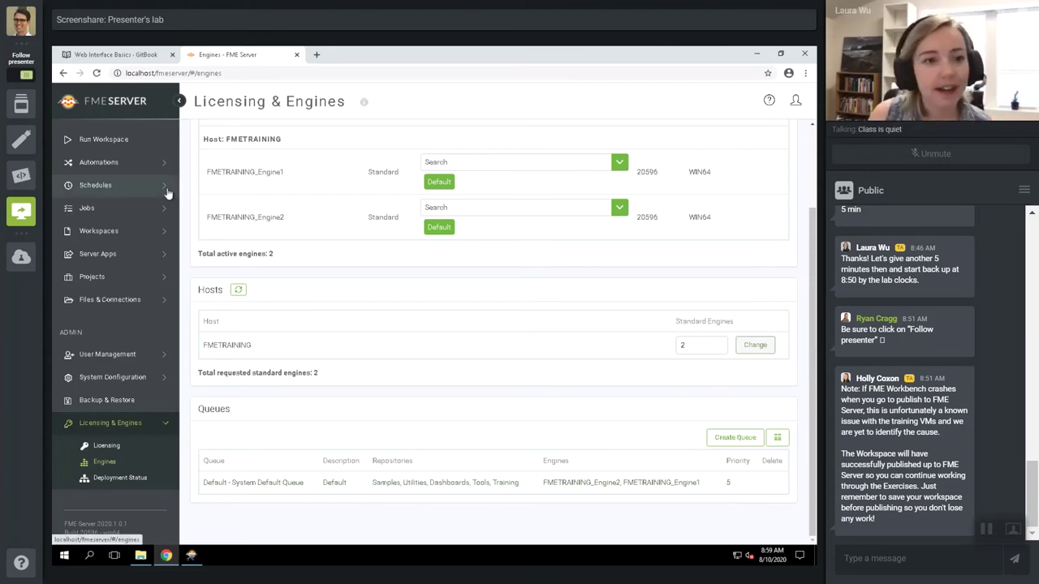
Set up Run Workspace with the Training repository, the Basics-Ex1-Complete.fmw workspace and the Job Submitter service.
{"action": "left_click", "coordinate": [119, 146]}
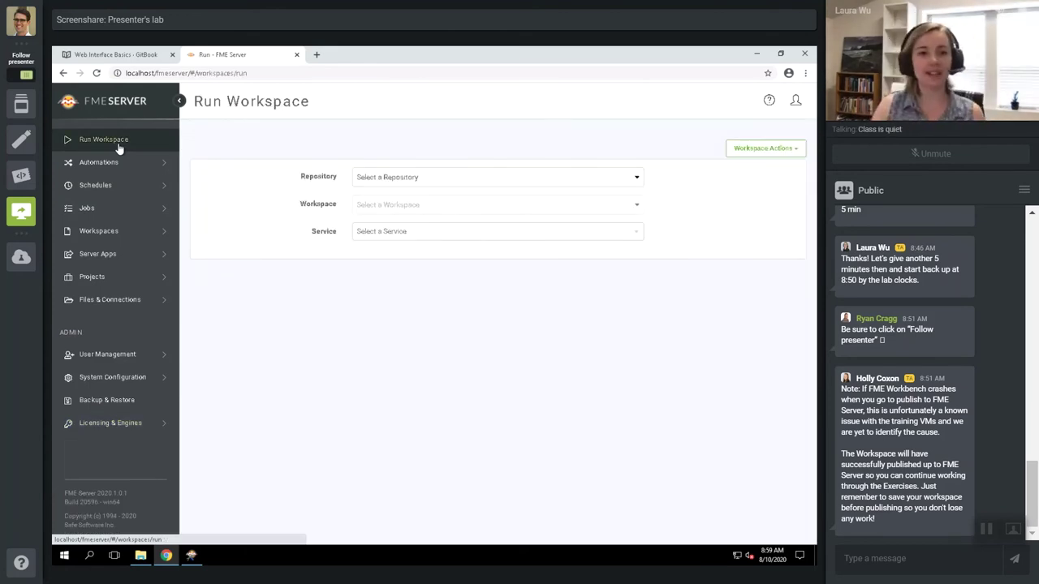
{"action": "left_click", "coordinate": [410, 185]}
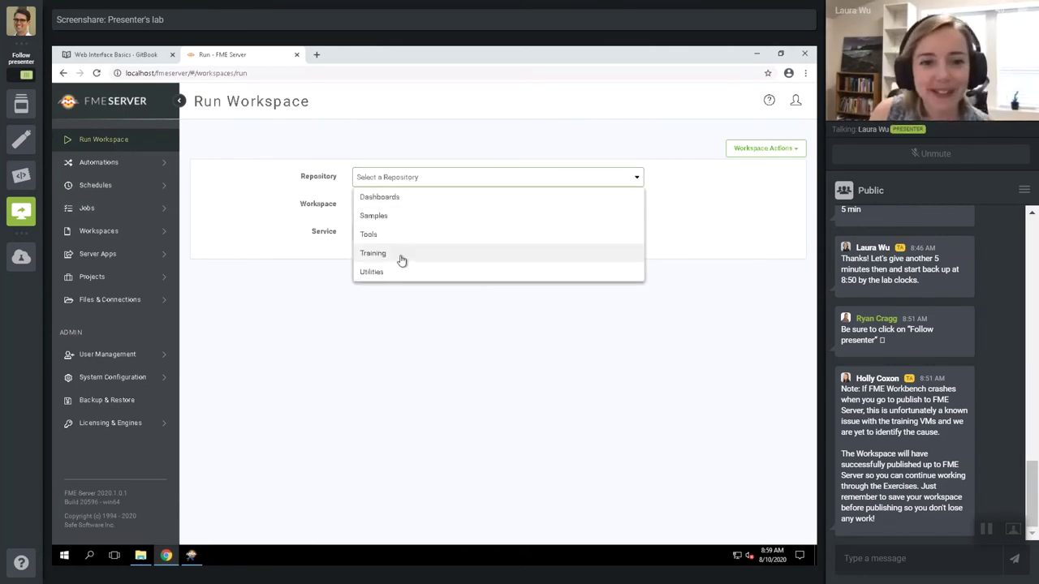
{"action": "left_click", "coordinate": [403, 255]}
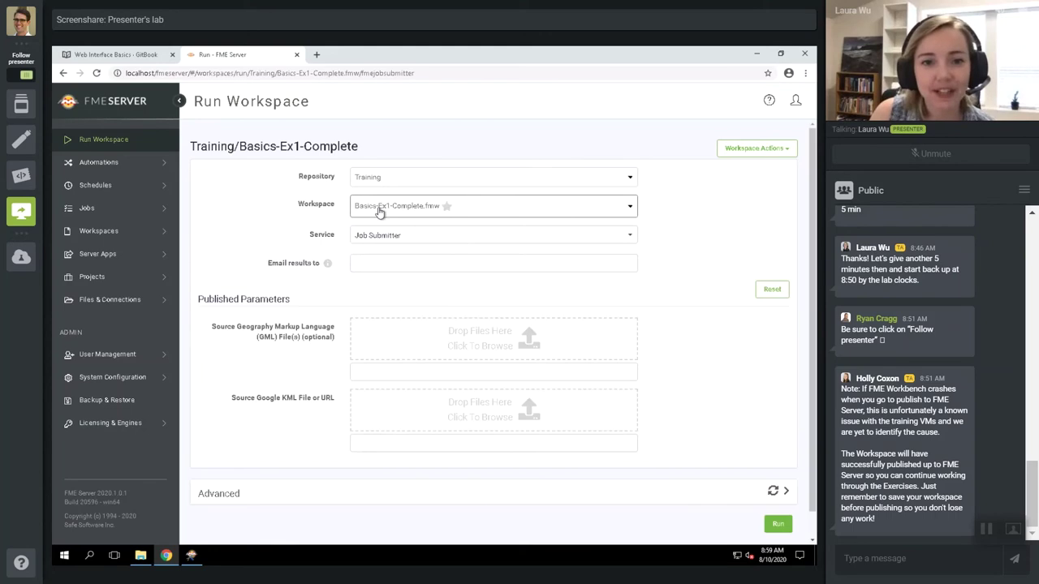
{"action": "left_click", "coordinate": [395, 235]}
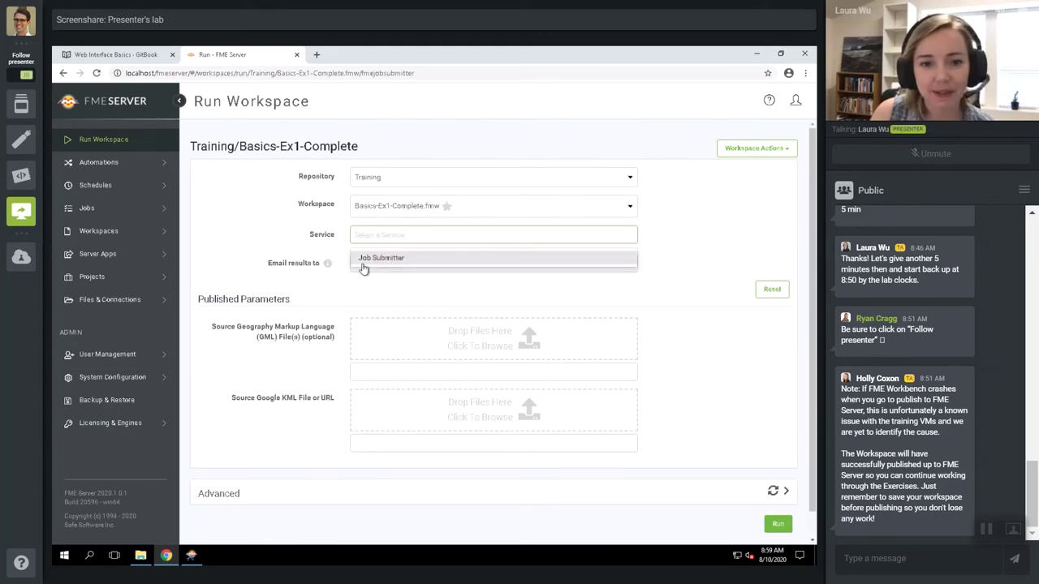
{"action": "left_click", "coordinate": [528, 334]}
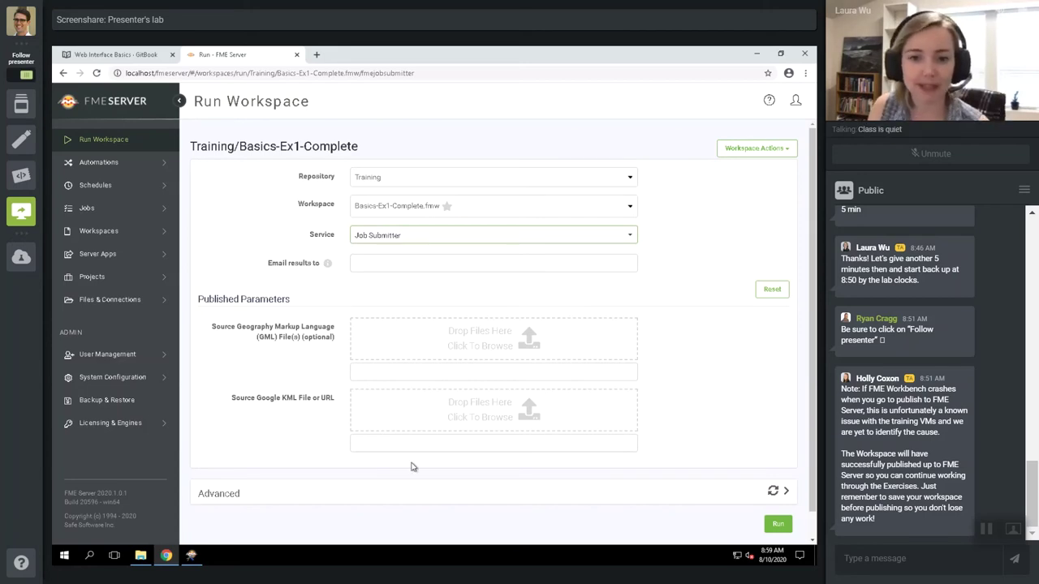
Expand the Advanced settings for the workspace run and examine the job queue and job expiry time options.
{"action": "scroll", "coordinate": [791, 395], "scroll_direction": "down", "scroll_amount": 1}
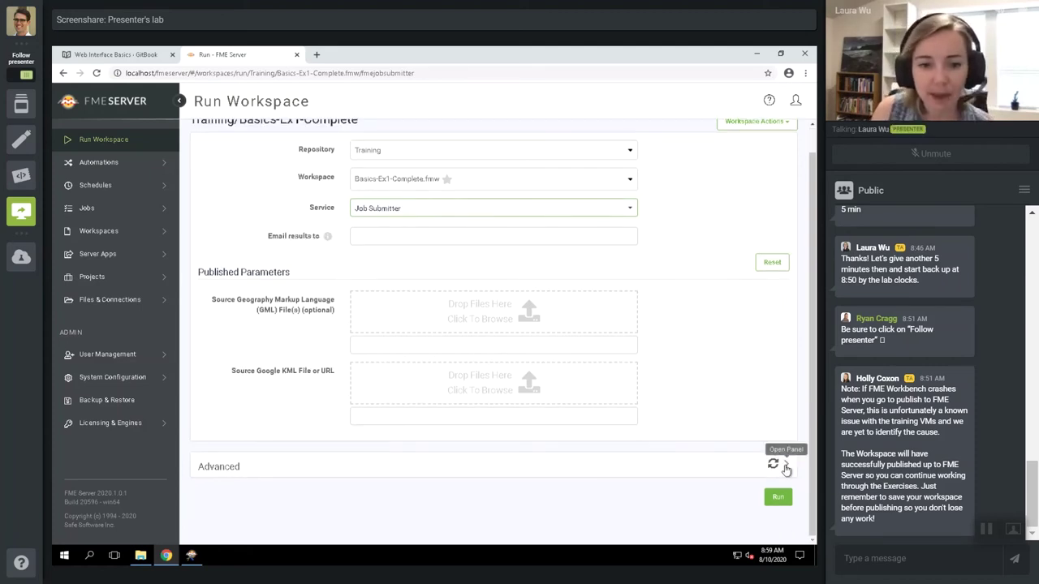
{"action": "left_click", "coordinate": [785, 470]}
{"action": "scroll", "coordinate": [711, 412], "scroll_direction": "down", "scroll_amount": 1}
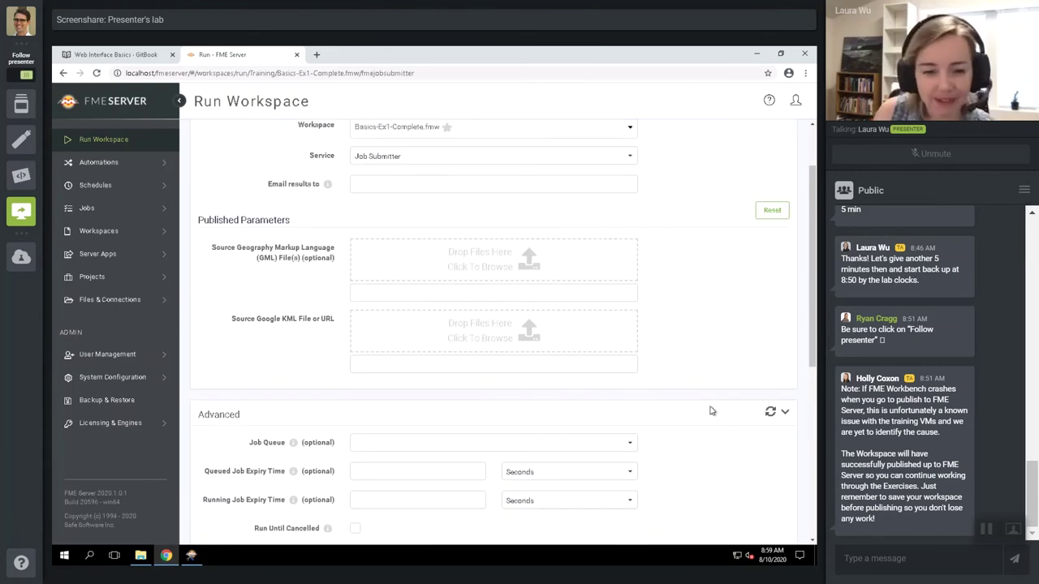
{"action": "scroll", "coordinate": [718, 416], "scroll_direction": "down", "scroll_amount": 2}
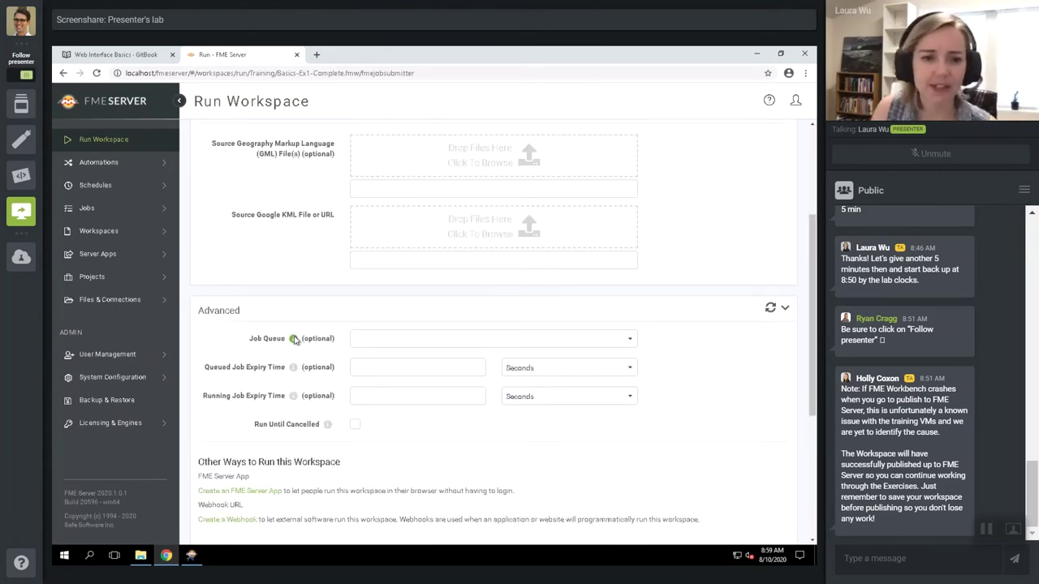
{"action": "left_click", "coordinate": [409, 338]}
{"action": "left_click", "coordinate": [410, 339]}
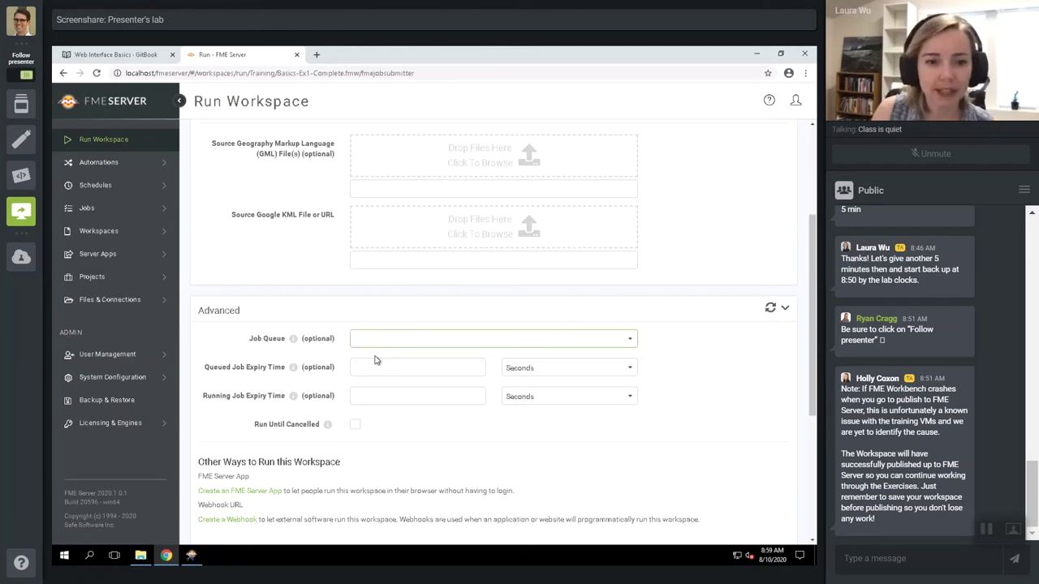
{"action": "left_click", "coordinate": [311, 379]}
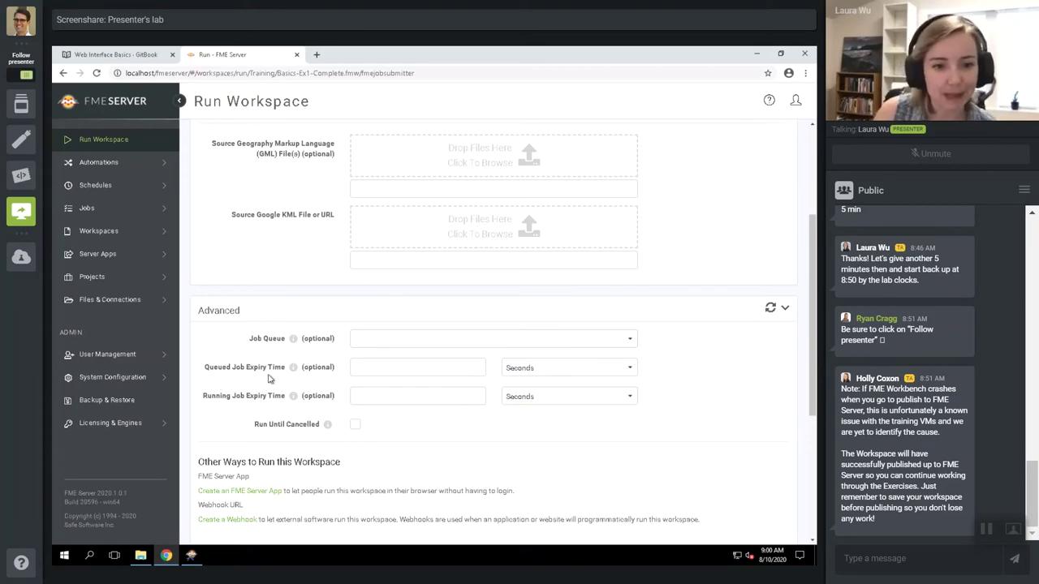
Examine the Queued Job Expiry Time and Running Job Expiry Time options in the workspace's Advanced settings.
{"action": "mouse_move", "coordinate": [294, 370]}
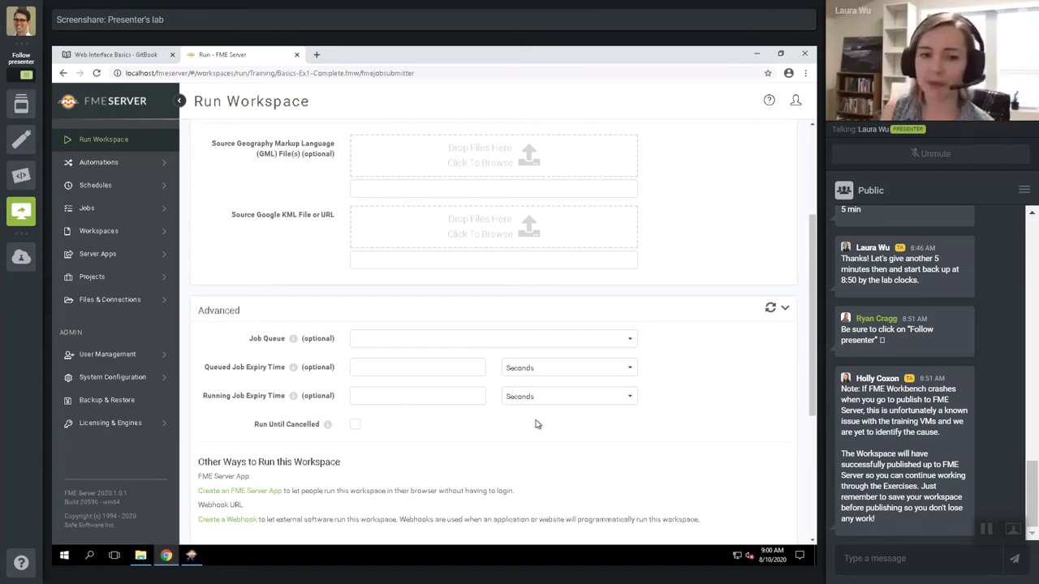
{"action": "double_click", "coordinate": [251, 369]}
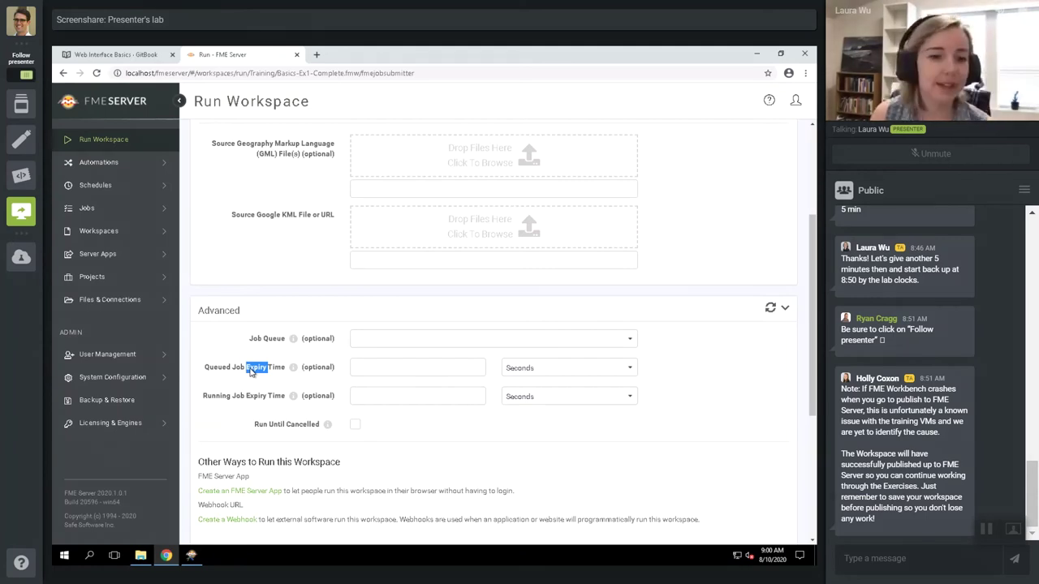
{"action": "left_click_drag", "start_coordinate": [303, 369], "coordinate": [333, 368]}
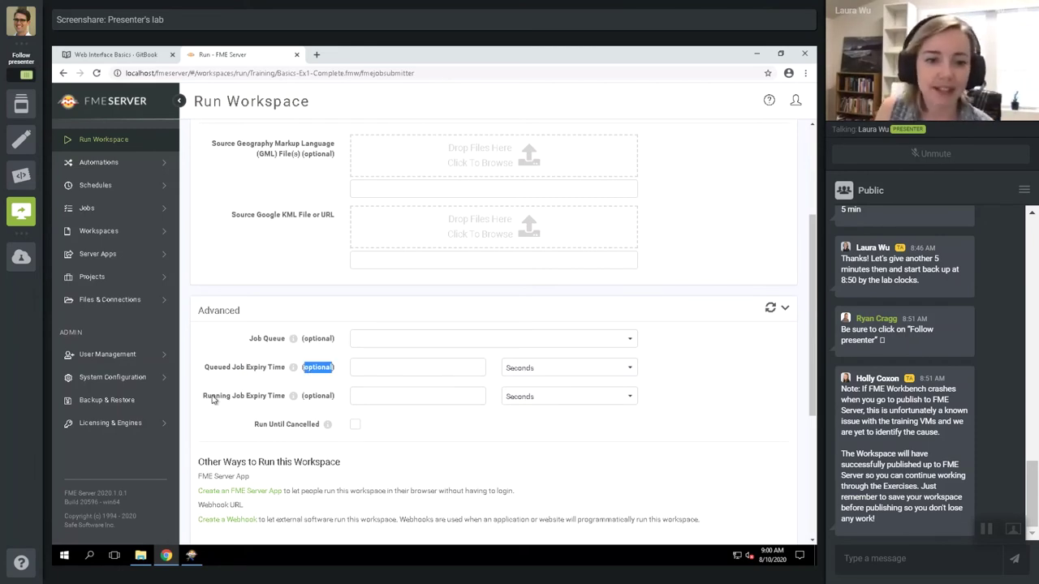
{"action": "left_click", "coordinate": [250, 404]}
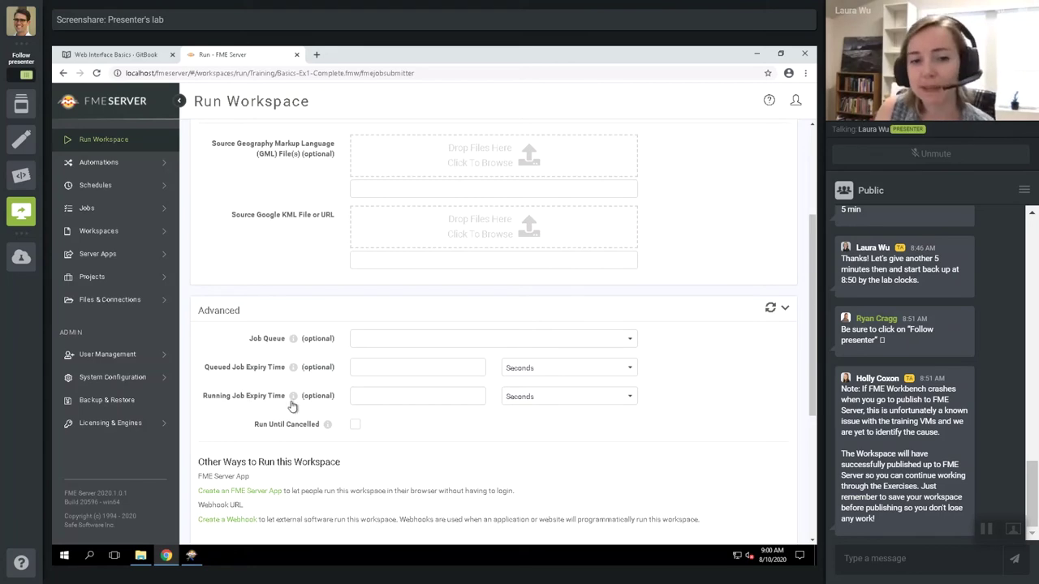
{"action": "left_click", "coordinate": [435, 400]}
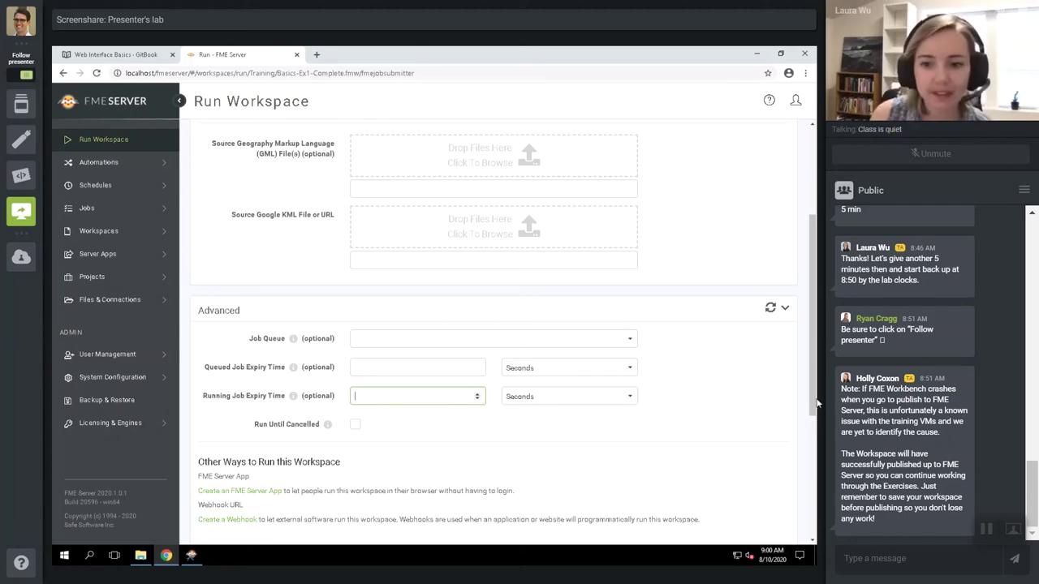
Review the workspace's Other Ways to Run this Workspace, Topics To Notify and Published Parameters sections.
{"action": "scroll", "coordinate": [405, 469], "scroll_direction": "down", "scroll_amount": 1}
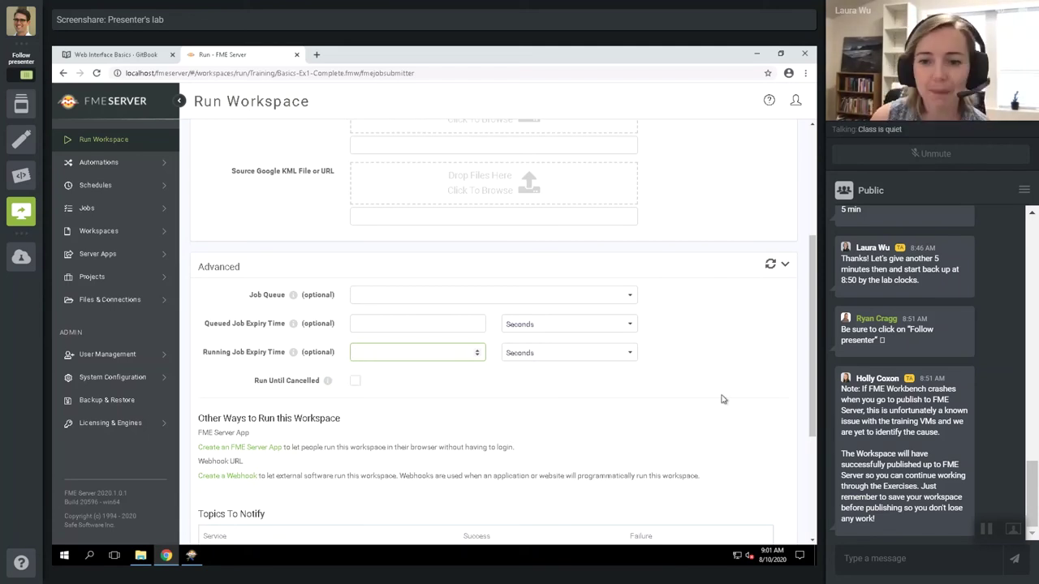
{"action": "scroll", "coordinate": [747, 423], "scroll_direction": "down", "scroll_amount": 1}
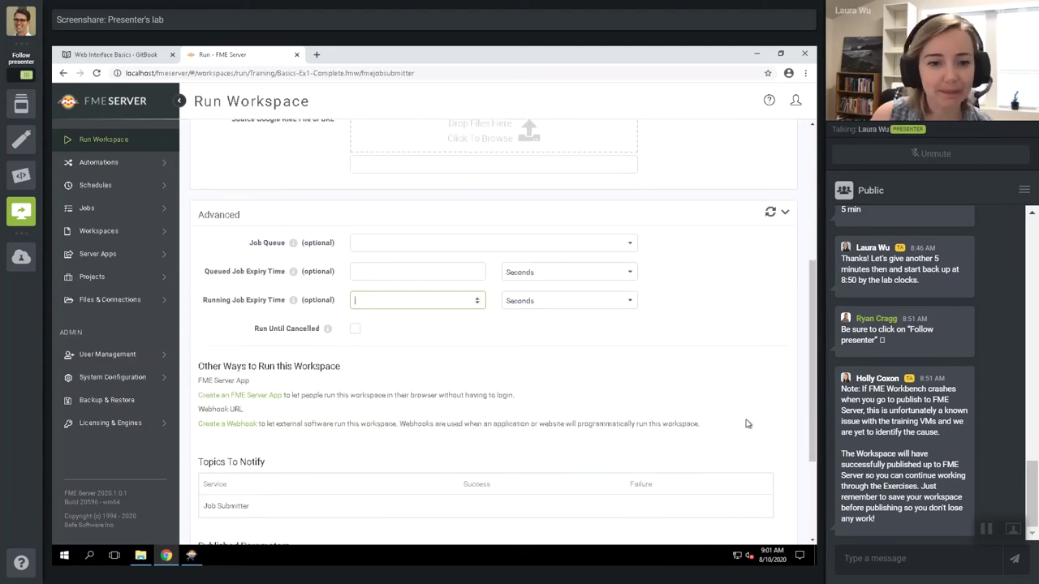
{"action": "scroll", "coordinate": [747, 423], "scroll_direction": "down", "scroll_amount": 3}
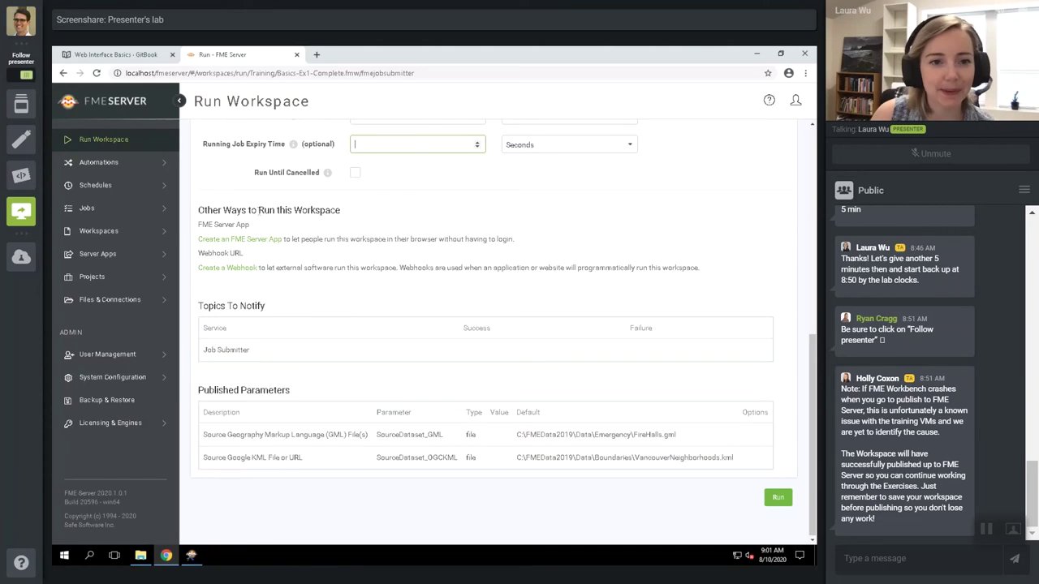
{"action": "double_click", "coordinate": [267, 210]}
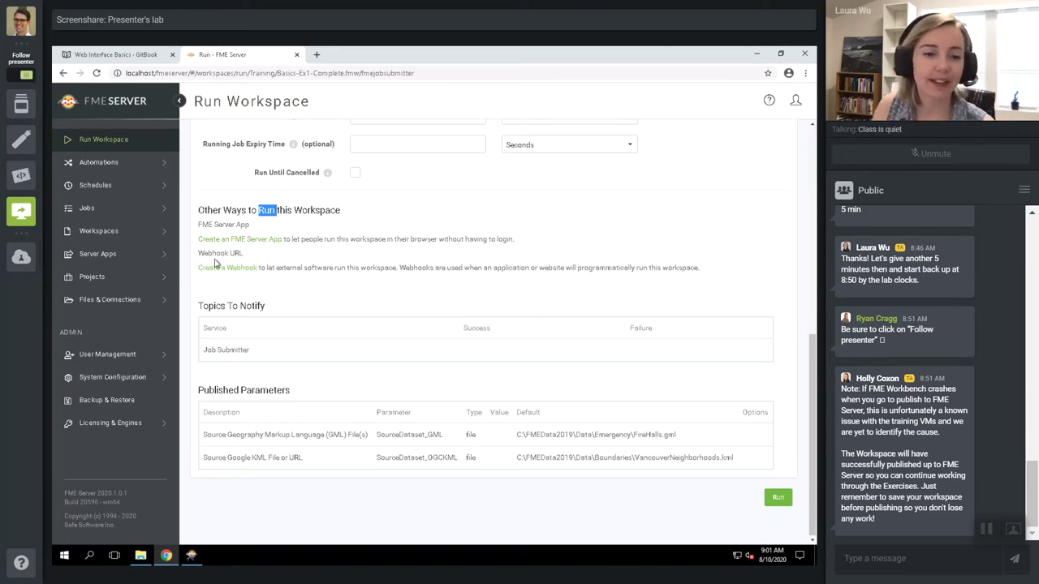
{"action": "left_click", "coordinate": [295, 277]}
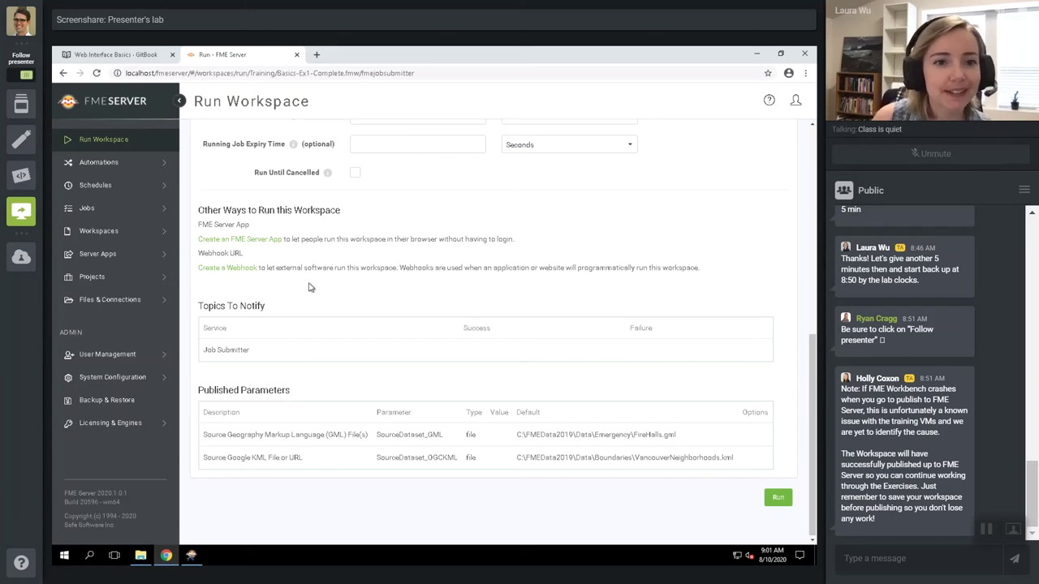
View the completed, queued and running job lists on the Jobs page.
{"action": "left_click", "coordinate": [140, 208]}
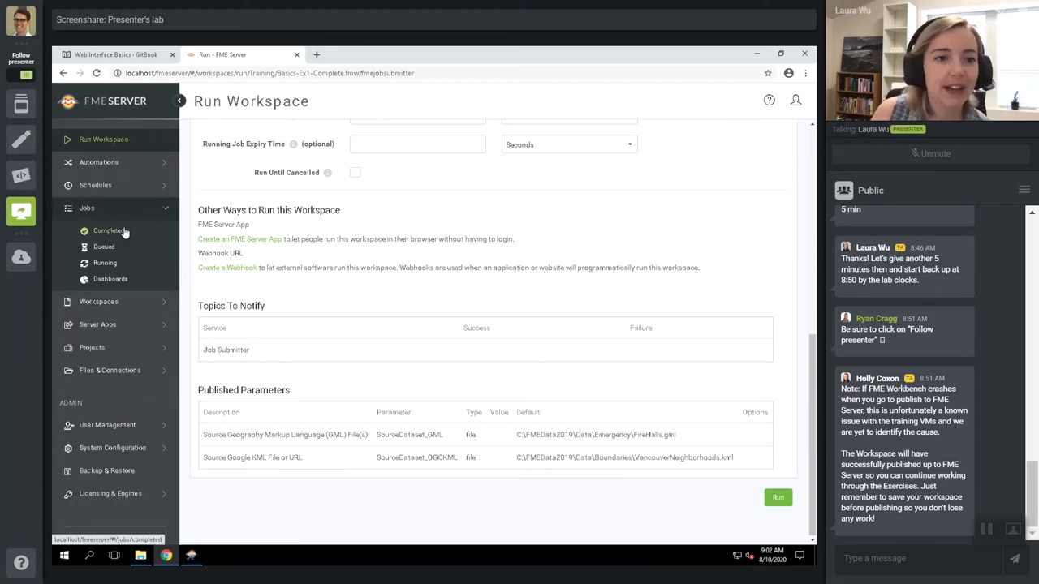
{"action": "left_click", "coordinate": [124, 233]}
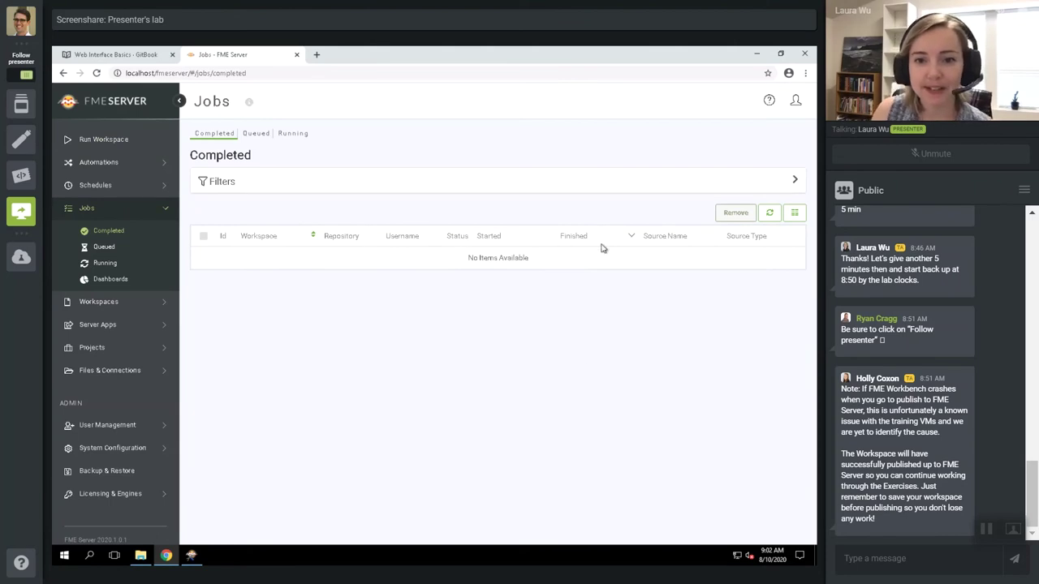
{"action": "left_click", "coordinate": [257, 133]}
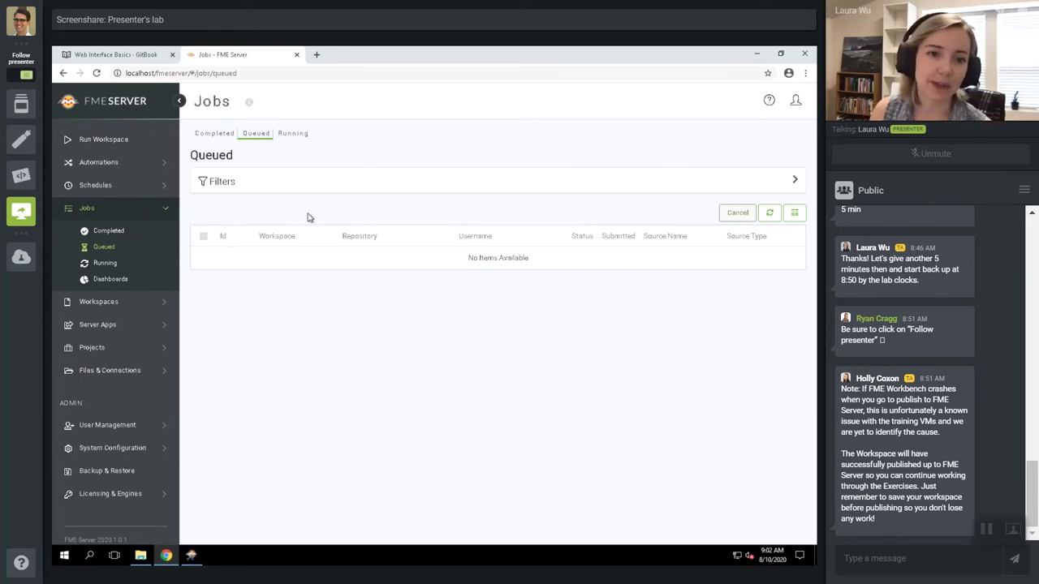
{"action": "left_click", "coordinate": [294, 133]}
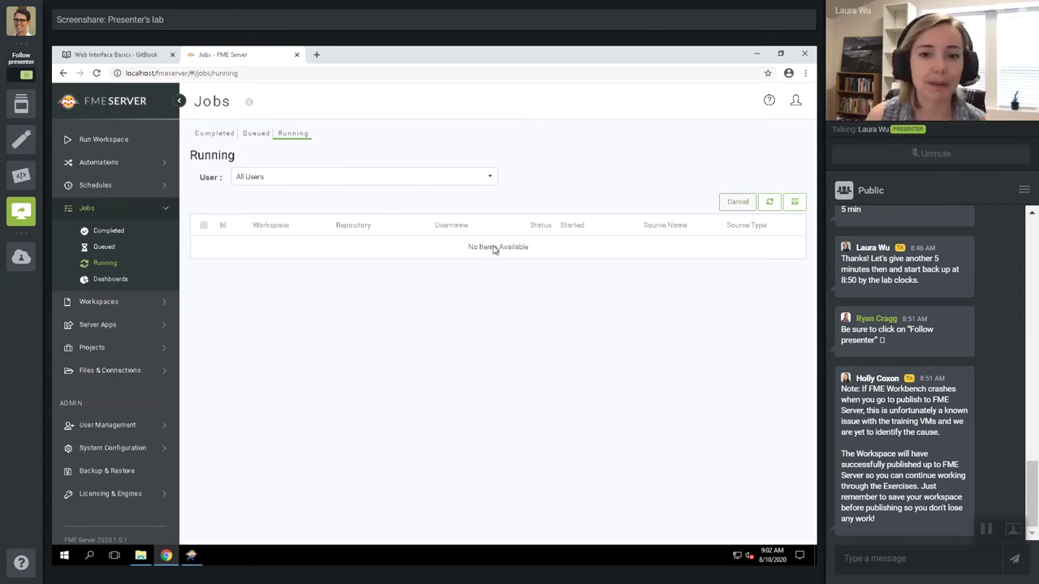
Open Exercise 1.2 in the manual and look through its instructions up to running the workspace.
{"action": "left_click", "coordinate": [120, 54]}
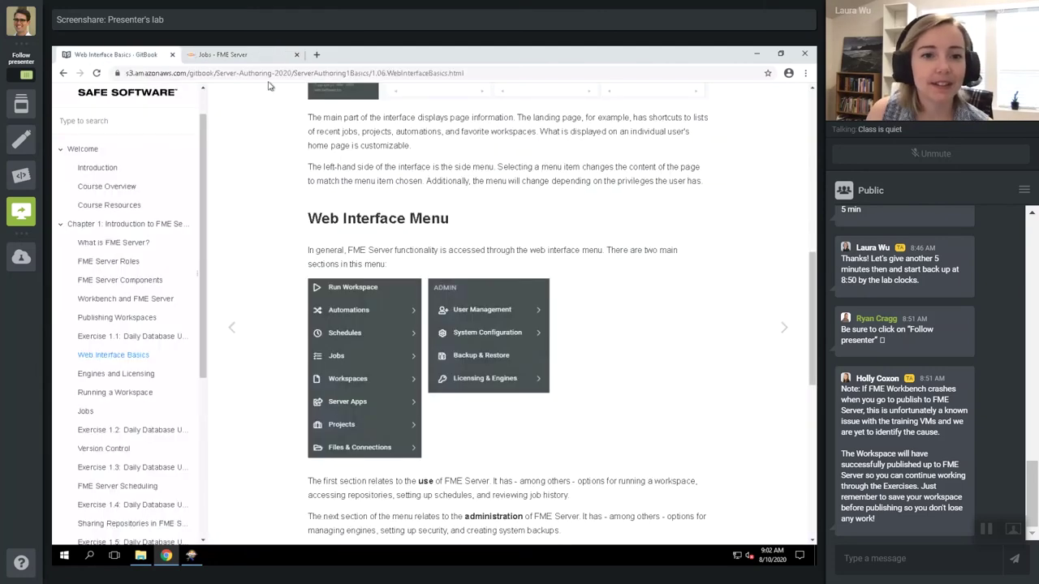
{"action": "left_click", "coordinate": [126, 432]}
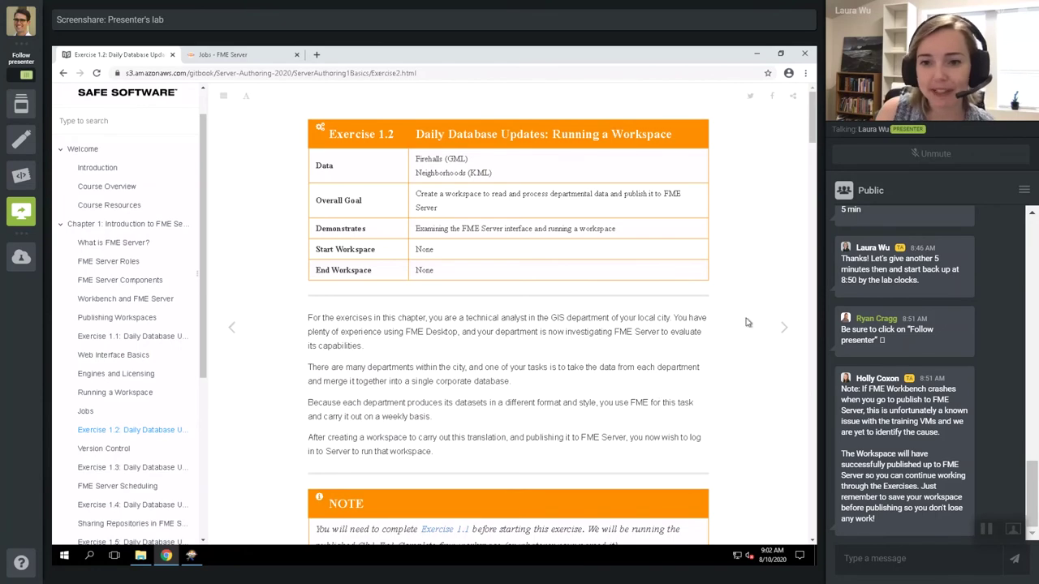
{"action": "left_click_drag", "start_coordinate": [810, 130], "coordinate": [810, 317]}
{"action": "left_click_drag", "start_coordinate": [812, 410], "coordinate": [809, 428]}
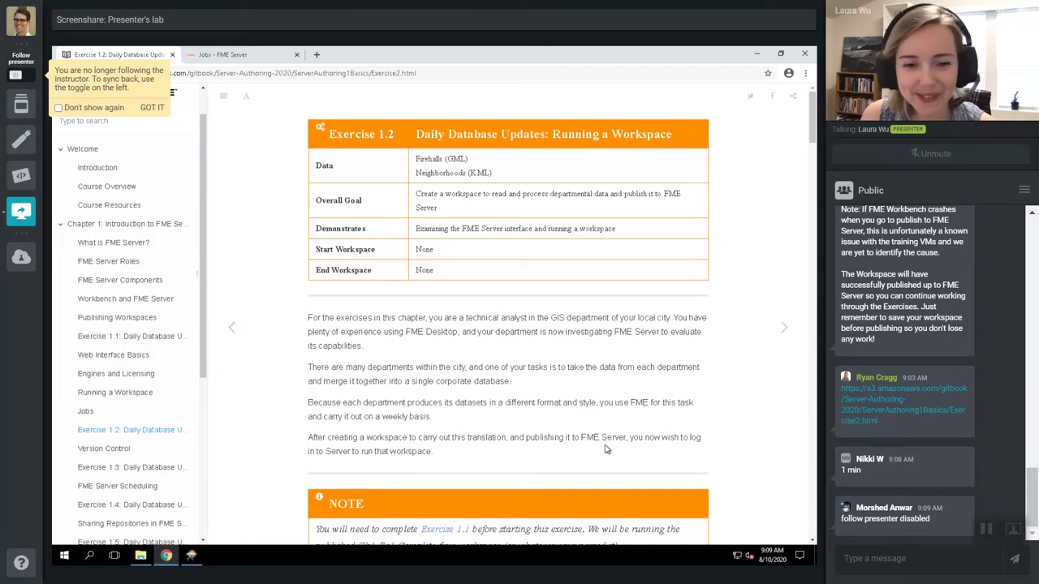
{"action": "left_click_drag", "start_coordinate": [811, 130], "coordinate": [817, 220]}
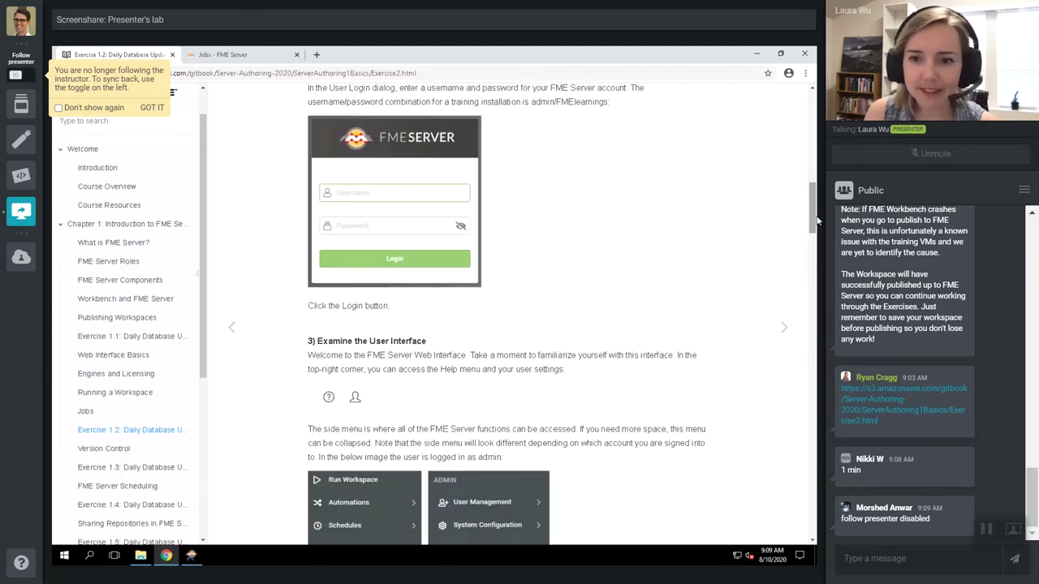
{"action": "left_click_drag", "start_coordinate": [808, 252], "coordinate": [806, 451]}
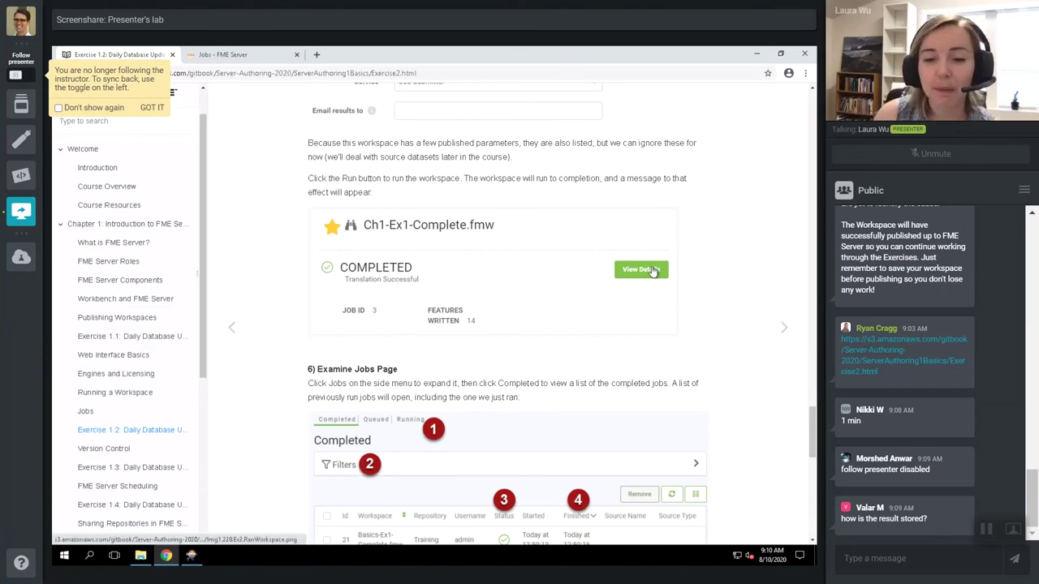
Read the exercise's Examine Jobs Page section, the FME Lizard note and the Advanced Exercise.
{"action": "scroll", "coordinate": [654, 272], "scroll_direction": "down", "scroll_amount": 1}
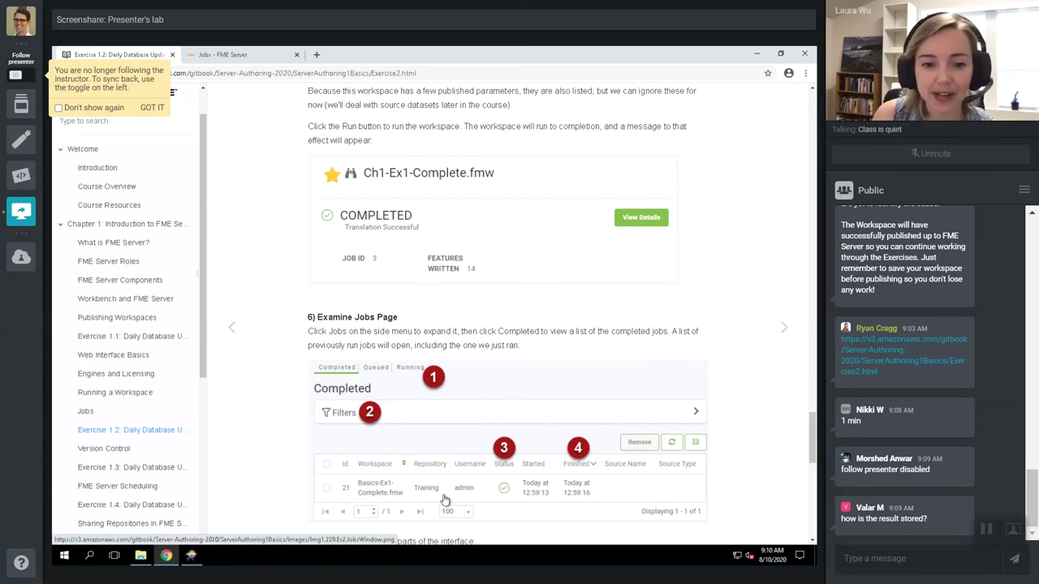
{"action": "scroll", "coordinate": [547, 488], "scroll_direction": "down", "scroll_amount": 1}
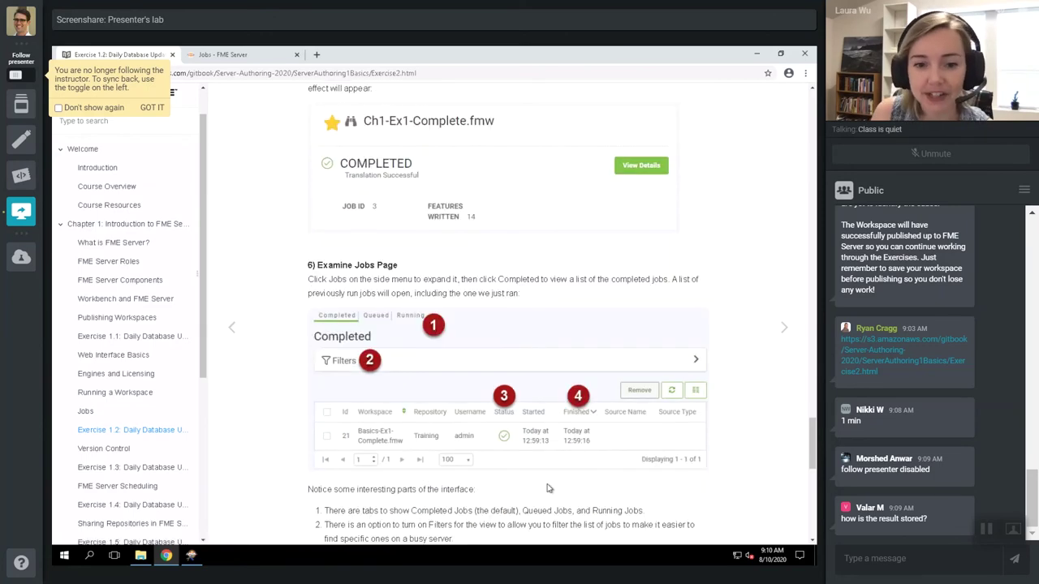
{"action": "scroll", "coordinate": [547, 488], "scroll_direction": "down", "scroll_amount": 9}
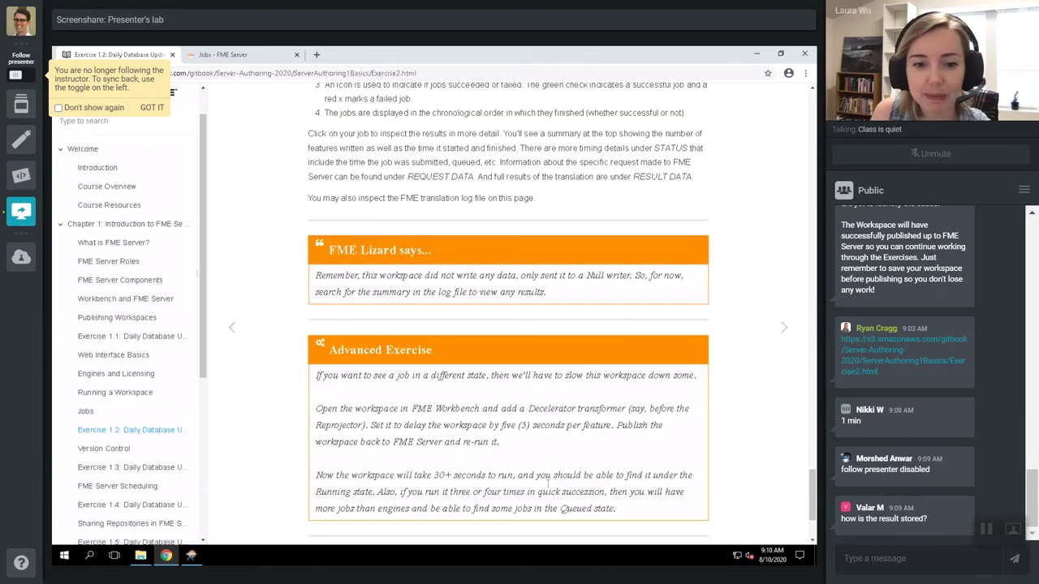
{"action": "scroll", "coordinate": [548, 484], "scroll_direction": "up", "scroll_amount": 6}
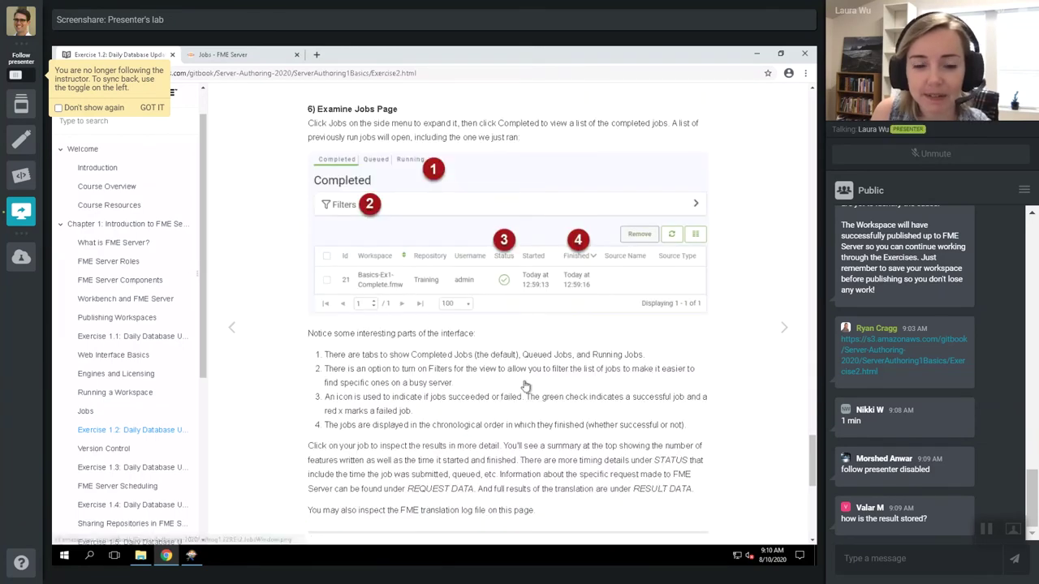
{"action": "scroll", "coordinate": [529, 394], "scroll_direction": "down", "scroll_amount": 7}
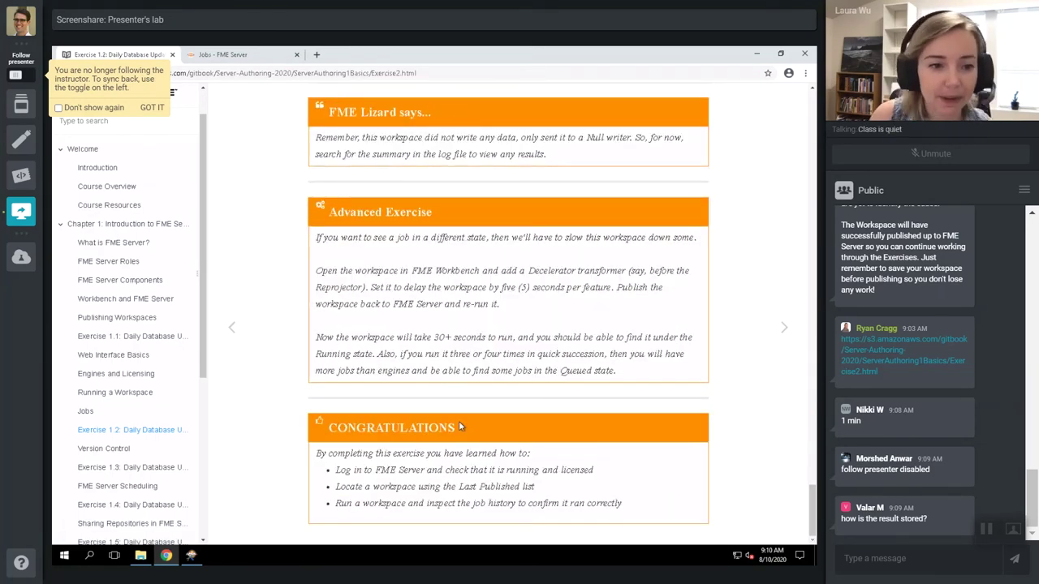
{"action": "scroll", "coordinate": [466, 422], "scroll_direction": "up", "scroll_amount": 4}
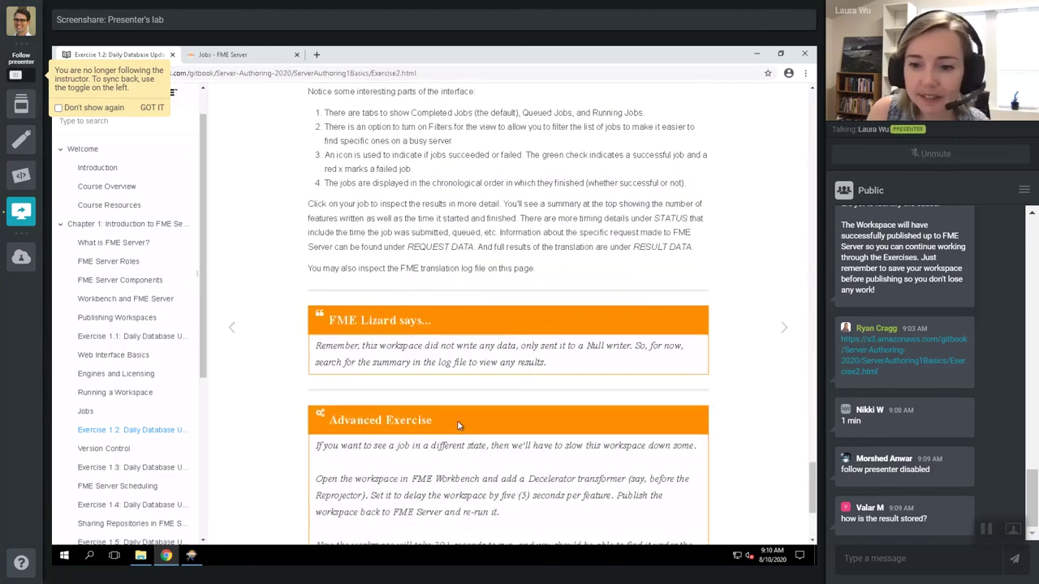
{"action": "scroll", "coordinate": [454, 421], "scroll_direction": "up", "scroll_amount": 1}
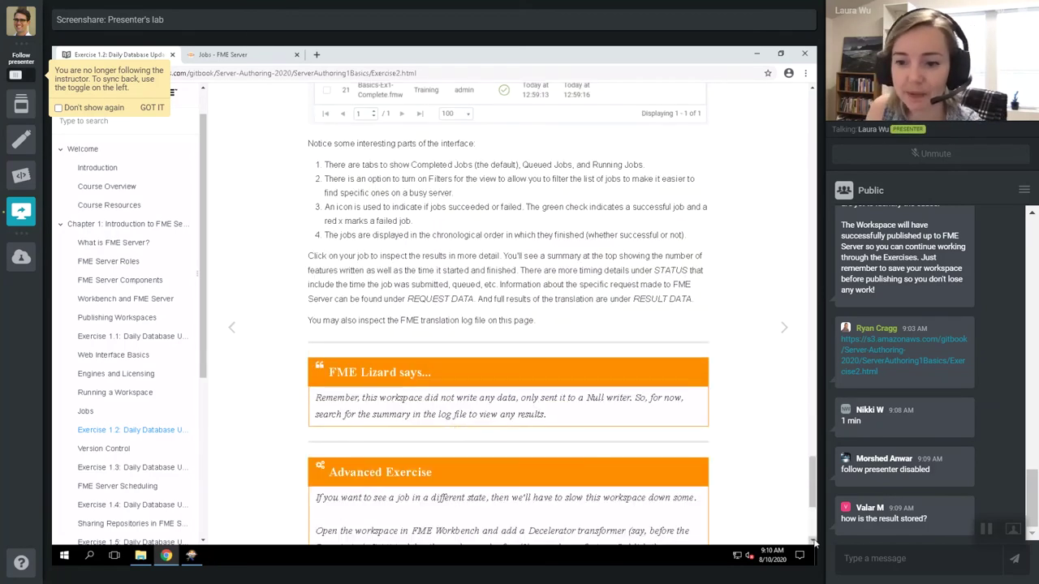
{"action": "scroll", "coordinate": [560, 366], "scroll_direction": "up", "scroll_amount": 6}
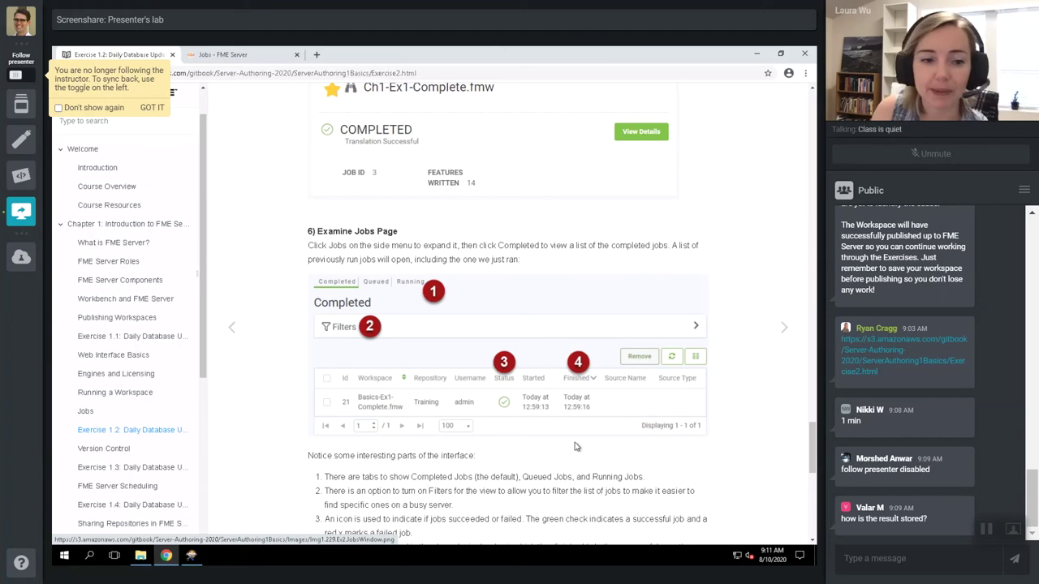
Return to FME Server and run the austinApartments.fmw workspace from the Samples repository with the Job Submitter service.
{"action": "left_click", "coordinate": [245, 60]}
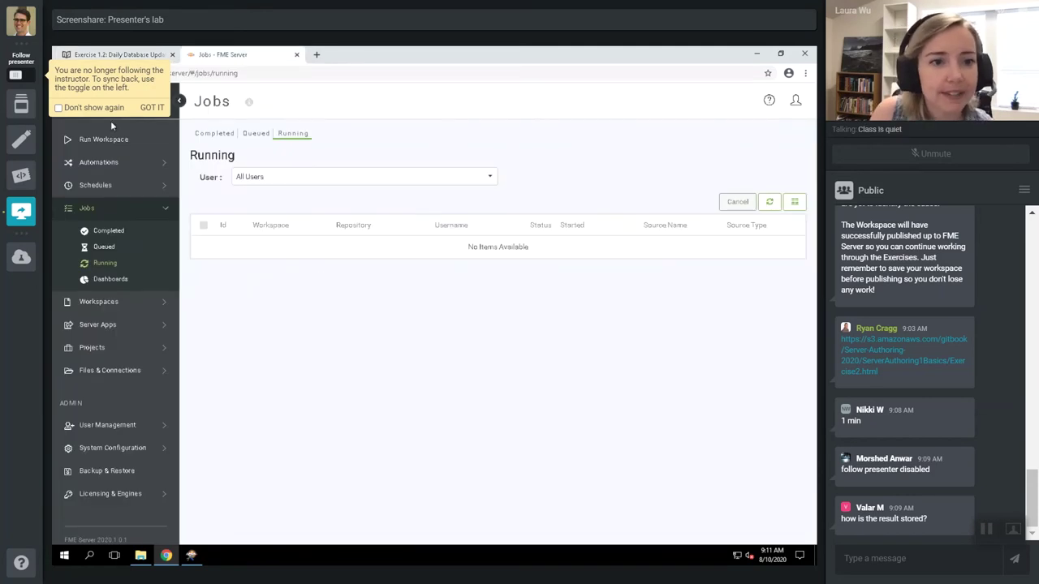
{"action": "left_click", "coordinate": [114, 142]}
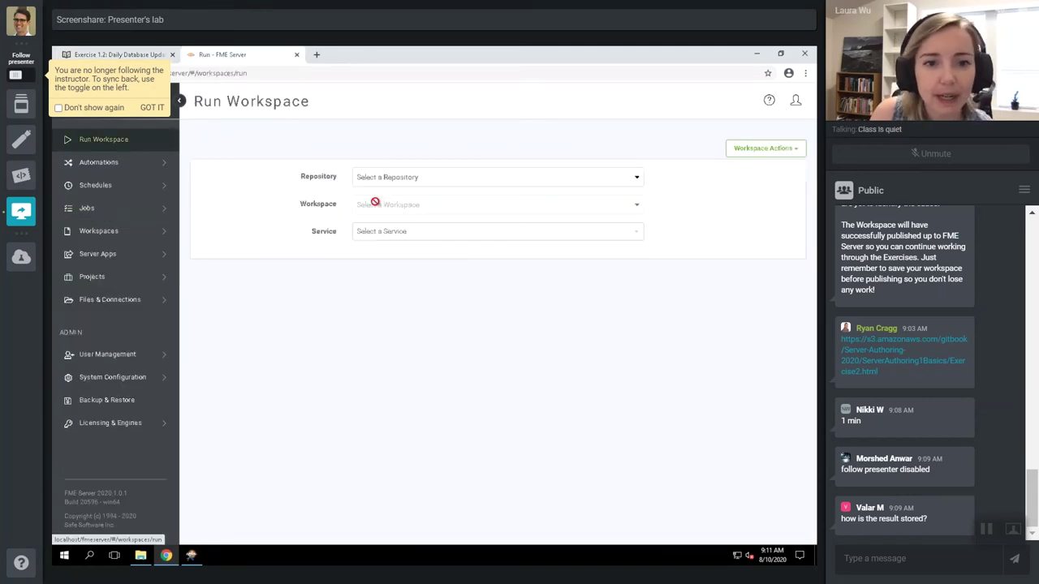
{"action": "left_click", "coordinate": [393, 179]}
{"action": "left_click", "coordinate": [375, 217]}
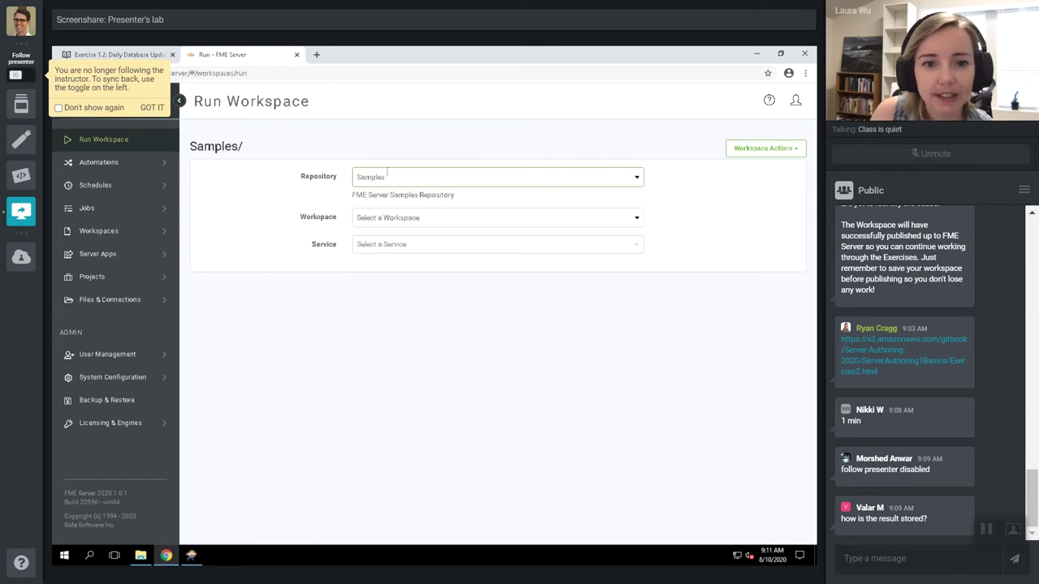
{"action": "left_click", "coordinate": [397, 219]}
{"action": "left_click", "coordinate": [445, 242]}
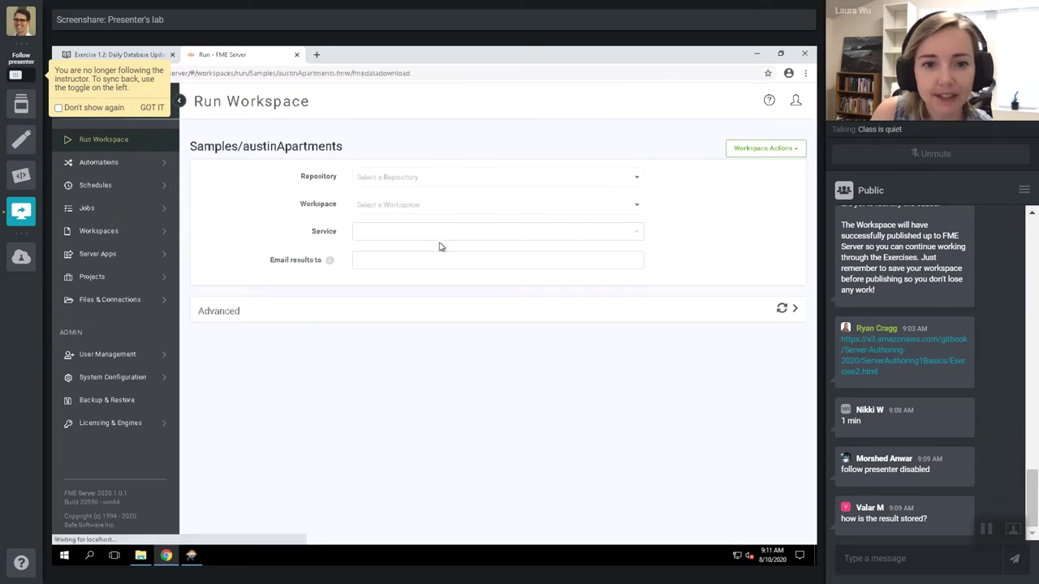
{"action": "left_click", "coordinate": [487, 249]}
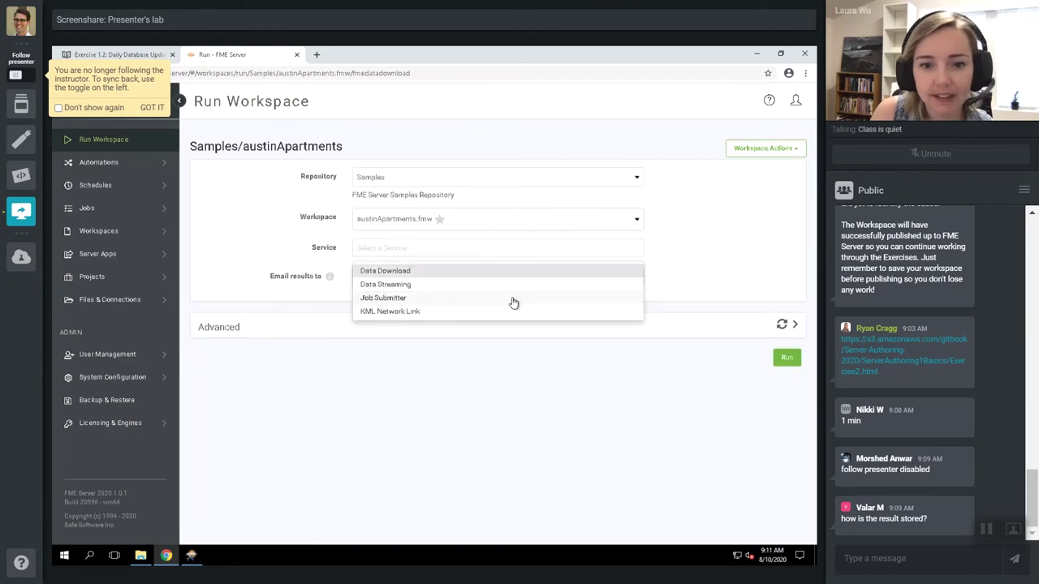
{"action": "left_click", "coordinate": [513, 302]}
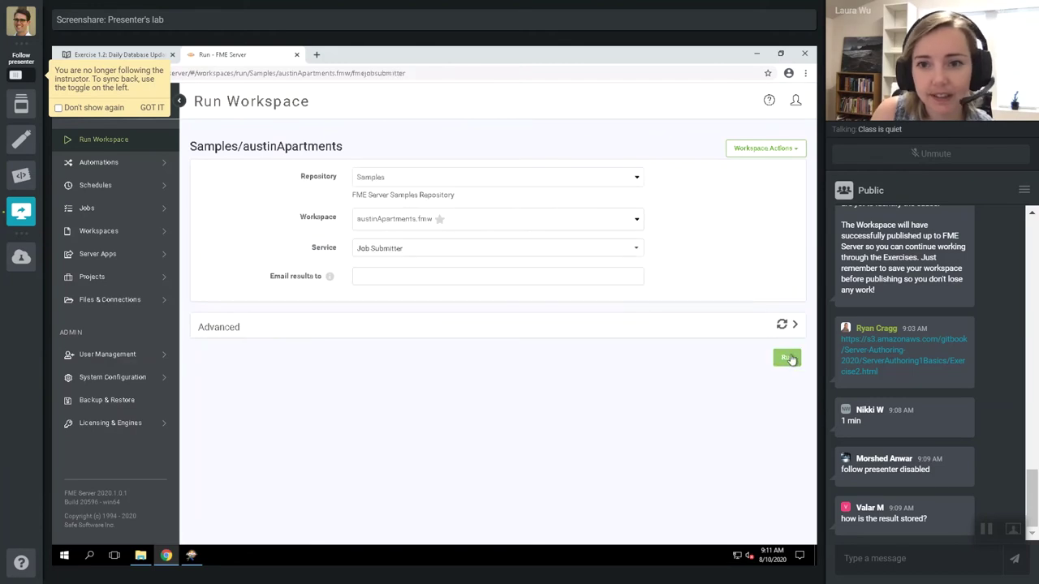
{"action": "left_click", "coordinate": [789, 359]}
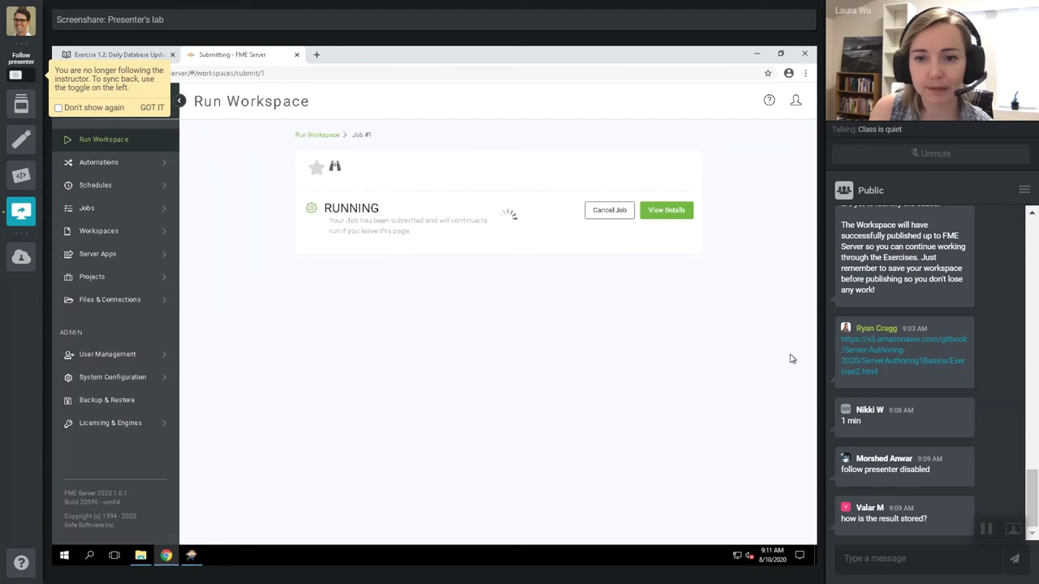
Check the running and completed job lists, and open the details of the completed austinApartments.fmw job.
{"action": "left_click", "coordinate": [90, 209]}
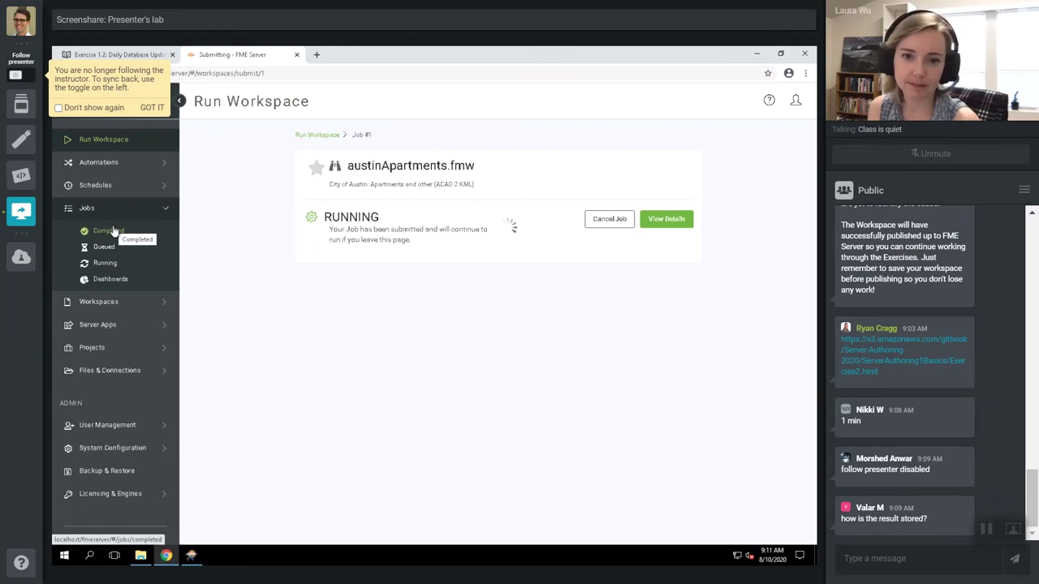
{"action": "left_click", "coordinate": [104, 263]}
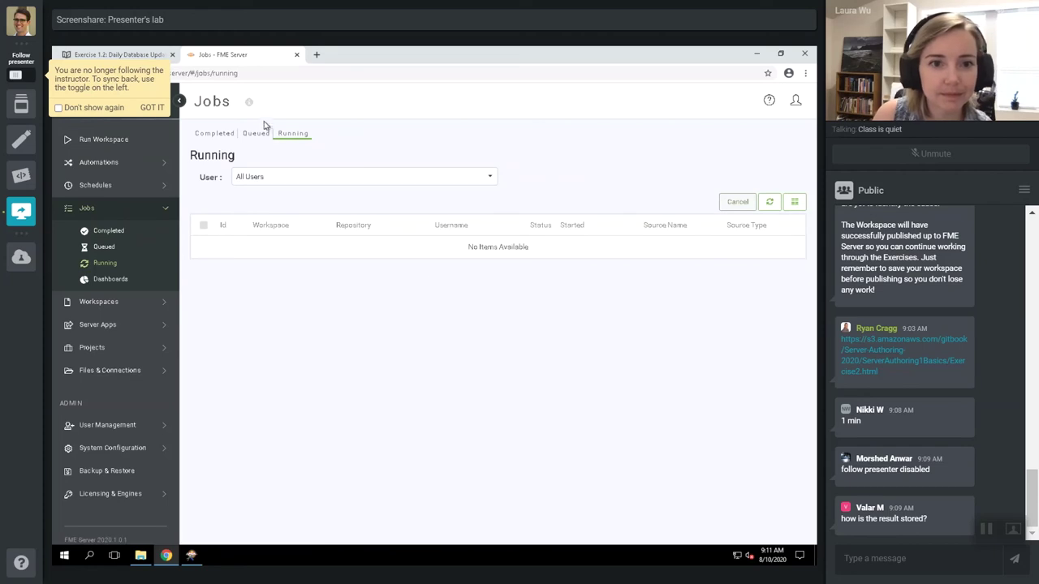
{"action": "left_click", "coordinate": [218, 135]}
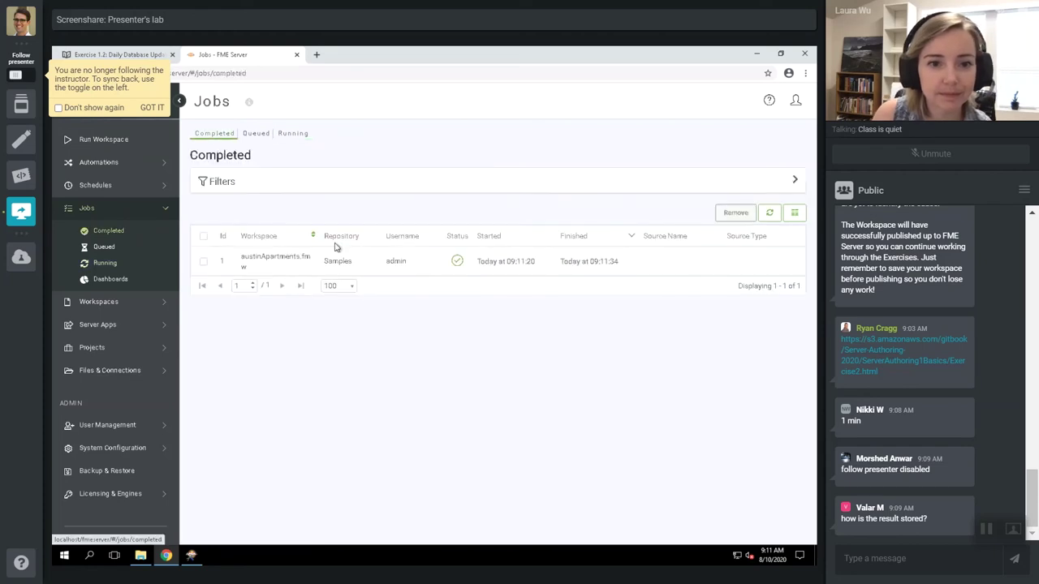
{"action": "left_click", "coordinate": [317, 265]}
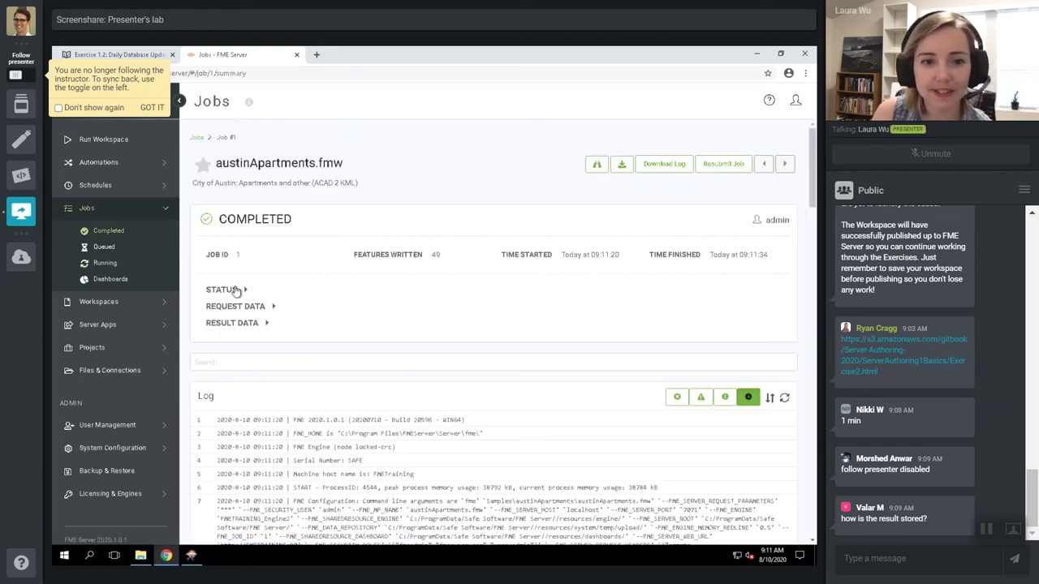
{"action": "left_click", "coordinate": [234, 290]}
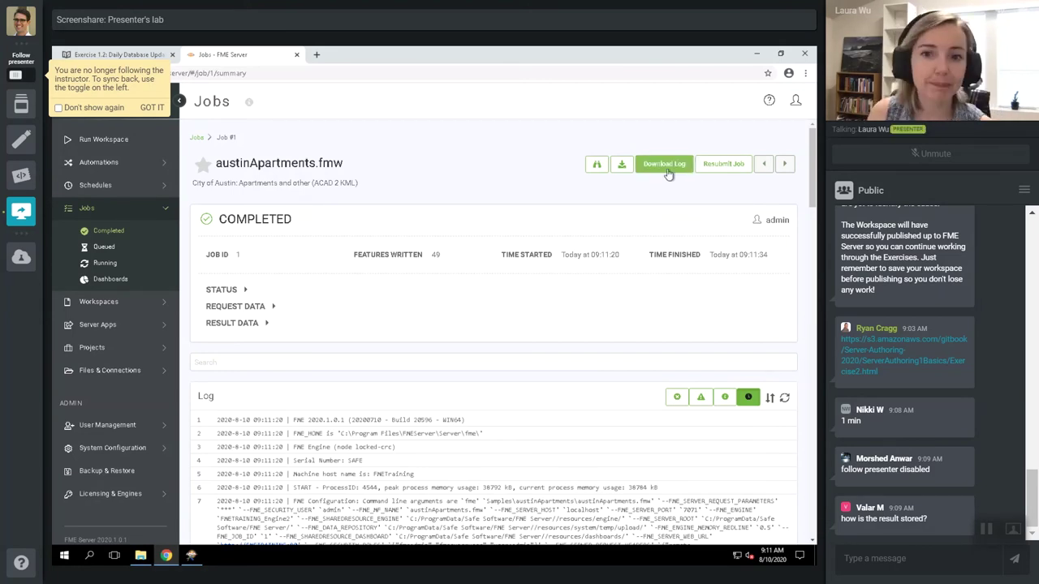
Browse the server's Resources to the job log folder at Logs > engine > current > jobs > 0.
{"action": "left_click", "coordinate": [138, 370]}
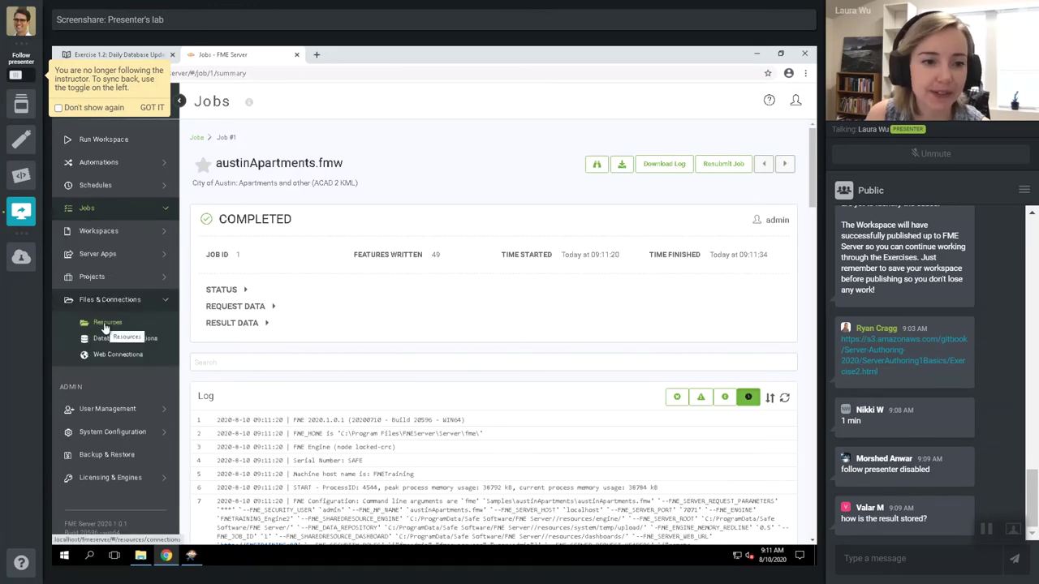
{"action": "left_click", "coordinate": [106, 324]}
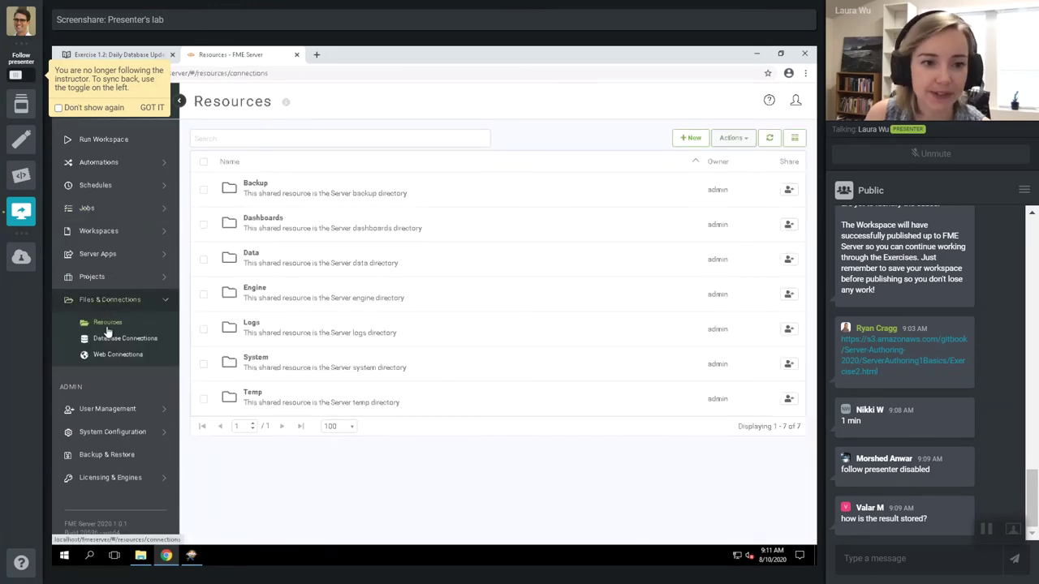
{"action": "left_click", "coordinate": [252, 325]}
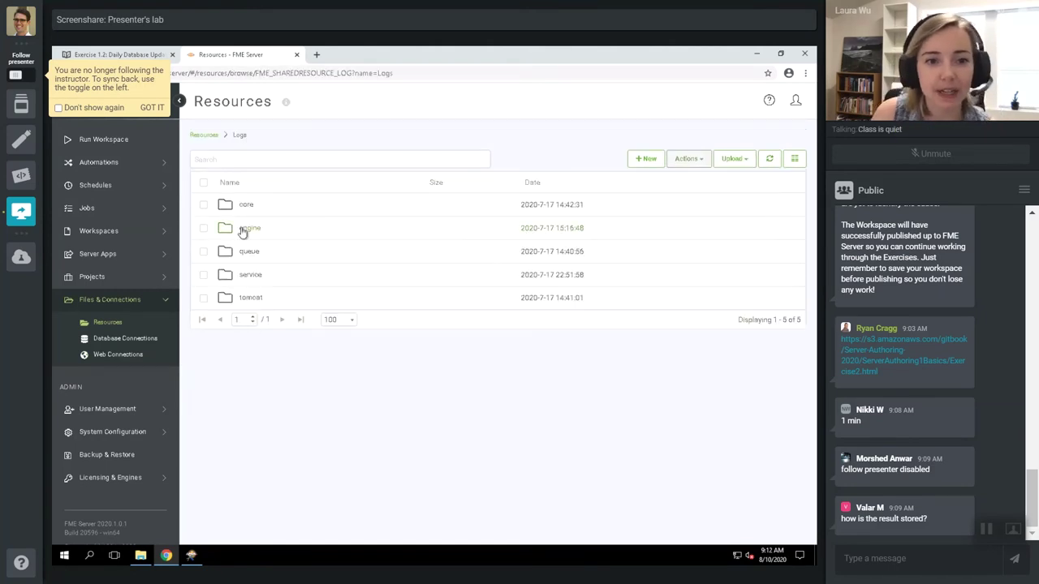
{"action": "left_click", "coordinate": [242, 232]}
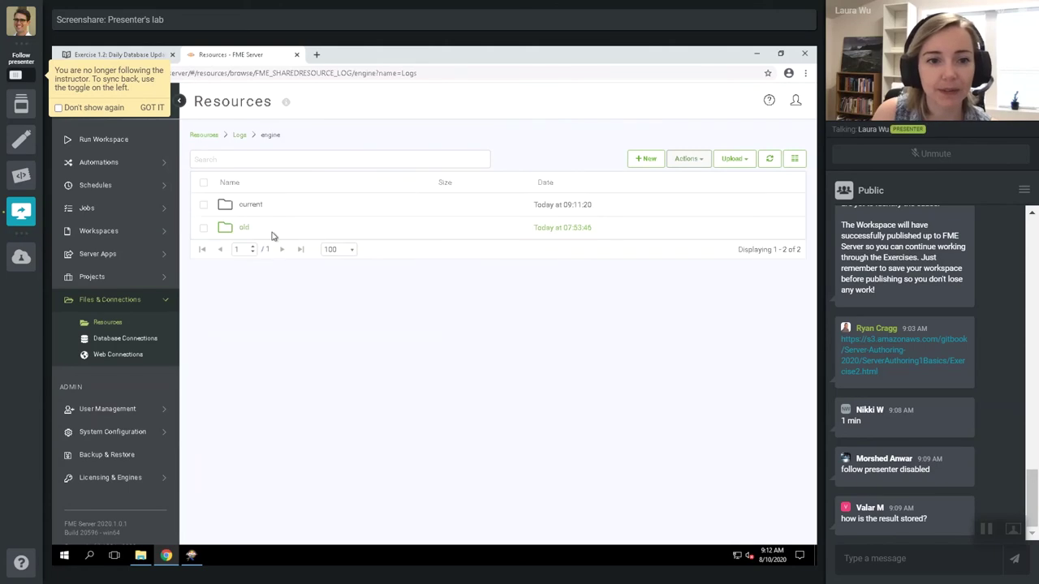
{"action": "left_click", "coordinate": [264, 209]}
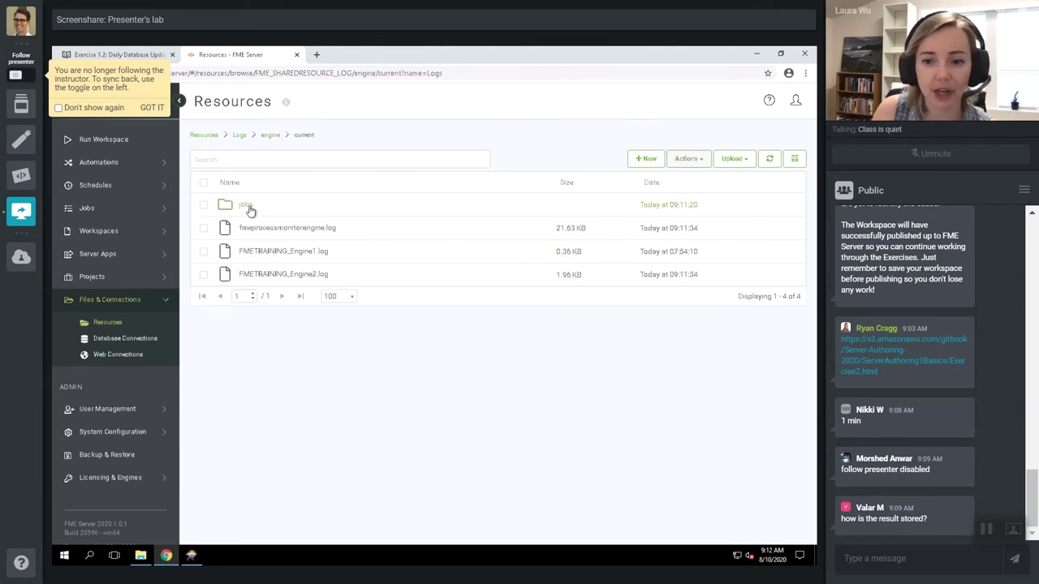
{"action": "left_click", "coordinate": [247, 208]}
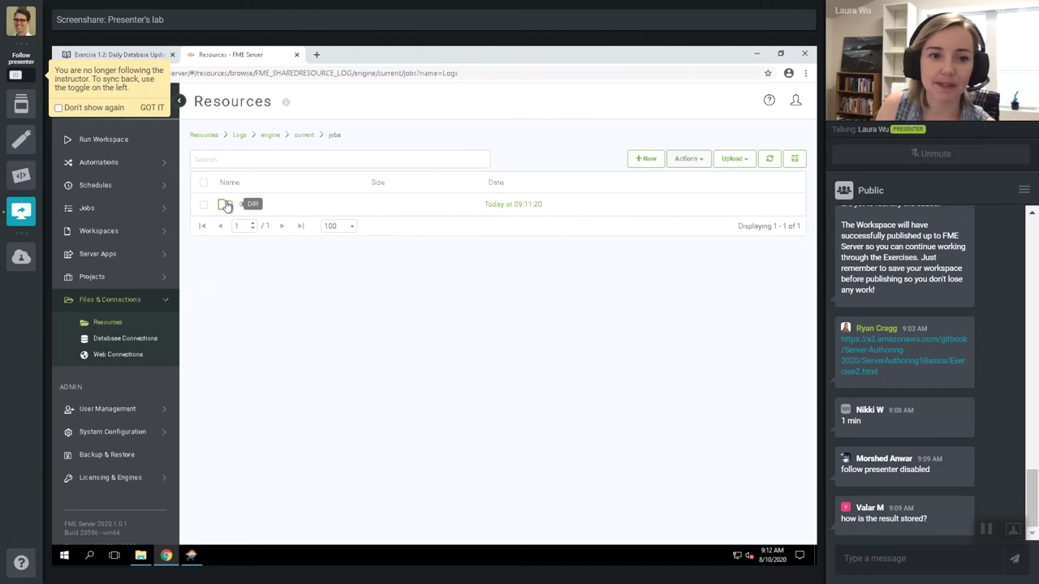
{"action": "left_click", "coordinate": [228, 205]}
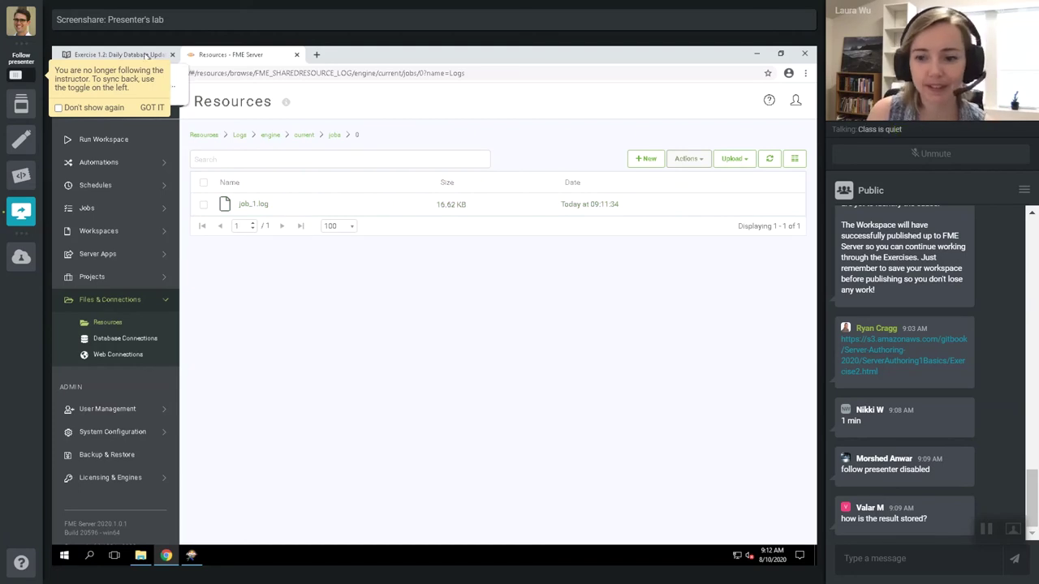
Return to the manual, open the Version Control page and read from Configuring Version Control to Authoring and Version Control.
{"action": "left_click", "coordinate": [144, 55]}
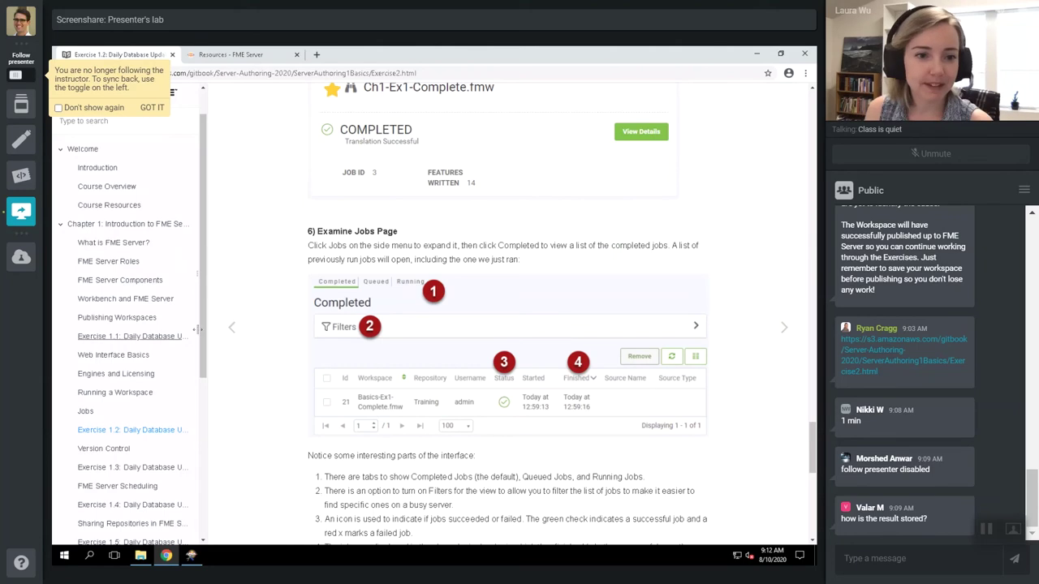
{"action": "scroll", "coordinate": [204, 327], "scroll_direction": "down", "scroll_amount": 1}
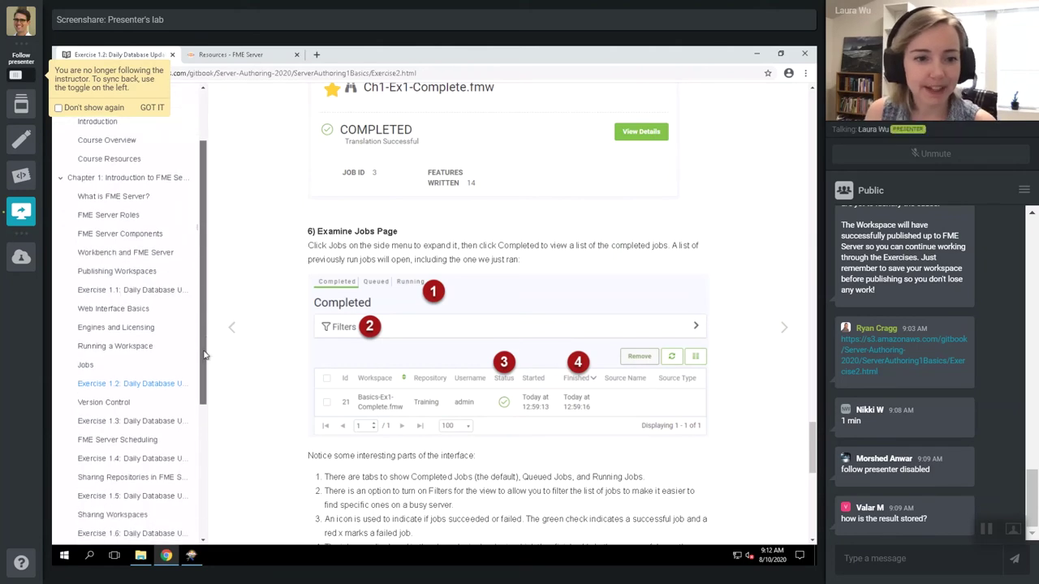
{"action": "left_click", "coordinate": [780, 329]}
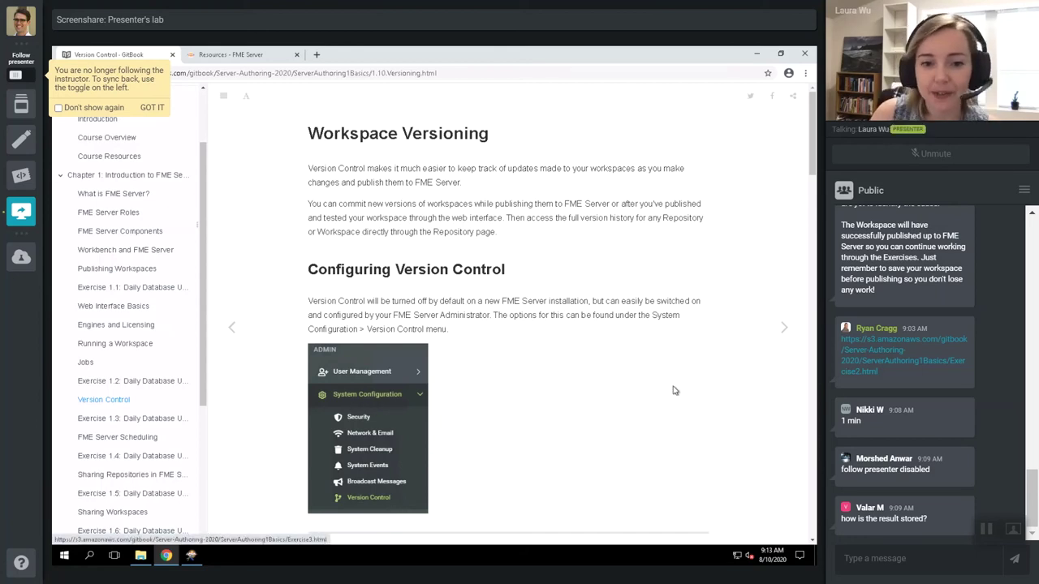
{"action": "scroll", "coordinate": [809, 164], "scroll_direction": "down", "scroll_amount": 5}
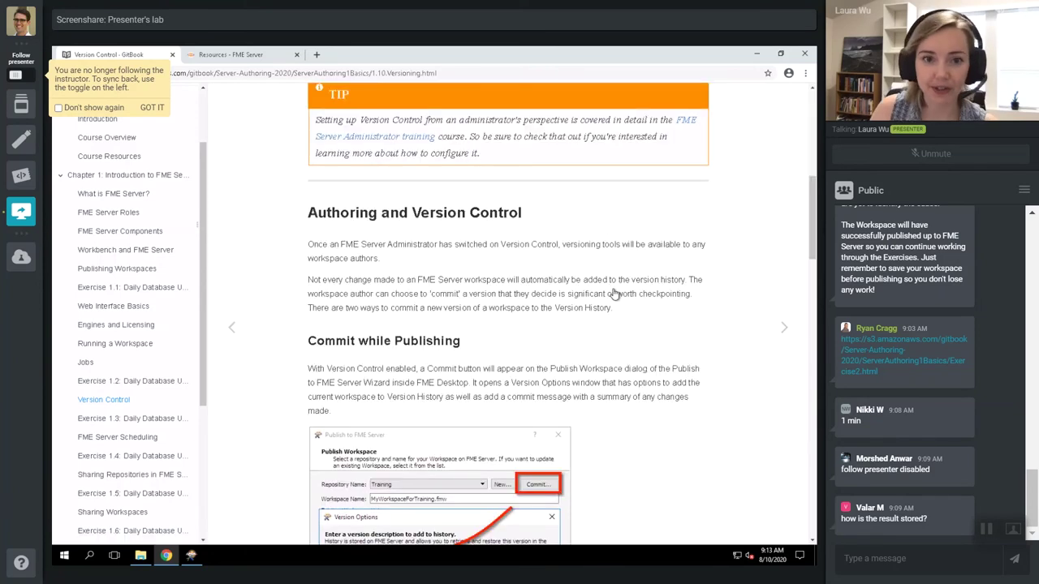
{"action": "scroll", "coordinate": [803, 292], "scroll_direction": "up", "scroll_amount": 1}
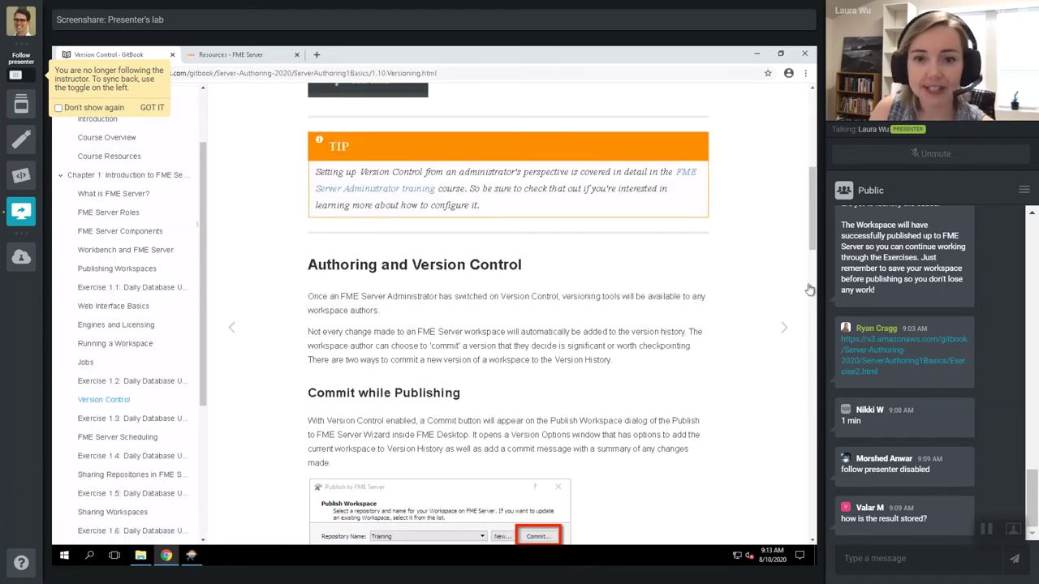
{"action": "left_click_drag", "start_coordinate": [812, 220], "coordinate": [808, 189]}
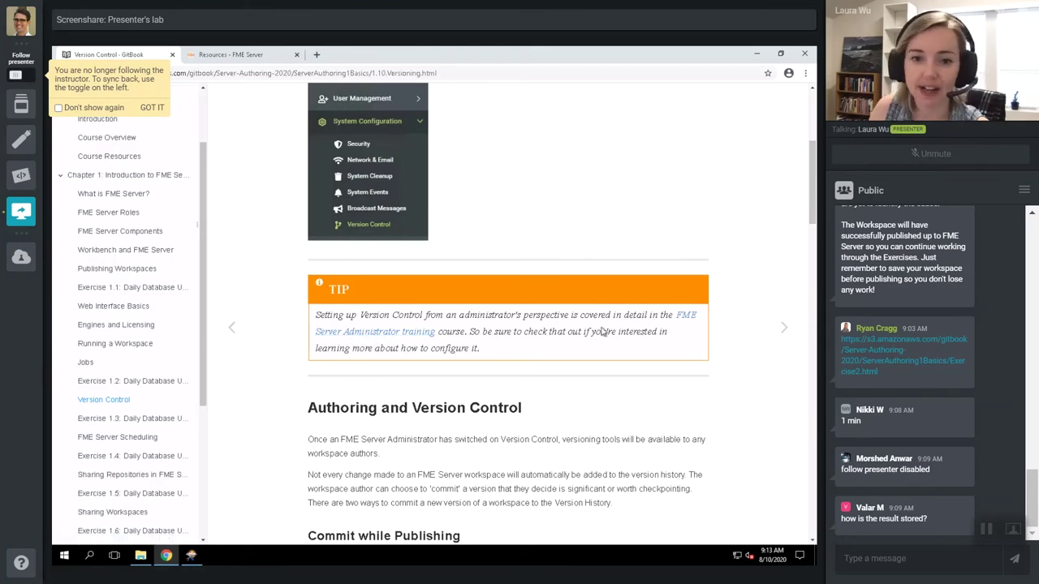
{"action": "left_click_drag", "start_coordinate": [811, 192], "coordinate": [811, 237]}
{"action": "left_click_drag", "start_coordinate": [810, 237], "coordinate": [812, 243]}
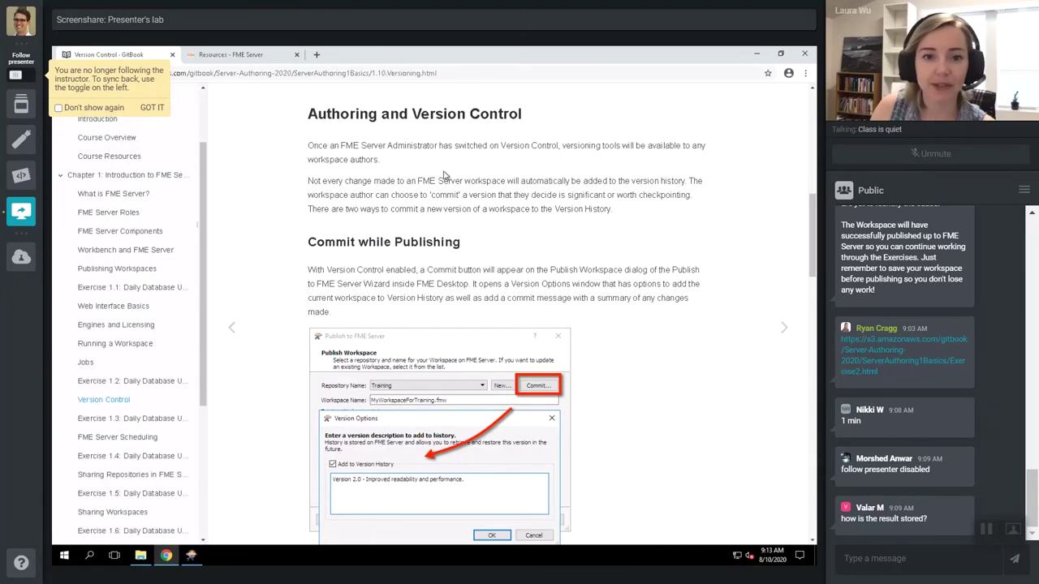
Highlight the mention of versioning tools and read the Commit while Publishing and Commit after Publishing sections.
{"action": "left_click_drag", "start_coordinate": [562, 146], "coordinate": [615, 146]}
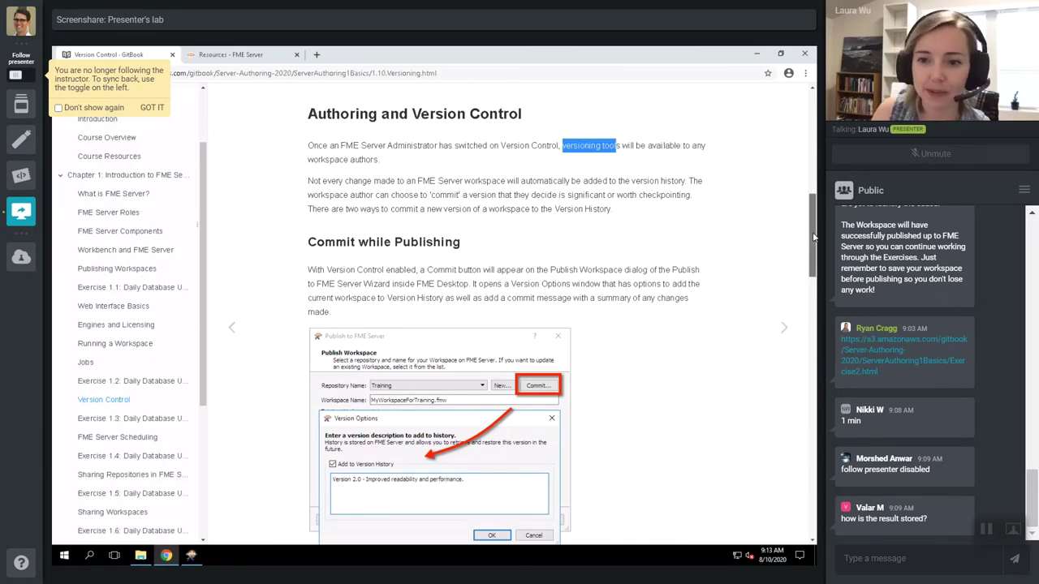
{"action": "left_click_drag", "start_coordinate": [814, 237], "coordinate": [815, 256]}
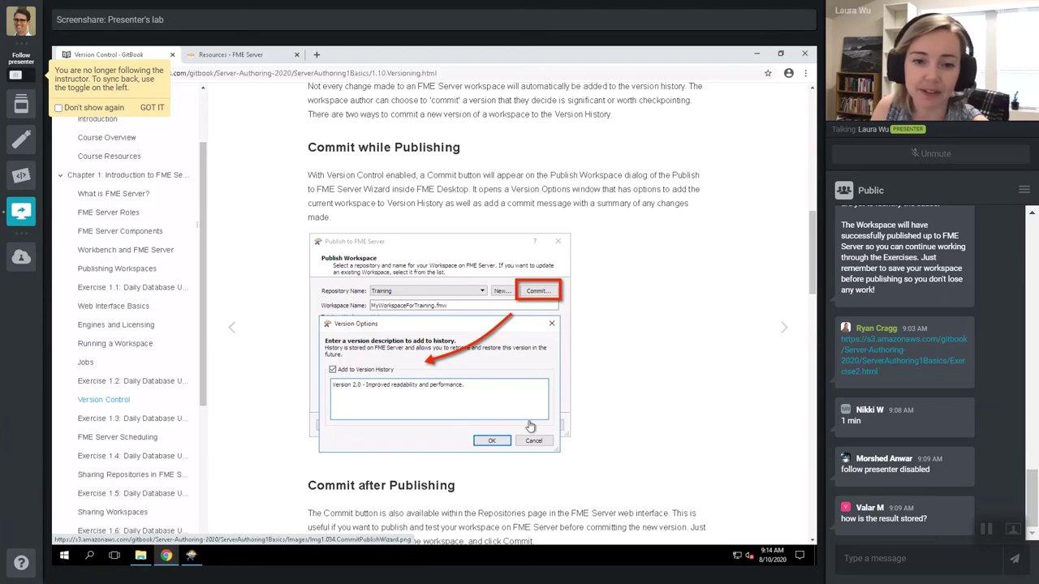
{"action": "scroll", "coordinate": [812, 294], "scroll_direction": "down", "scroll_amount": 1}
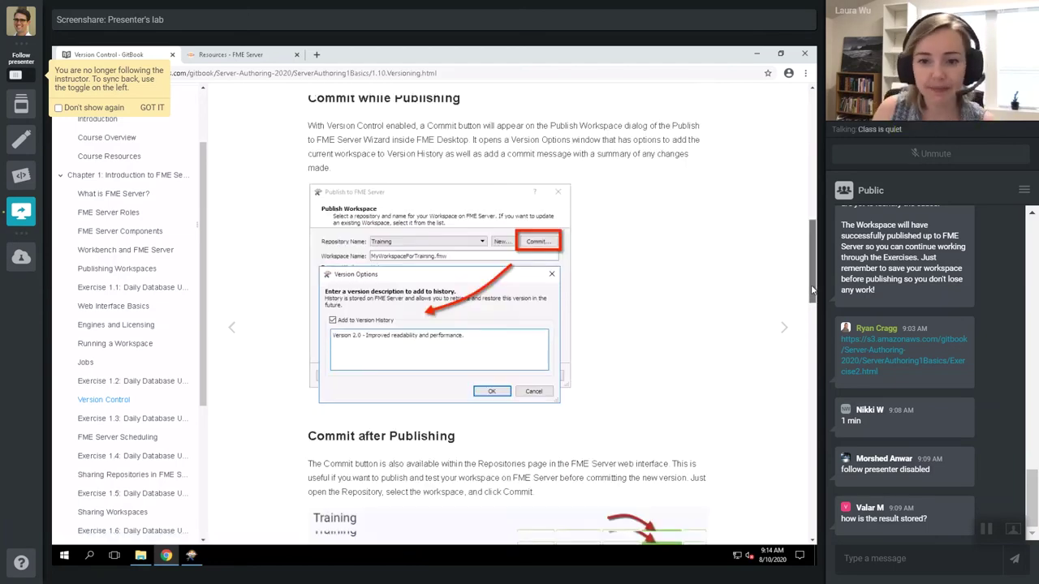
{"action": "left_click_drag", "start_coordinate": [812, 294], "coordinate": [811, 336]}
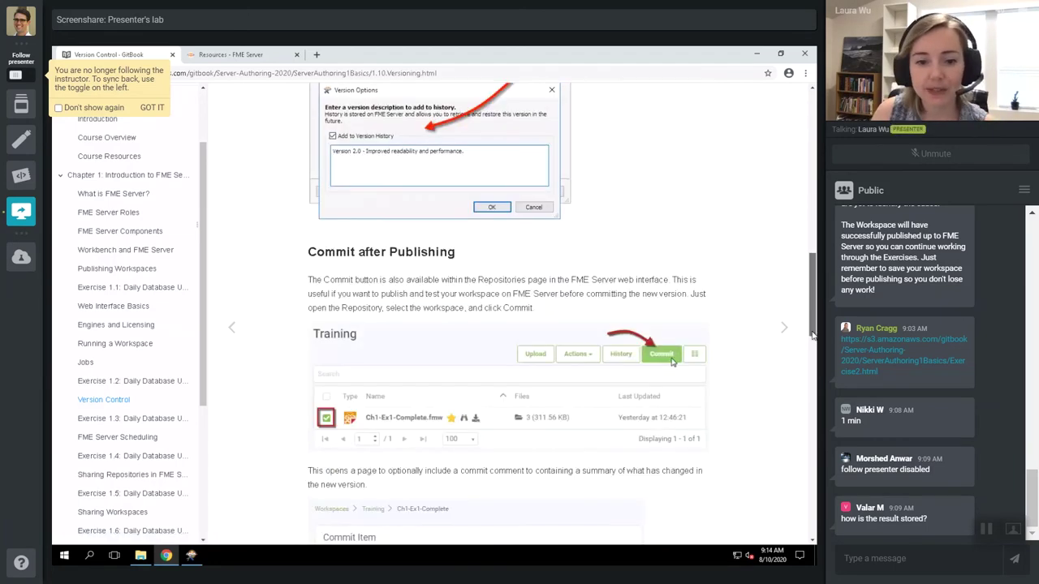
{"action": "scroll", "coordinate": [811, 336], "scroll_direction": "down", "scroll_amount": 2}
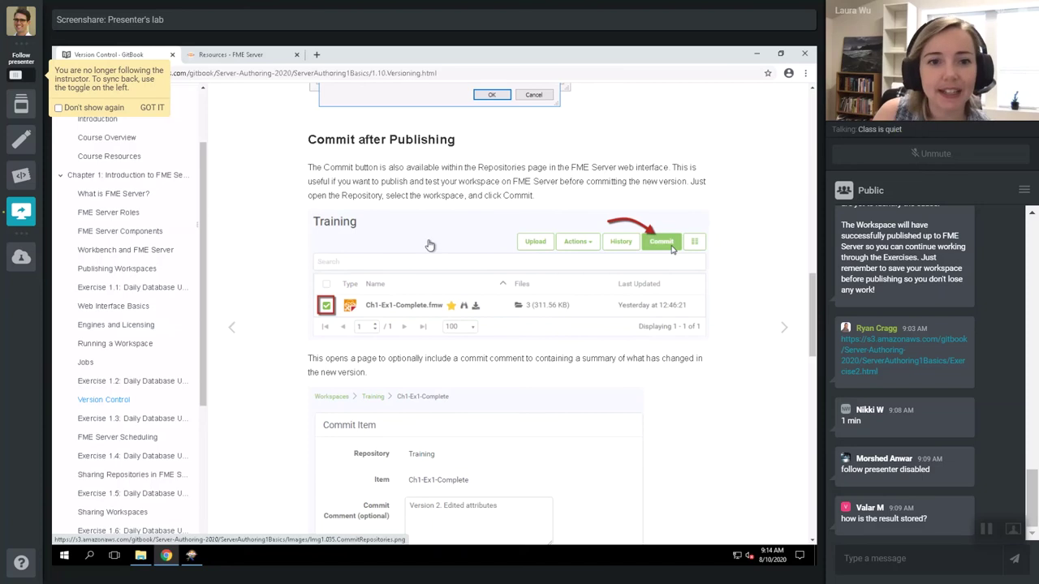
Switch back to FME Server, open the Training repository from workspace management and select Basics-Ex1-Complete.fmw.
{"action": "left_click", "coordinate": [225, 55]}
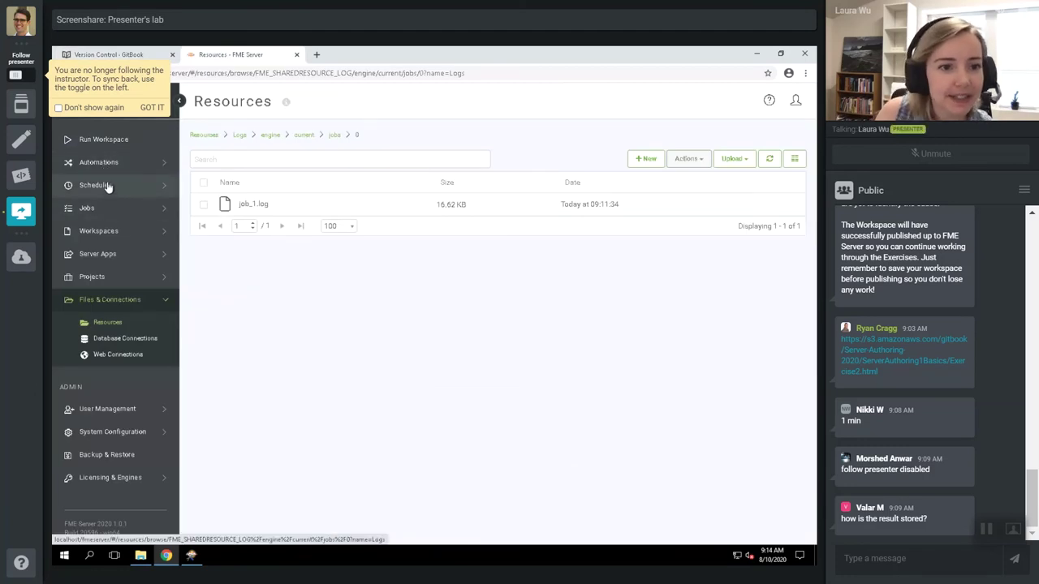
{"action": "left_click", "coordinate": [122, 233]}
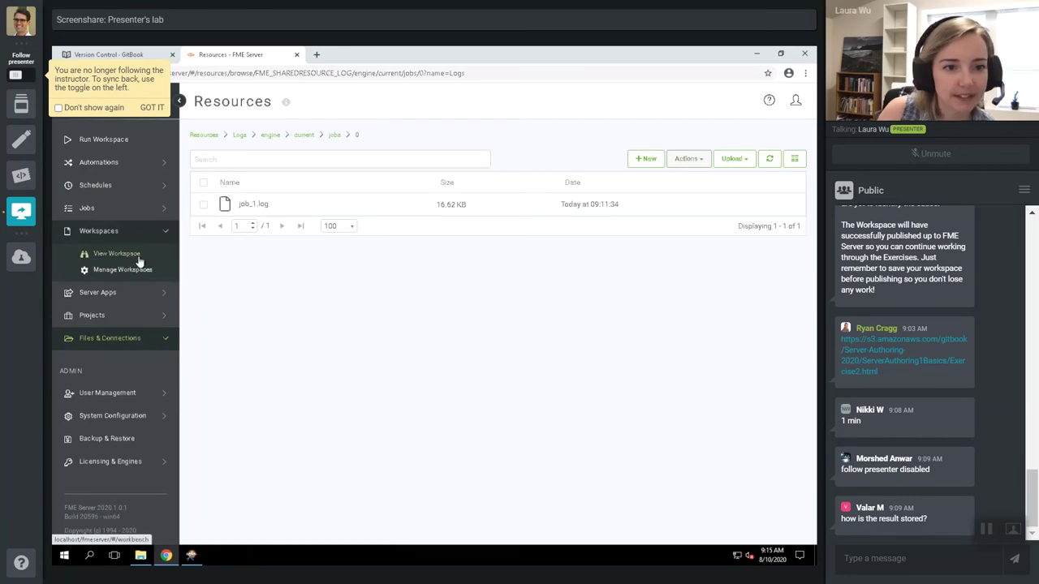
{"action": "left_click", "coordinate": [139, 271]}
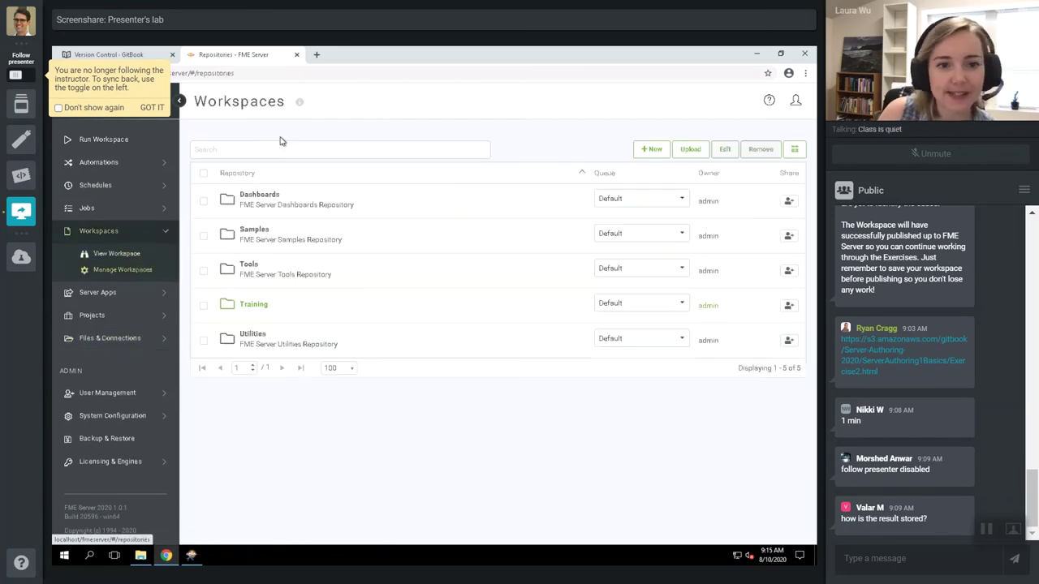
{"action": "left_click", "coordinate": [243, 313]}
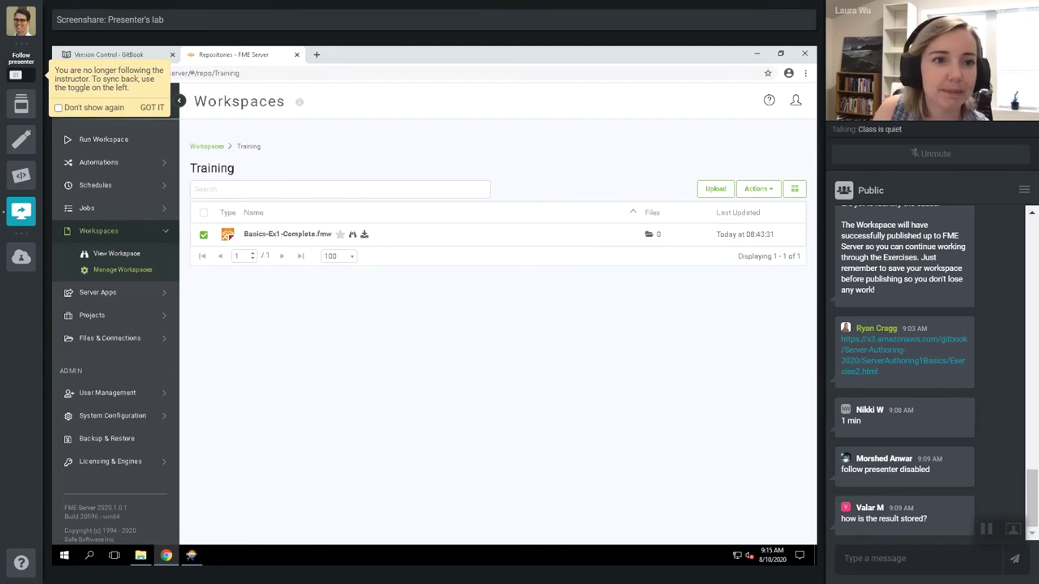
Return to the manual and read the commit comment, View Version History and Restore a Previous Version sections.
{"action": "key", "text": "ctrl+shift+Tab"}
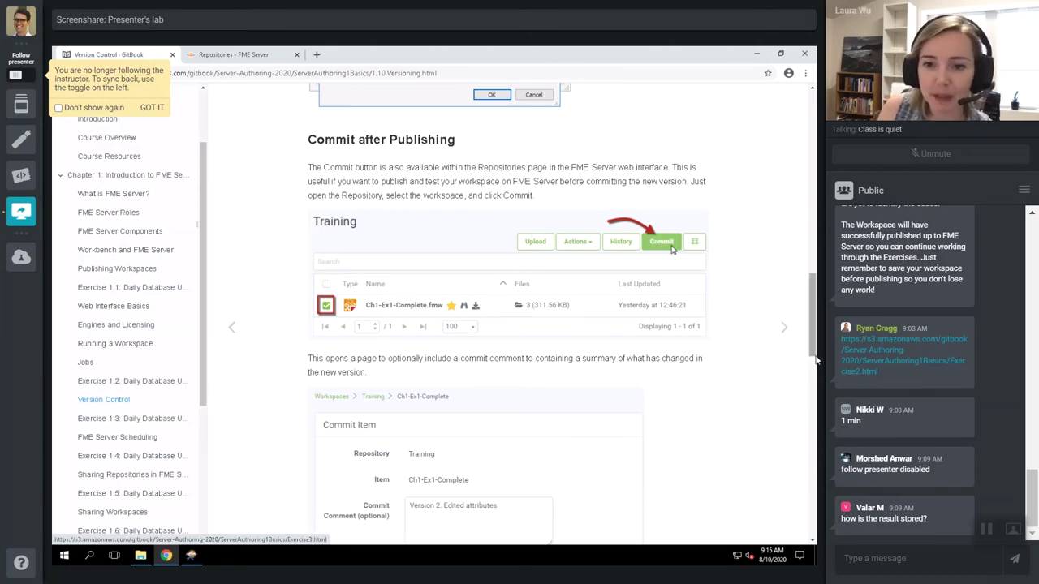
{"action": "left_click_drag", "start_coordinate": [814, 319], "coordinate": [812, 343]}
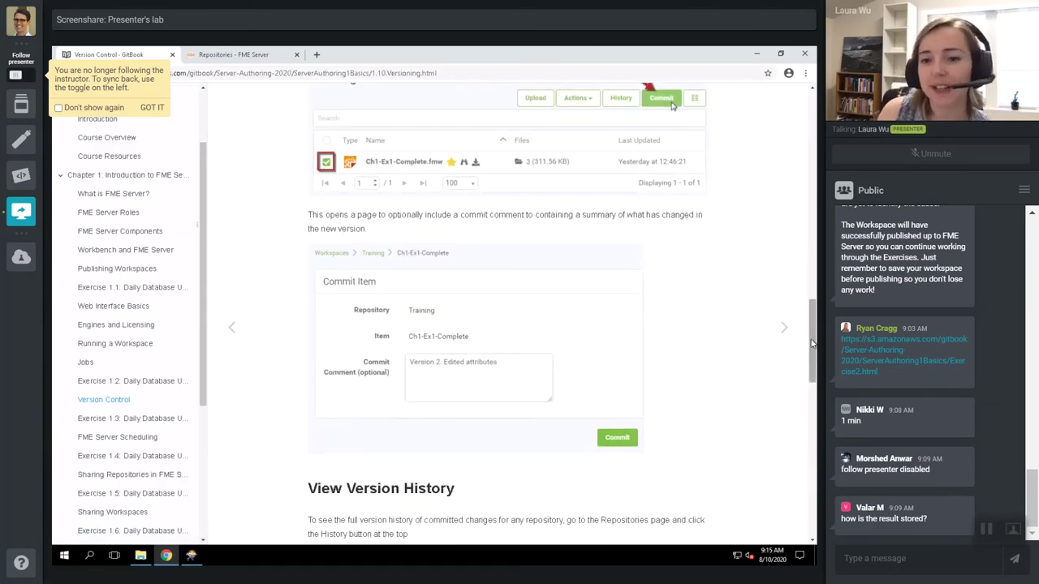
{"action": "left_click_drag", "start_coordinate": [812, 343], "coordinate": [812, 416]}
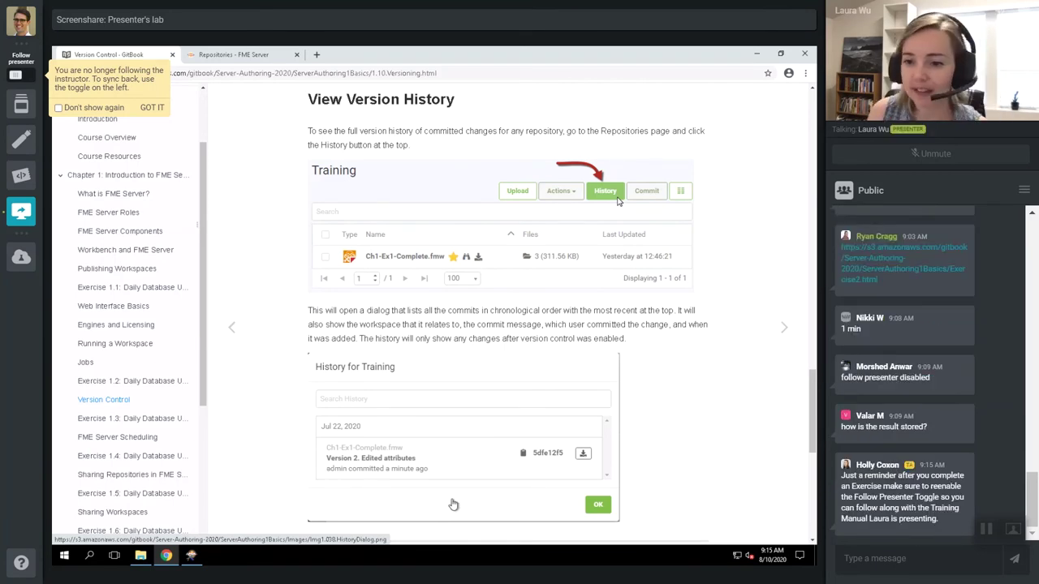
{"action": "scroll", "coordinate": [532, 513], "scroll_direction": "down", "scroll_amount": 5}
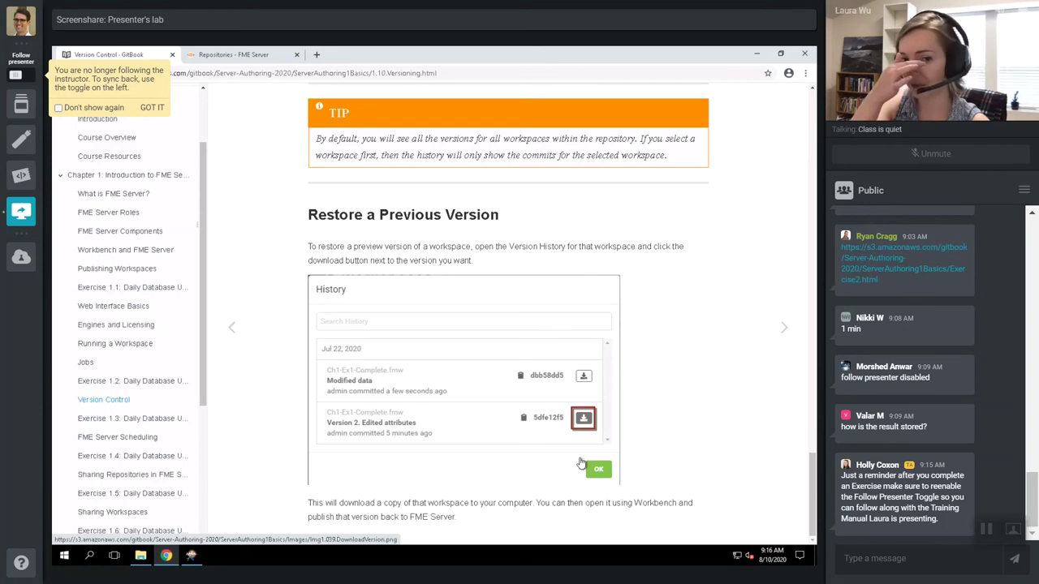
Open the Exercise 1.3 page in the manual and read from its overview to the Check Version History section.
{"action": "left_click", "coordinate": [782, 331]}
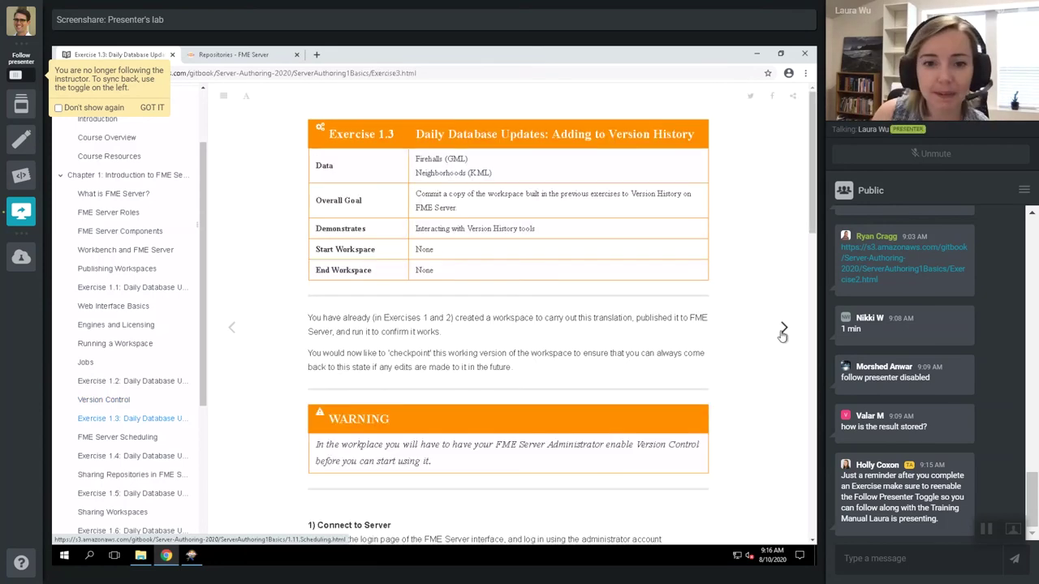
{"action": "left_click_drag", "start_coordinate": [813, 193], "coordinate": [817, 227]}
{"action": "scroll", "coordinate": [818, 227], "scroll_direction": "down", "scroll_amount": 1}
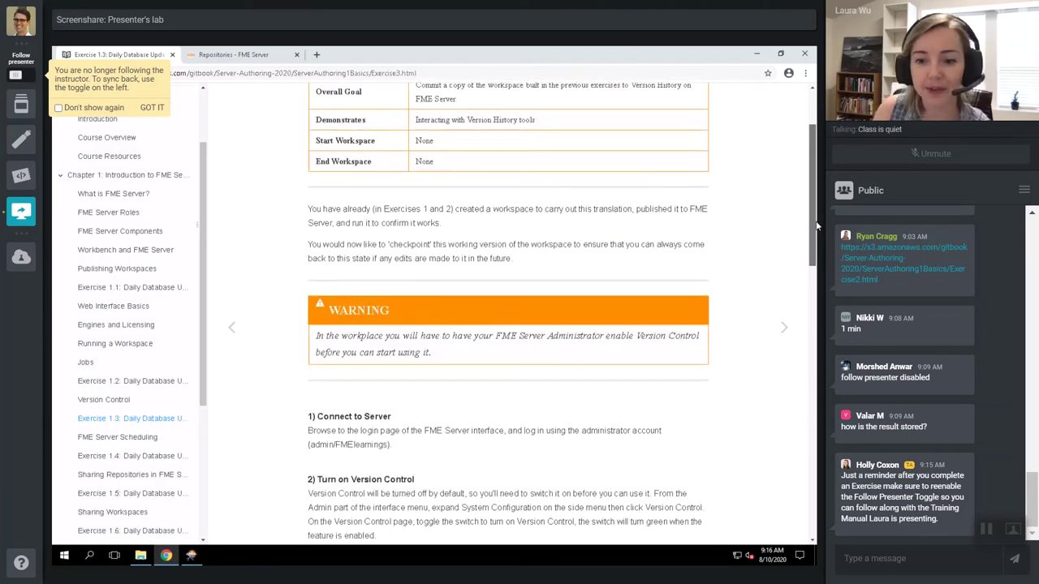
{"action": "scroll", "coordinate": [817, 226], "scroll_direction": "down", "scroll_amount": 1}
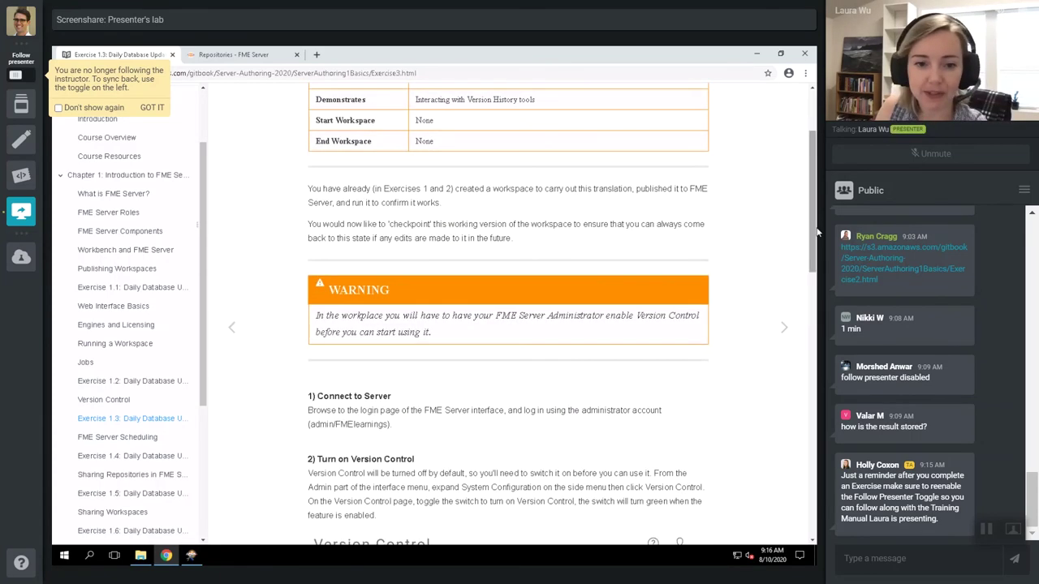
{"action": "left_click_drag", "start_coordinate": [811, 198], "coordinate": [816, 386]}
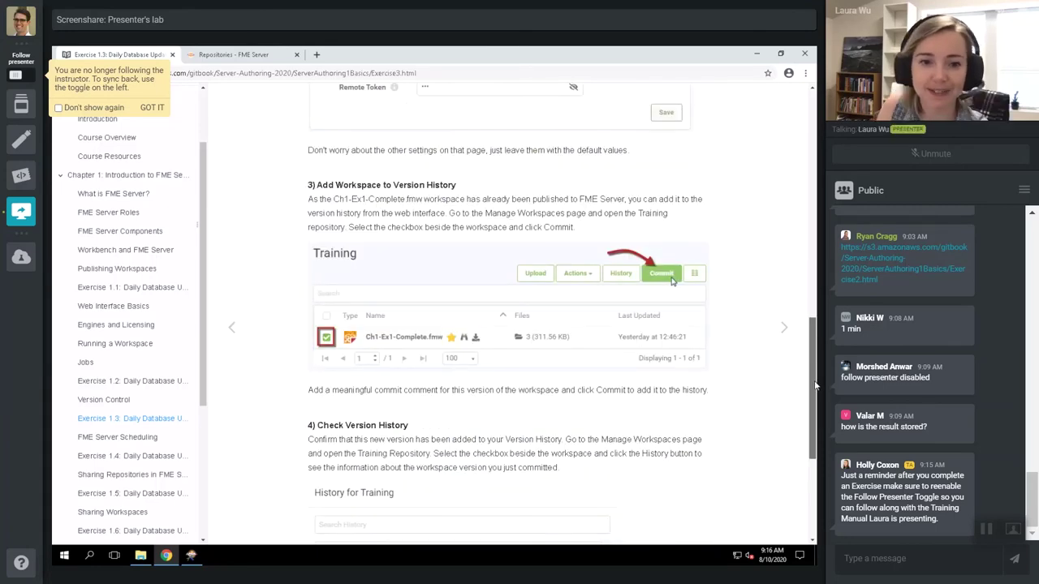
{"action": "left_click_drag", "start_coordinate": [816, 386], "coordinate": [815, 391]}
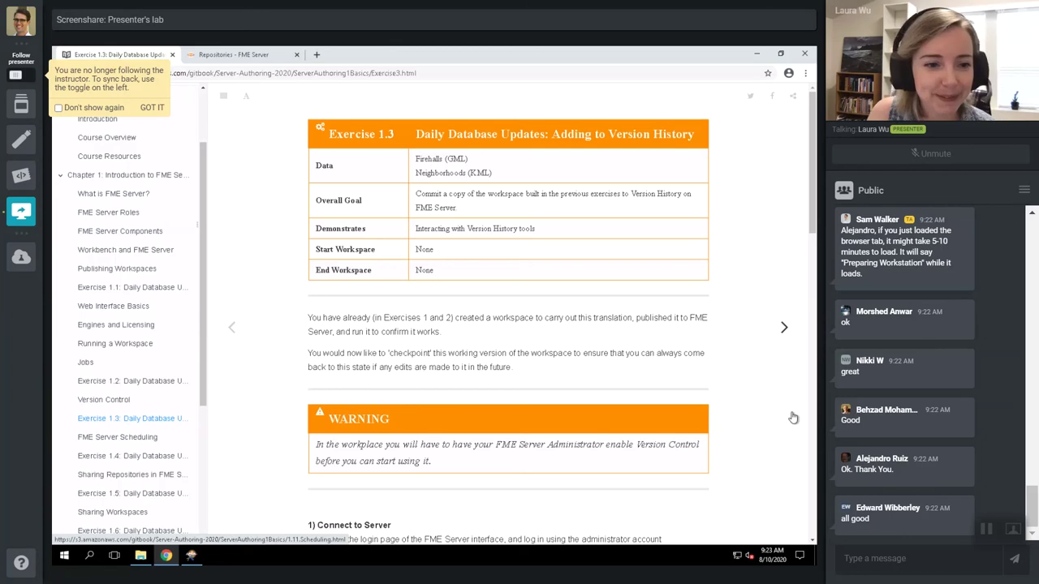
Open the FME Server Scheduling page and read Managing Scheduled Tasks, the scheduling tip and the note on Show Automations.
{"action": "left_click", "coordinate": [121, 437]}
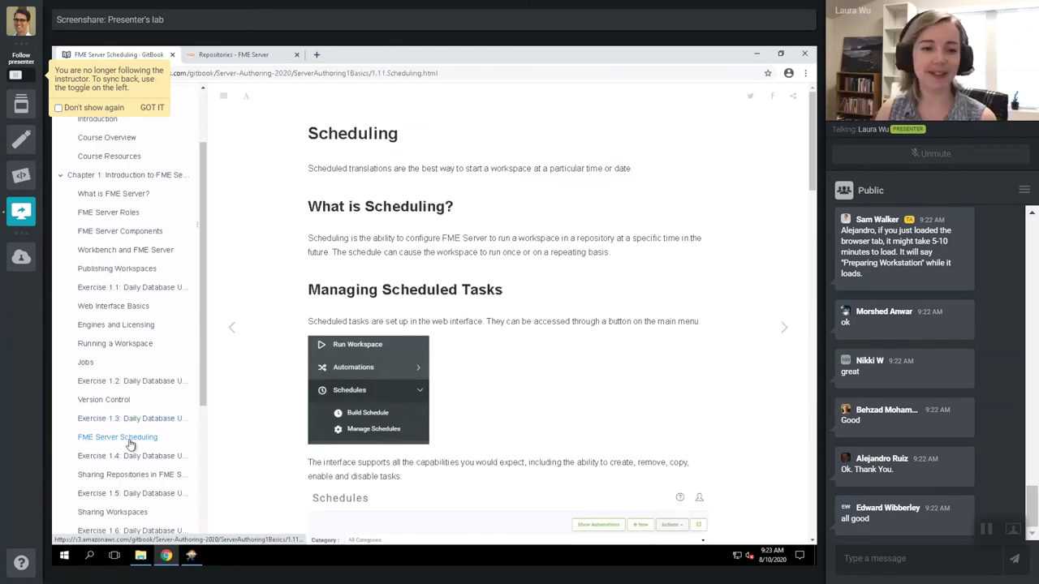
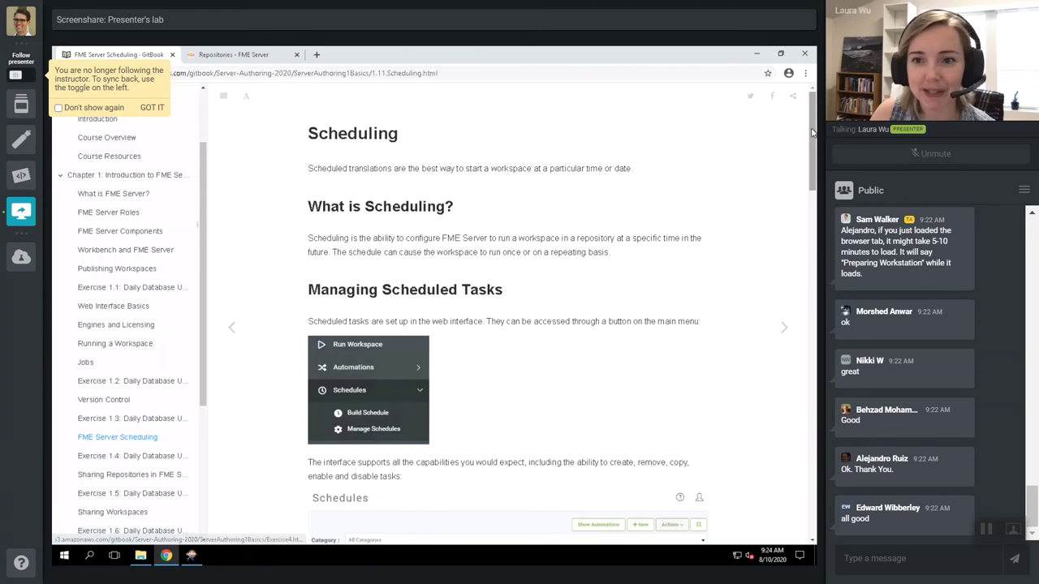
{"action": "scroll", "coordinate": [368, 323], "scroll_direction": "down", "scroll_amount": 1}
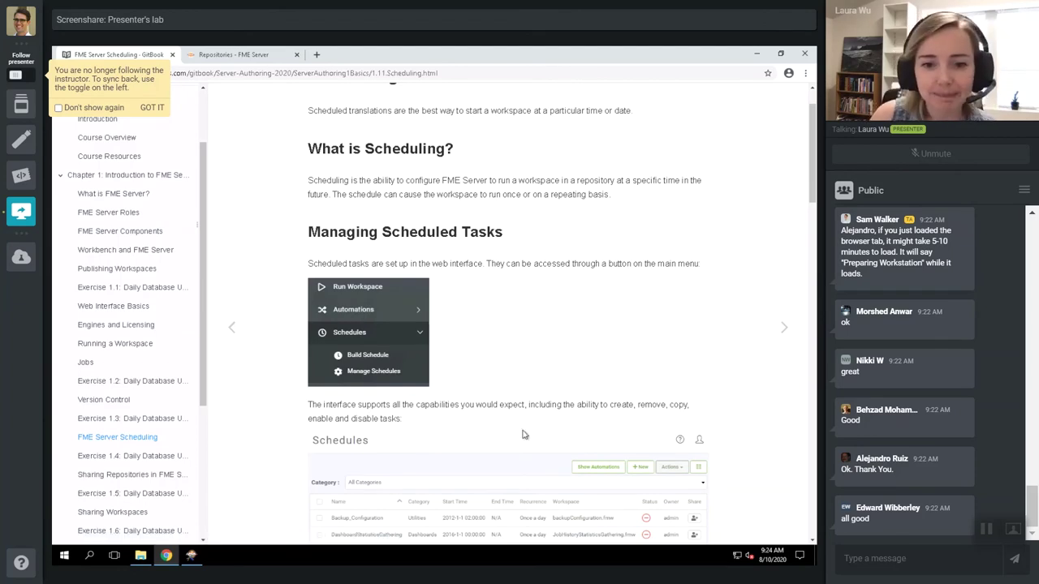
{"action": "scroll", "coordinate": [519, 433], "scroll_direction": "down", "scroll_amount": 1}
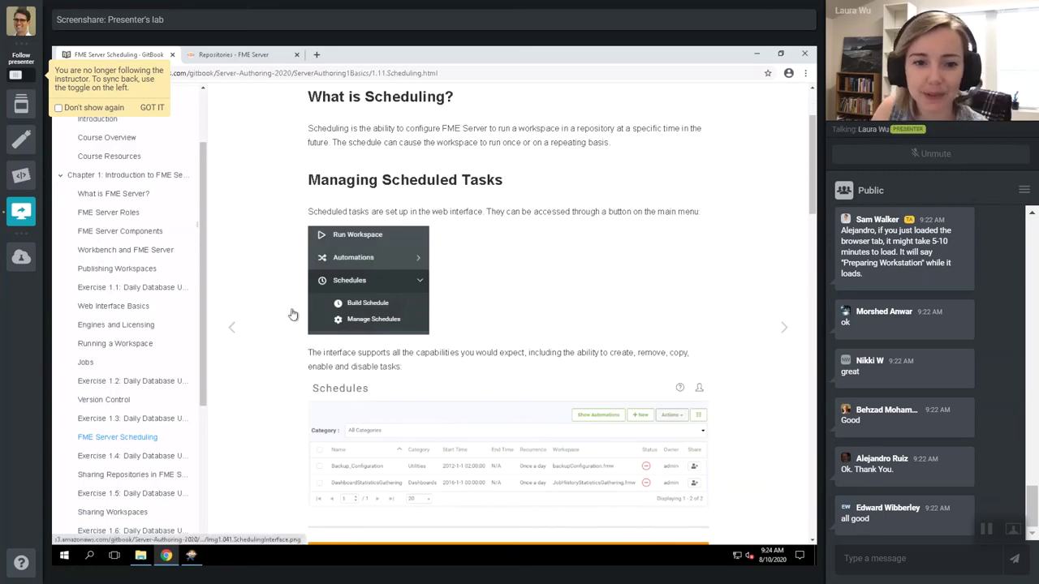
{"action": "scroll", "coordinate": [436, 501], "scroll_direction": "down", "scroll_amount": 1}
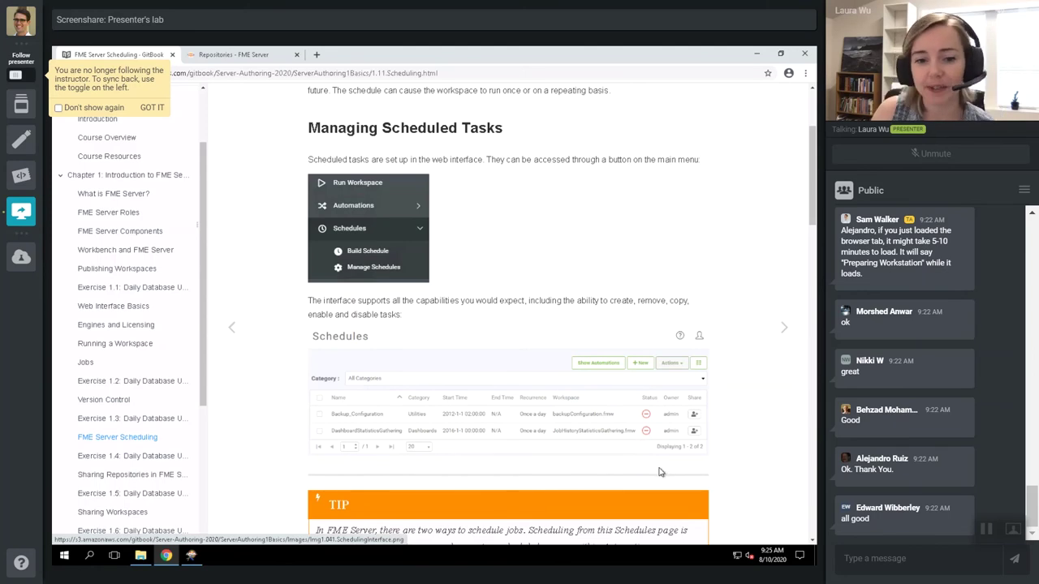
{"action": "scroll", "coordinate": [681, 428], "scroll_direction": "down", "scroll_amount": 1}
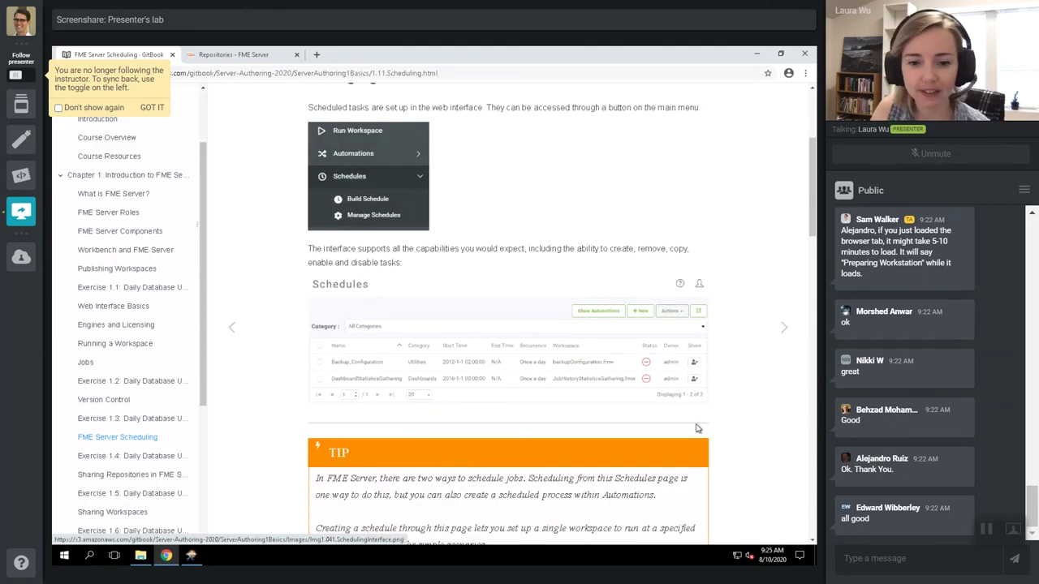
{"action": "scroll", "coordinate": [690, 434], "scroll_direction": "down", "scroll_amount": 5}
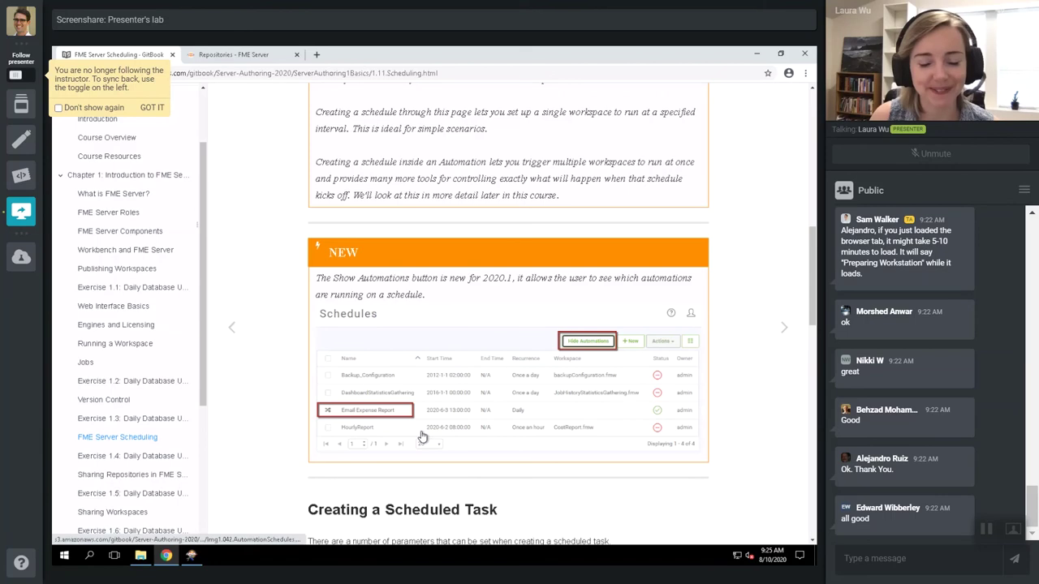
Read the Creating a Scheduled Task section and examine its example schedule form.
{"action": "scroll", "coordinate": [535, 464], "scroll_direction": "down", "scroll_amount": 2}
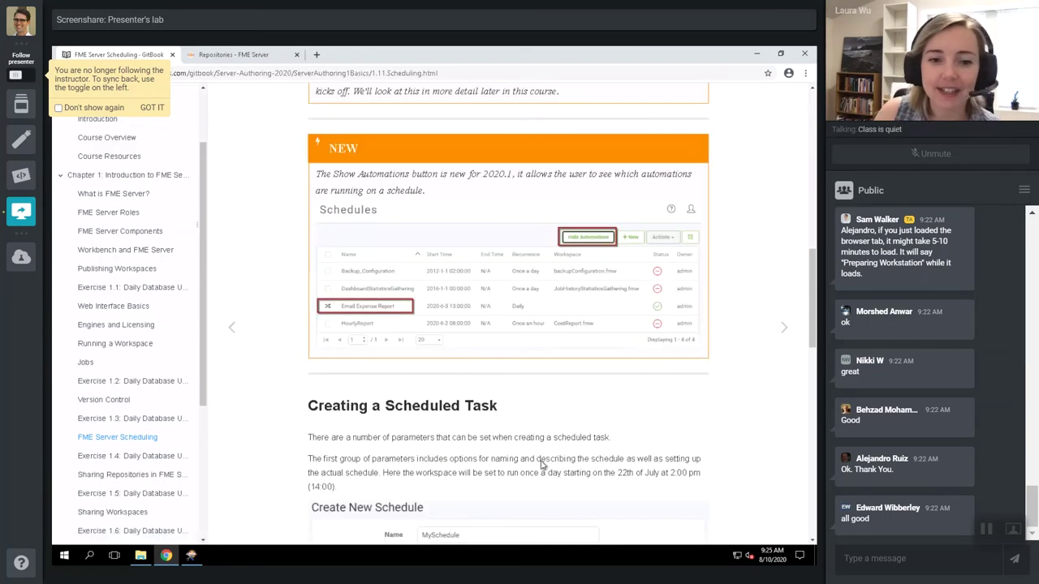
{"action": "scroll", "coordinate": [543, 464], "scroll_direction": "down", "scroll_amount": 3}
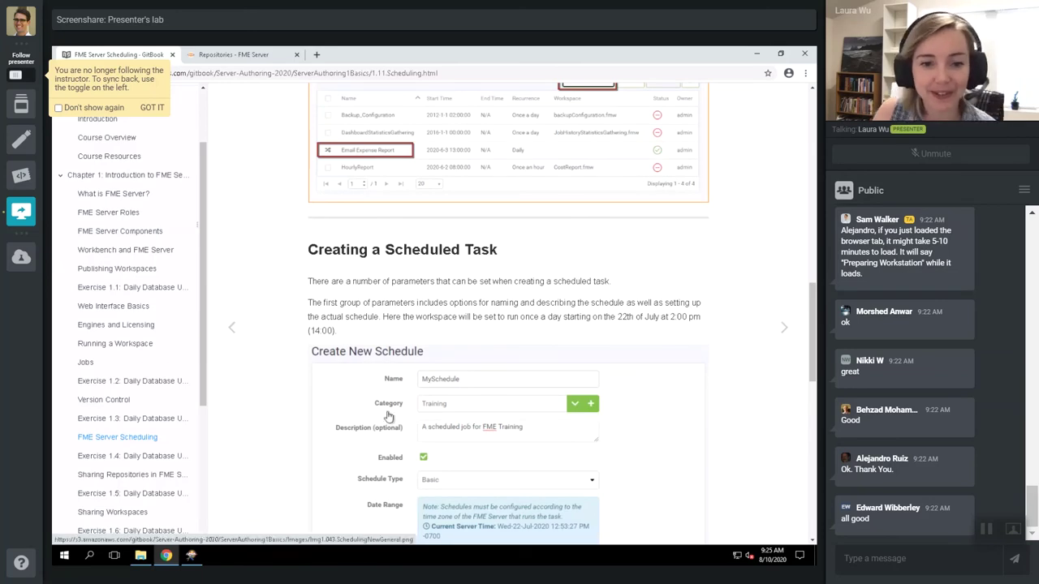
{"action": "scroll", "coordinate": [464, 485], "scroll_direction": "down", "scroll_amount": 1}
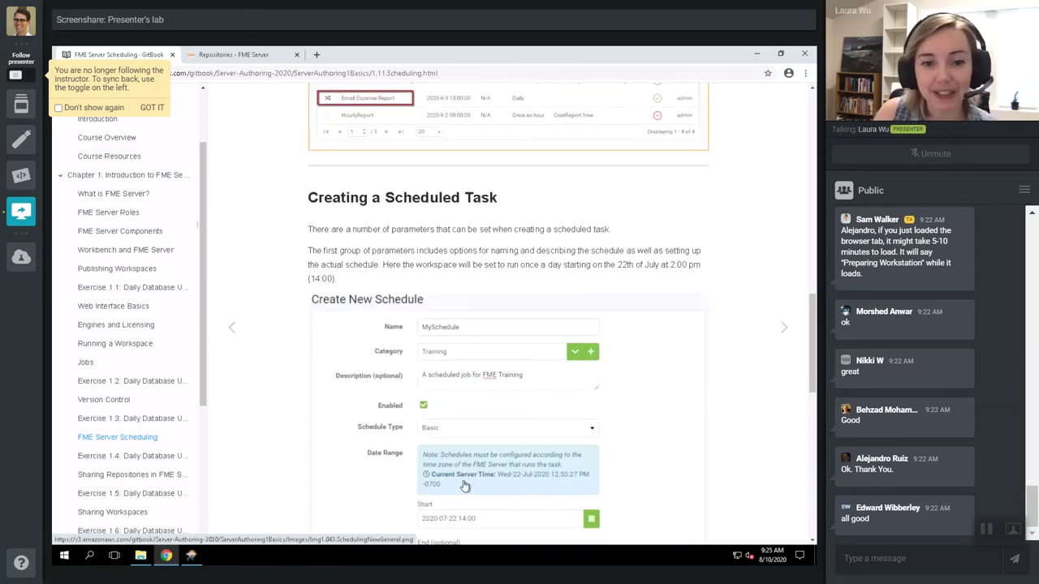
{"action": "scroll", "coordinate": [464, 485], "scroll_direction": "down", "scroll_amount": 1}
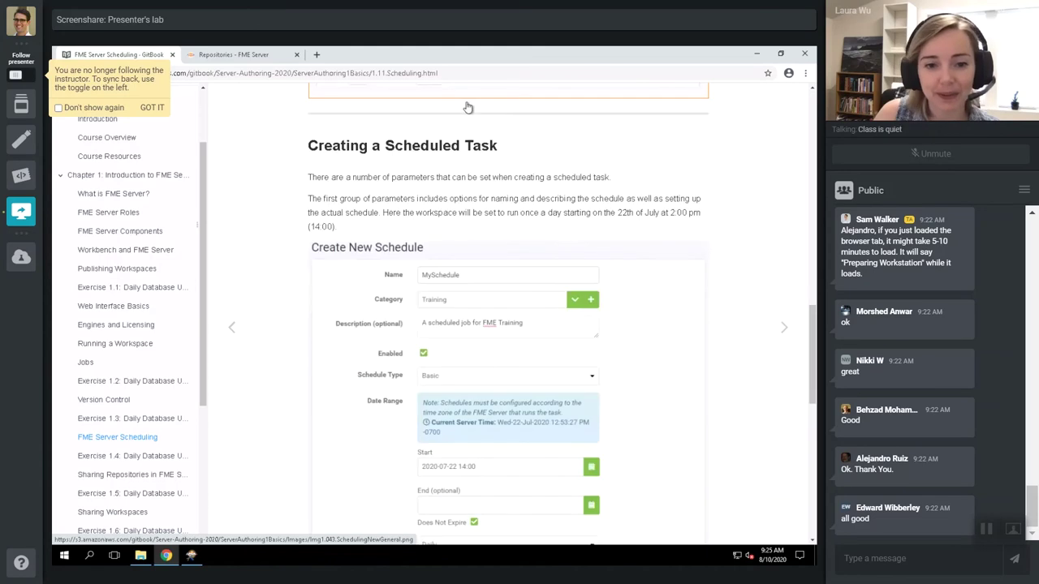
Switch back to FME Server, start building a new schedule and view the available categories without choosing one.
{"action": "left_click", "coordinate": [233, 55]}
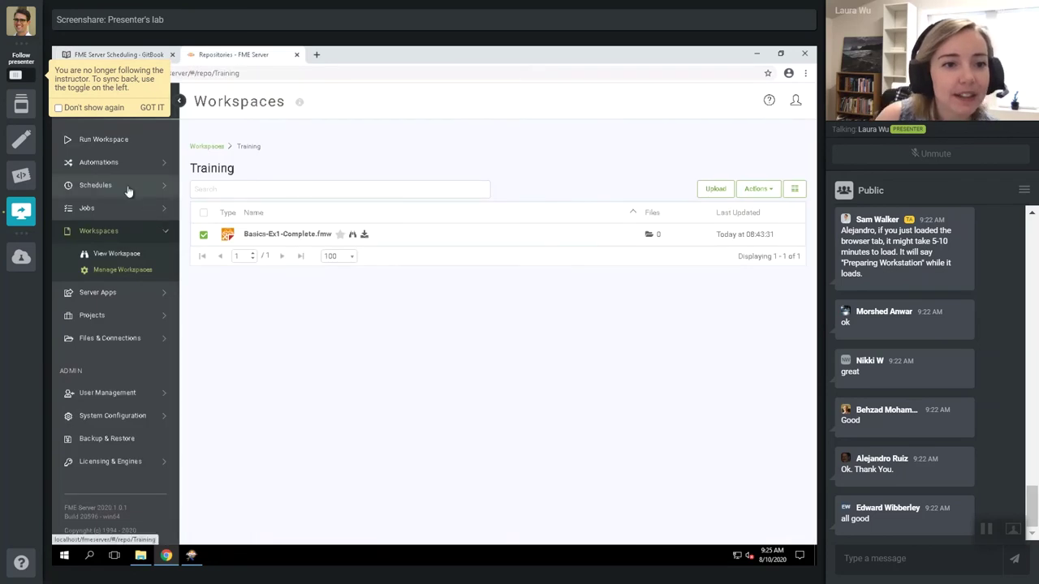
{"action": "left_click", "coordinate": [127, 187]}
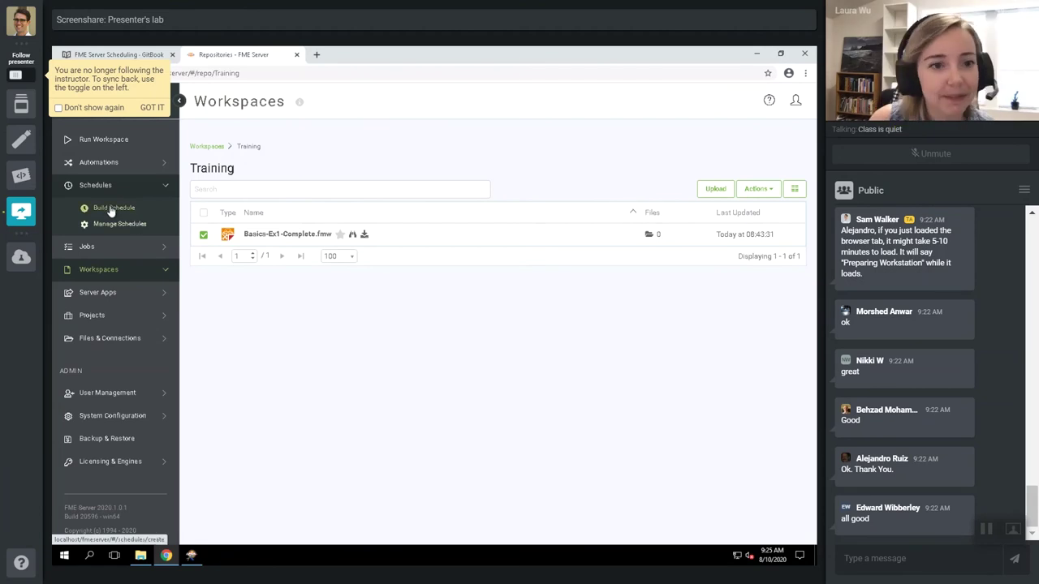
{"action": "left_click", "coordinate": [111, 211]}
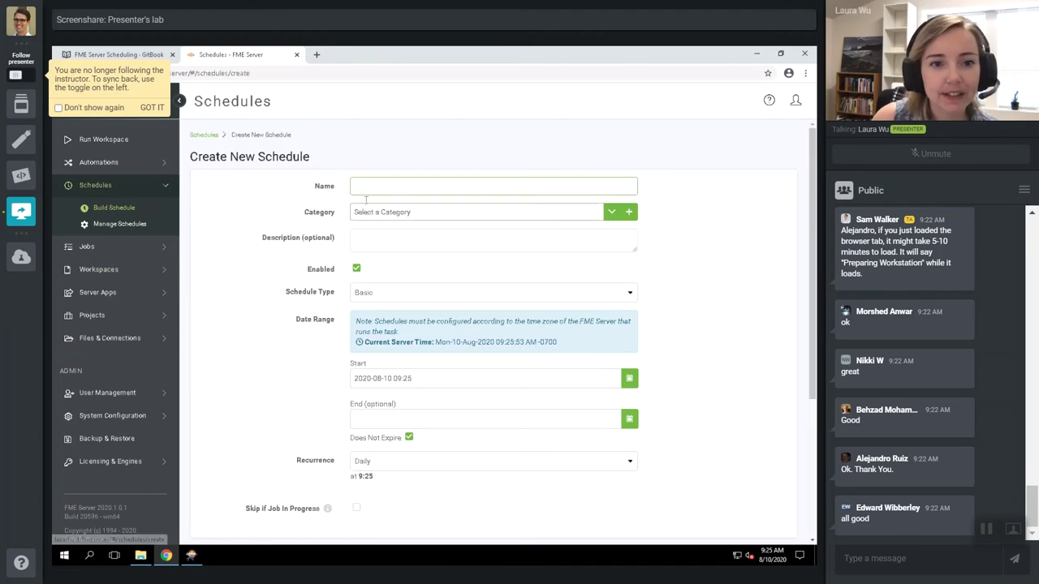
{"action": "left_click", "coordinate": [612, 212]}
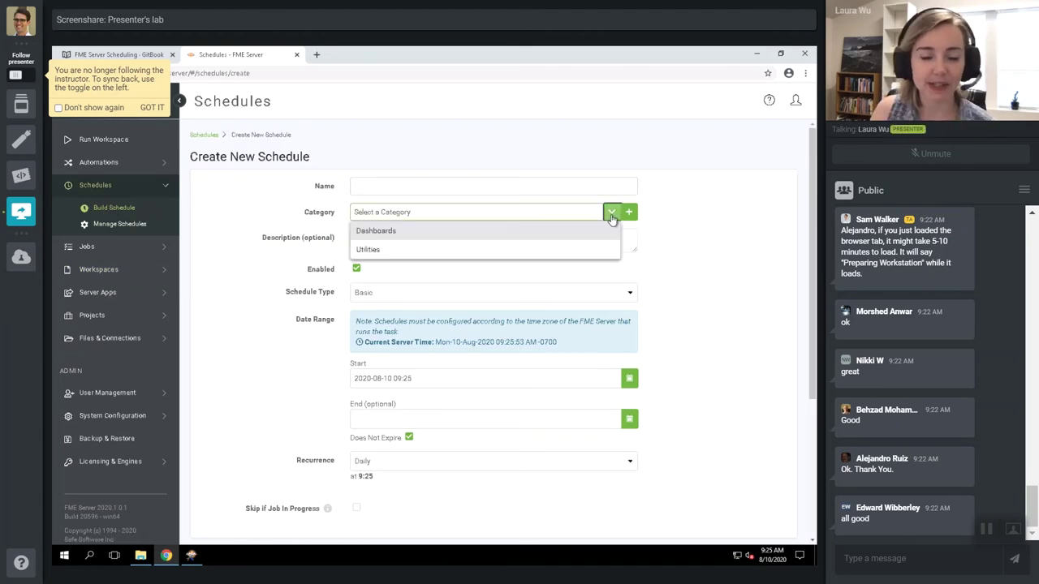
{"action": "left_click", "coordinate": [612, 213]}
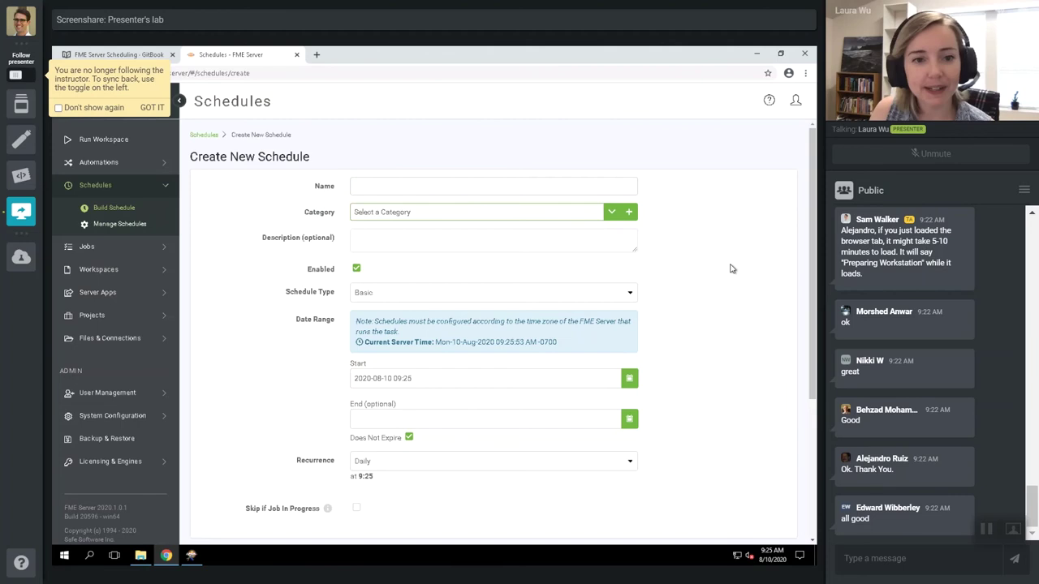
Highlight the Schedule Type setting, view its options and choose Basic for the new schedule.
{"action": "scroll", "coordinate": [730, 268], "scroll_direction": "down", "scroll_amount": 1}
{"action": "left_click", "coordinate": [491, 195]}
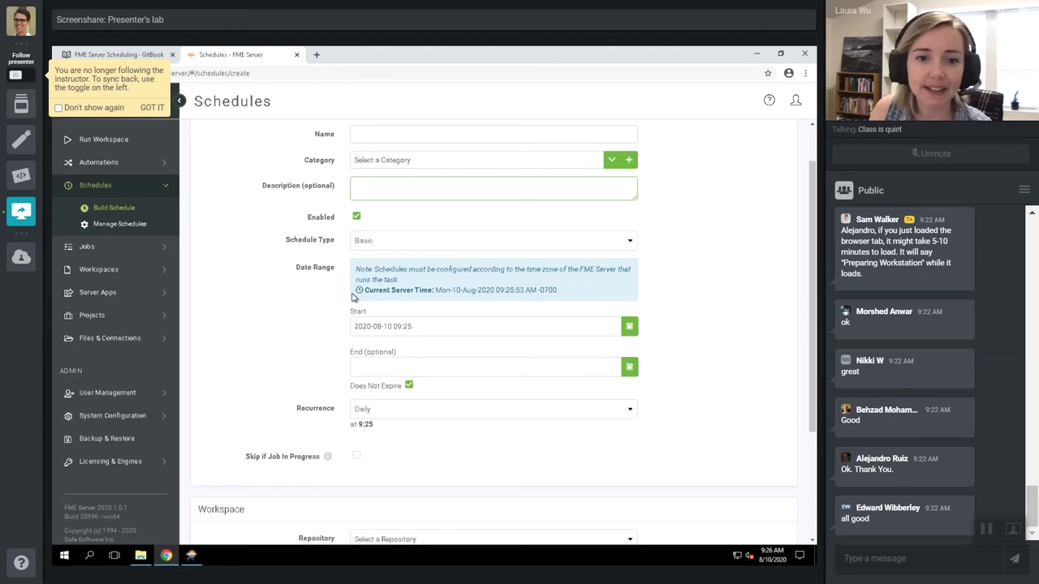
{"action": "left_click", "coordinate": [286, 245]}
{"action": "left_click_drag", "start_coordinate": [285, 243], "coordinate": [330, 241]}
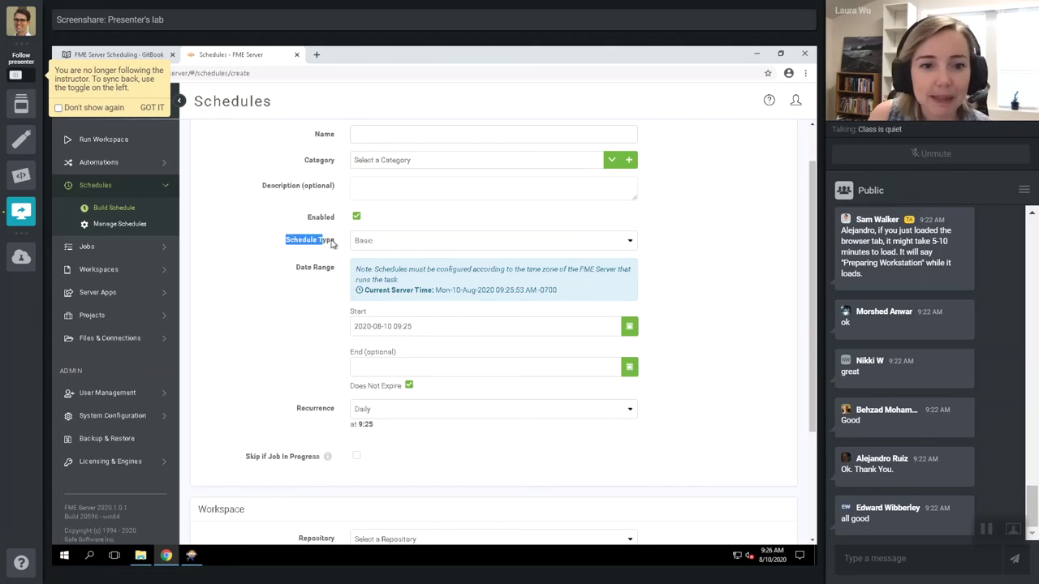
{"action": "left_click", "coordinate": [336, 246]}
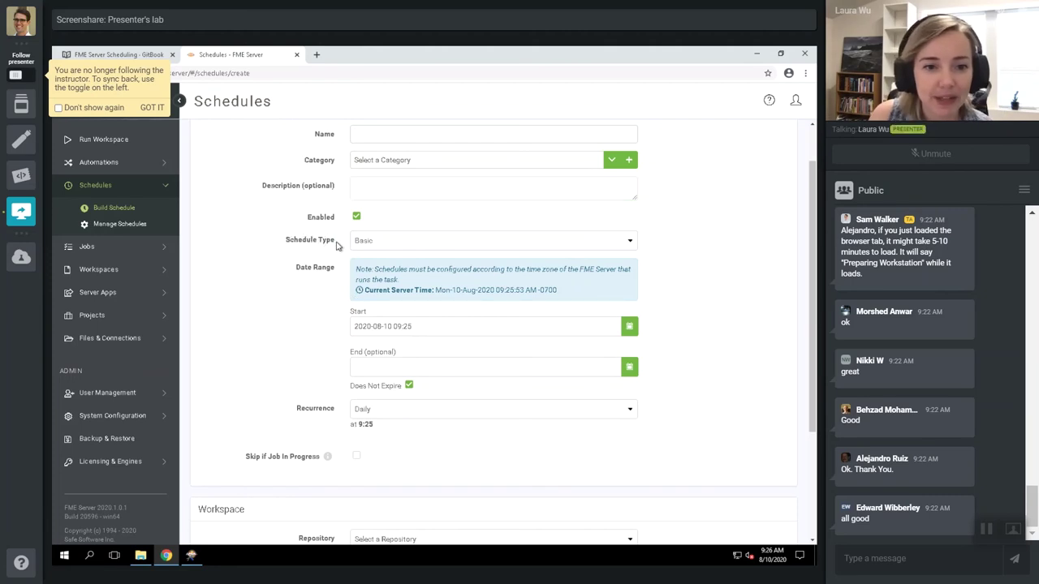
{"action": "left_click", "coordinate": [425, 244]}
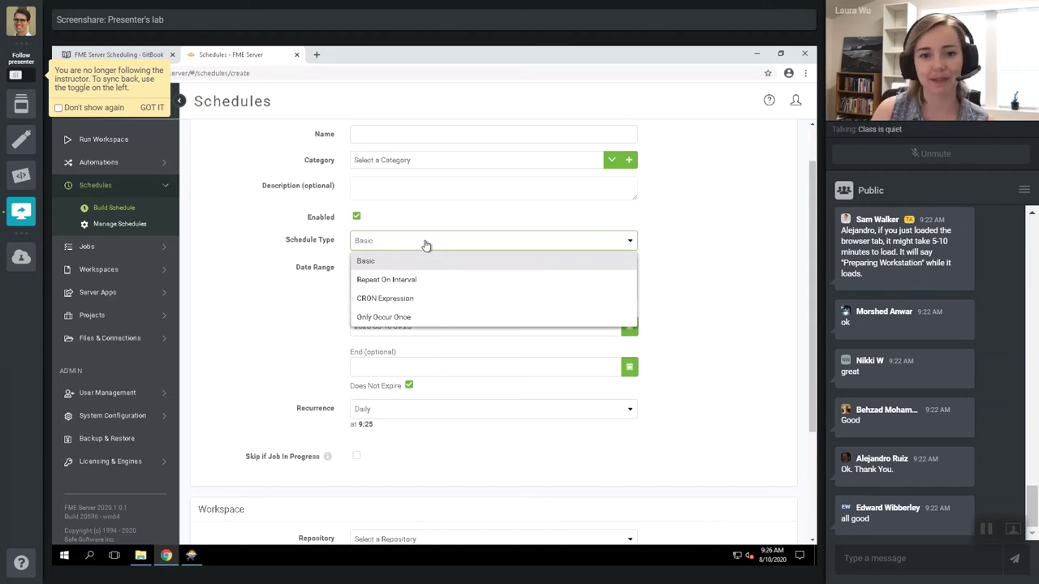
{"action": "left_click", "coordinate": [396, 262]}
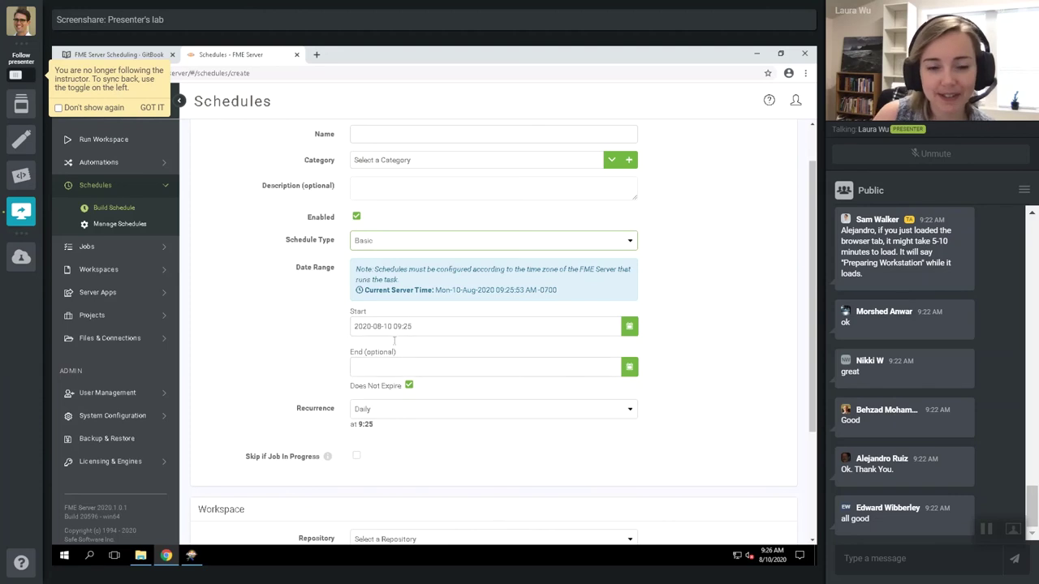
Try the recurrence options 10th day of every month and Yearly on August 10 for the schedule.
{"action": "left_click", "coordinate": [395, 412]}
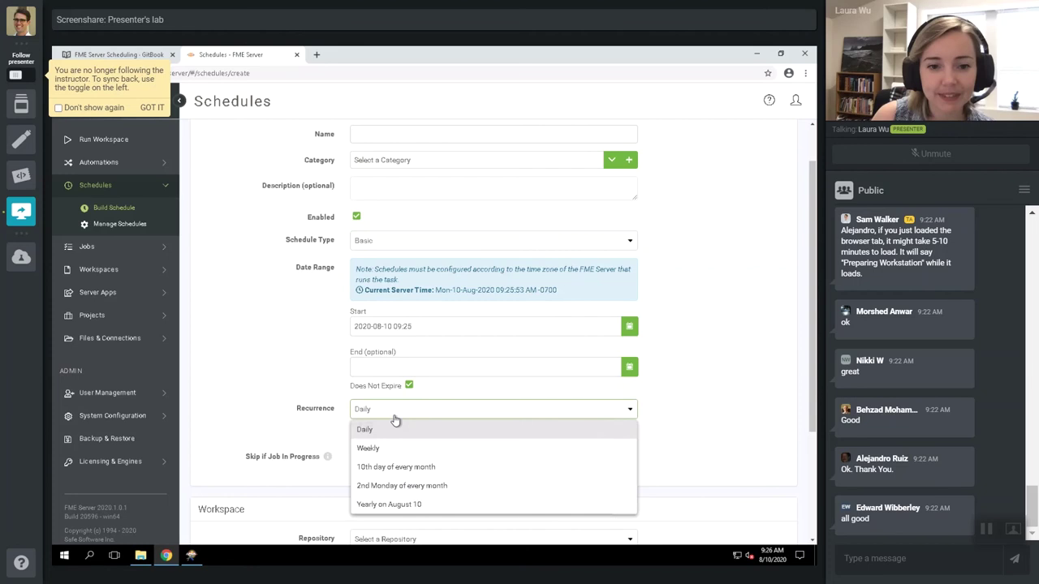
{"action": "left_click", "coordinate": [423, 469]}
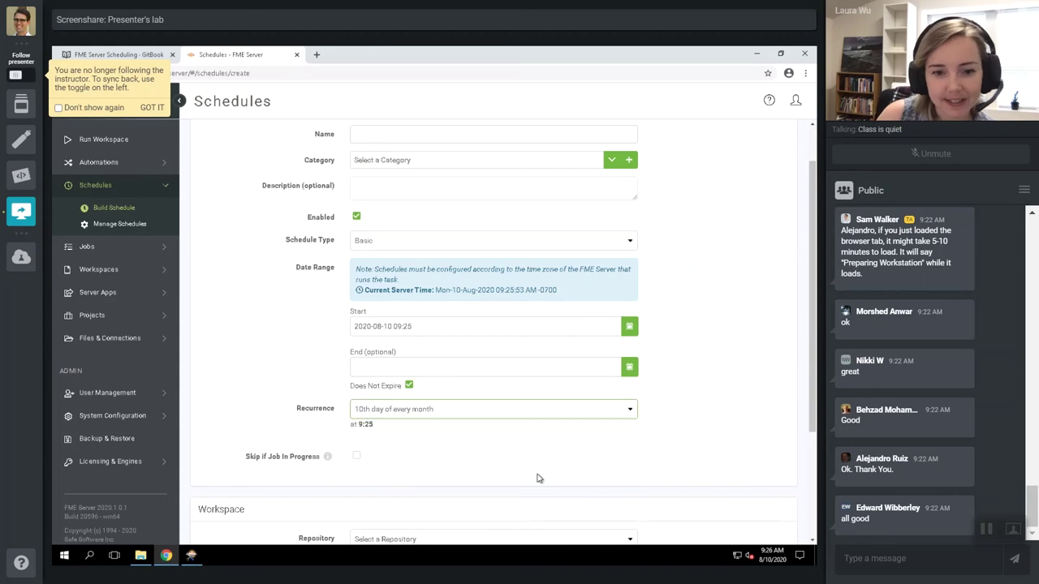
{"action": "left_click", "coordinate": [437, 413]}
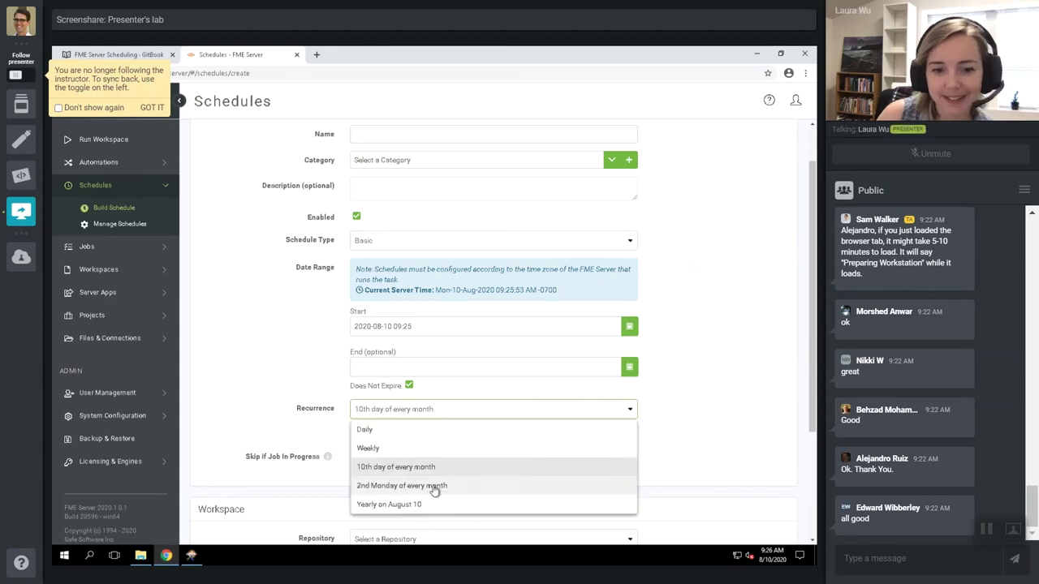
{"action": "scroll", "coordinate": [433, 503], "scroll_direction": "down", "scroll_amount": 1}
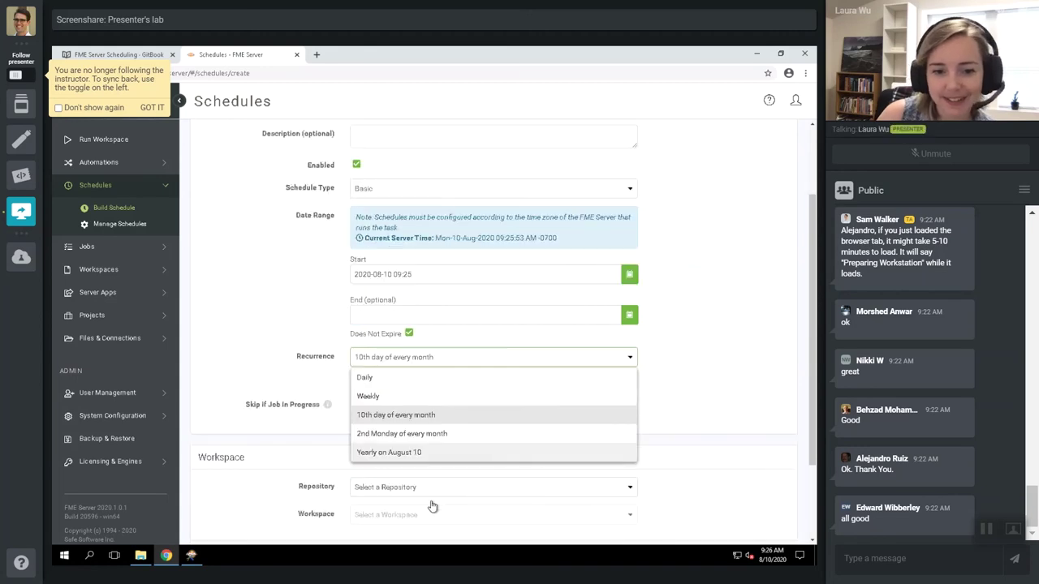
{"action": "left_click", "coordinate": [393, 453]}
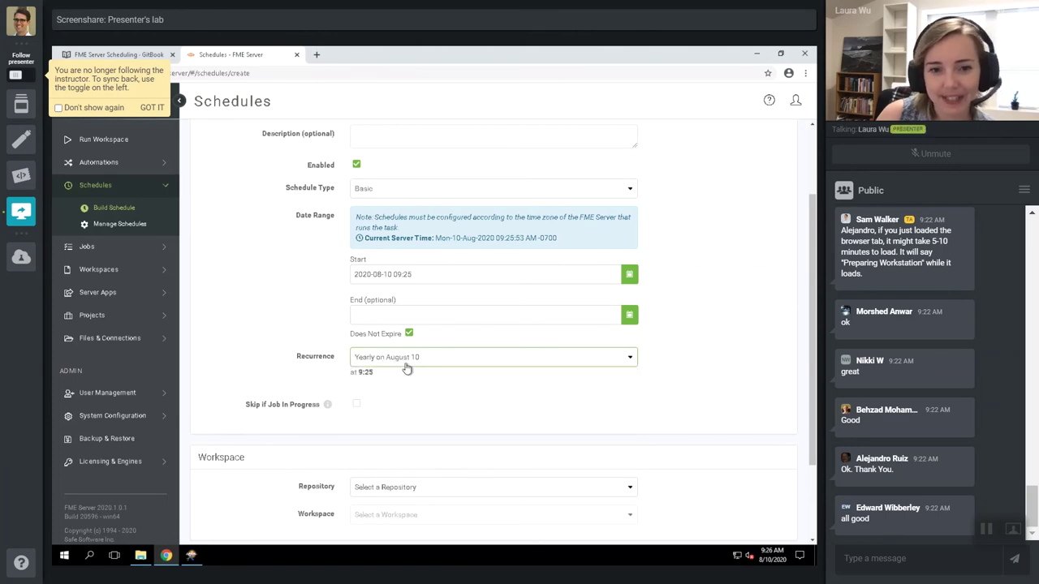
Set the new schedule's recurrence to Daily.
{"action": "left_click", "coordinate": [408, 362]}
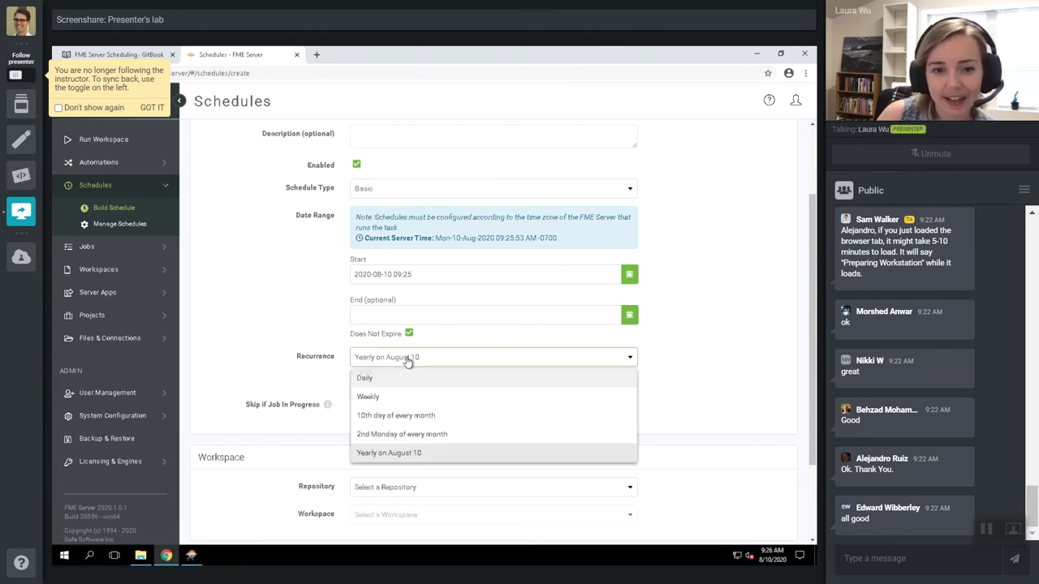
{"action": "left_click", "coordinate": [408, 362]}
{"action": "left_click", "coordinate": [407, 359]}
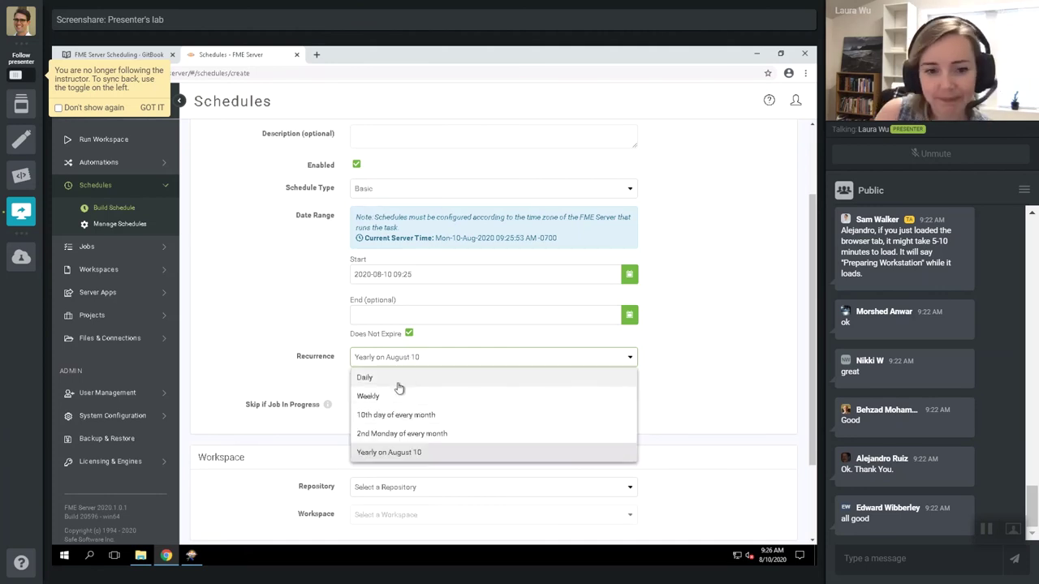
{"action": "left_click", "coordinate": [364, 378]}
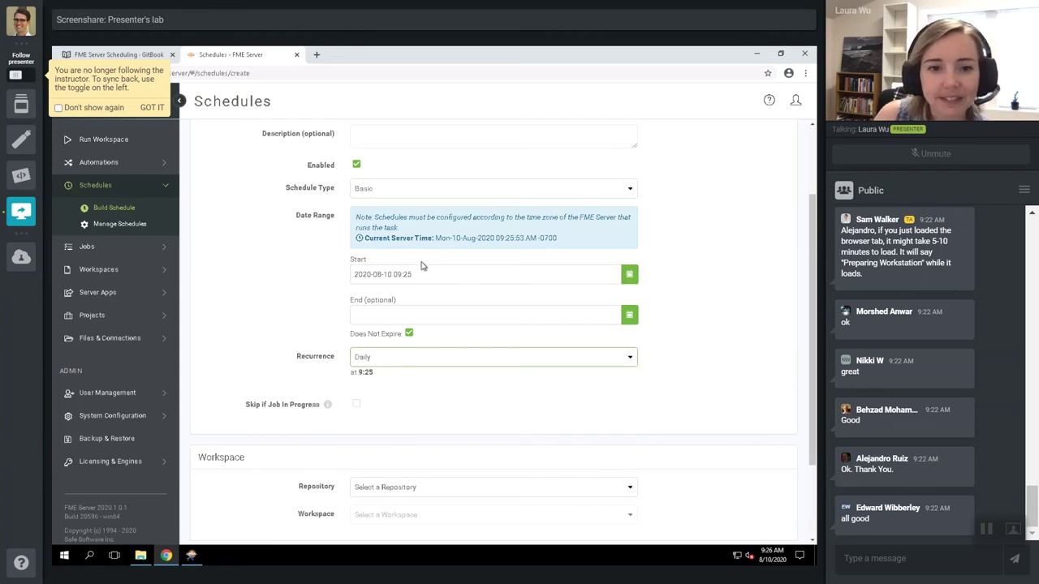
{"action": "left_click", "coordinate": [375, 189]}
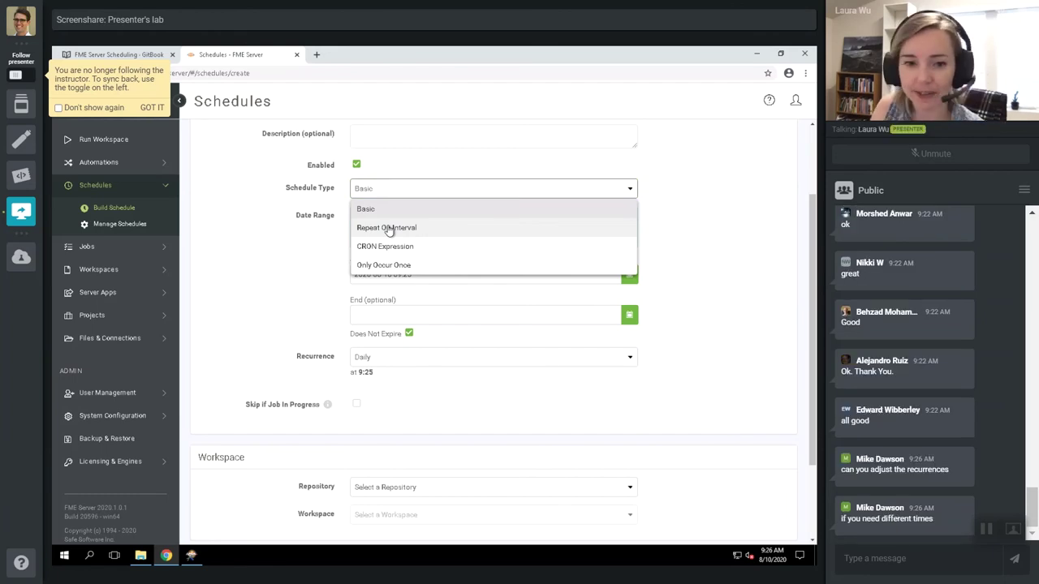
{"action": "left_click", "coordinate": [392, 229]}
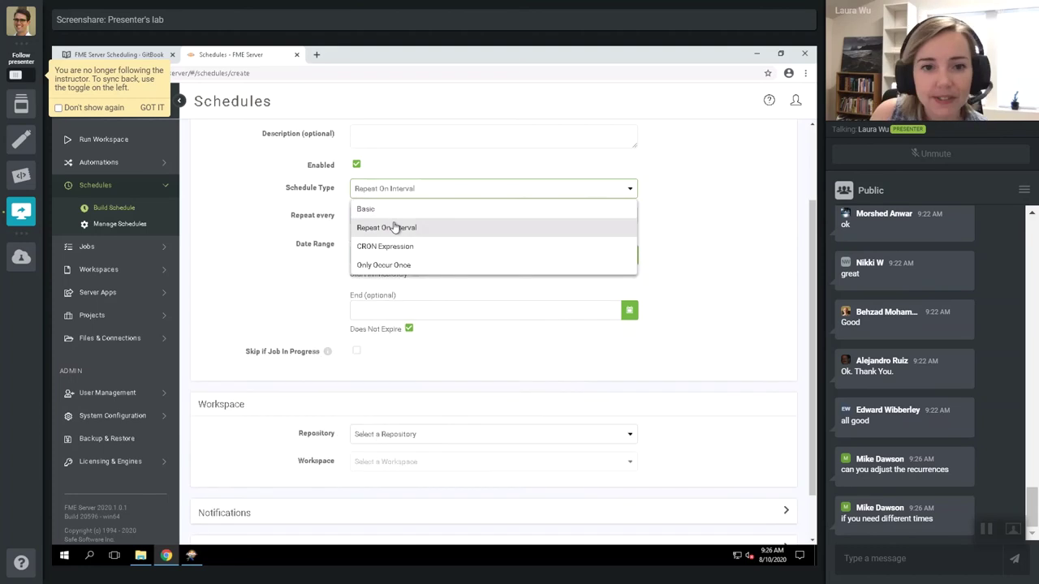
{"action": "left_click", "coordinate": [369, 208]}
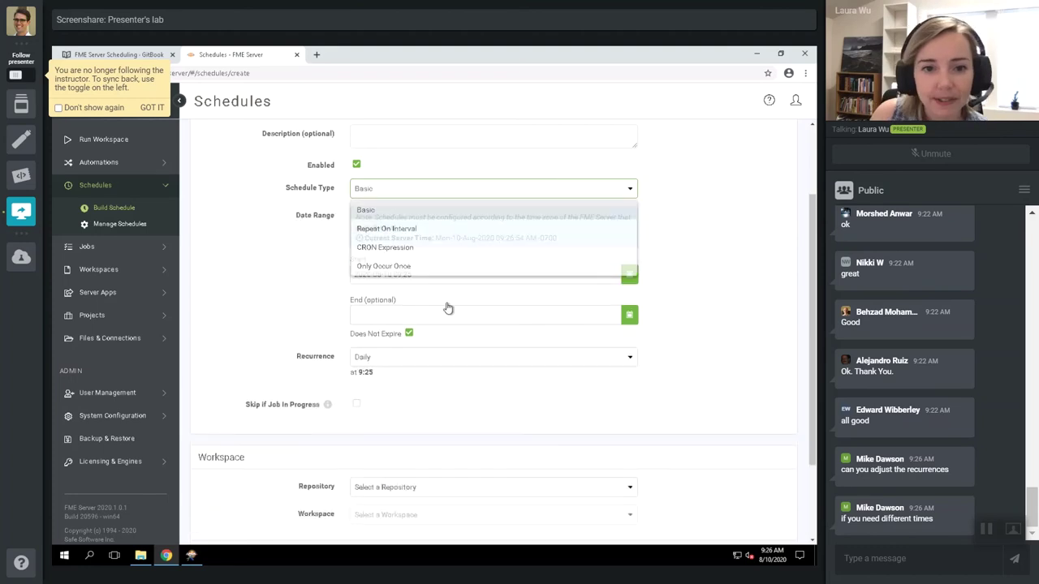
Set the Basic schedule's start date to August 14, 2020 and view the recurrence options.
{"action": "left_click", "coordinate": [409, 277]}
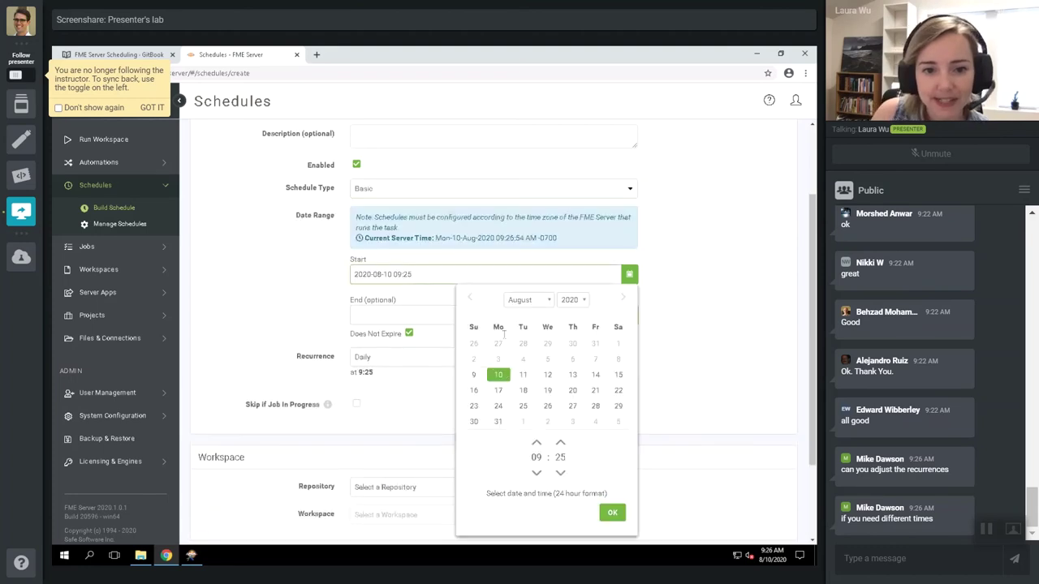
{"action": "left_click", "coordinate": [597, 374]}
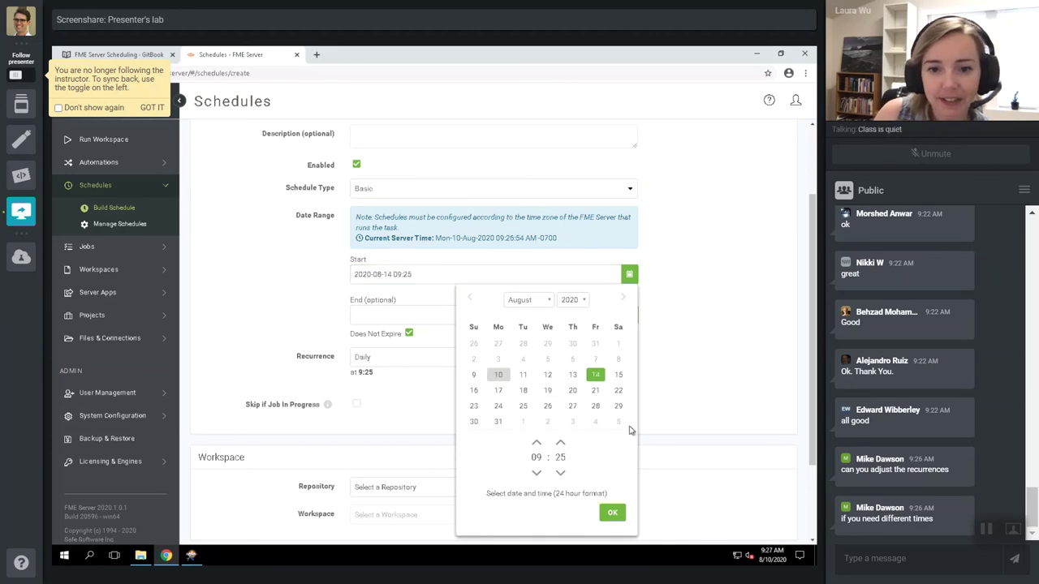
{"action": "left_click", "coordinate": [467, 409]}
{"action": "left_click", "coordinate": [414, 365]}
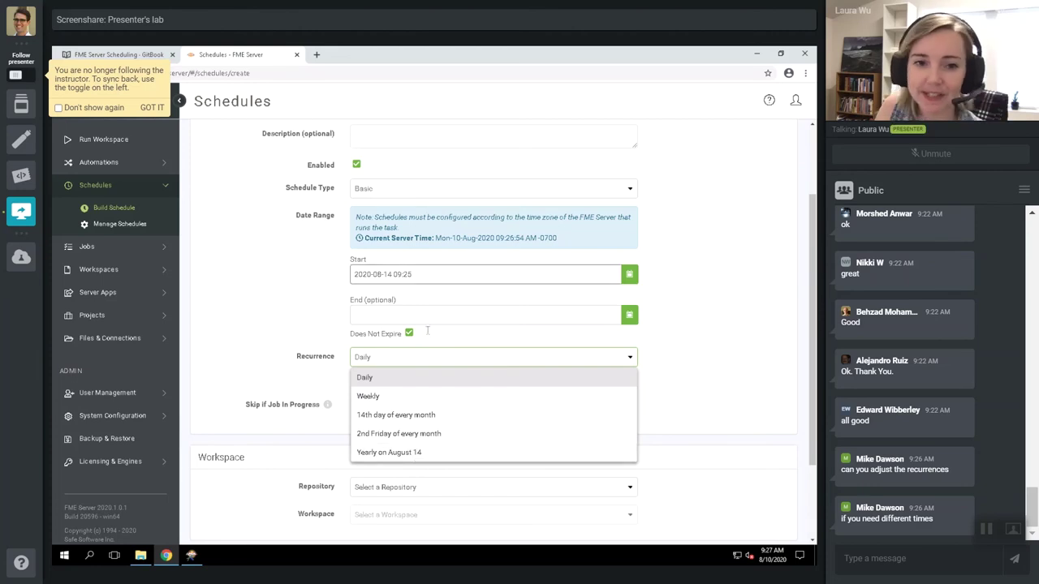
Change the schedule type to Repeat On Interval with a repeat of every 3 days, and view the available time units.
{"action": "left_click", "coordinate": [401, 193]}
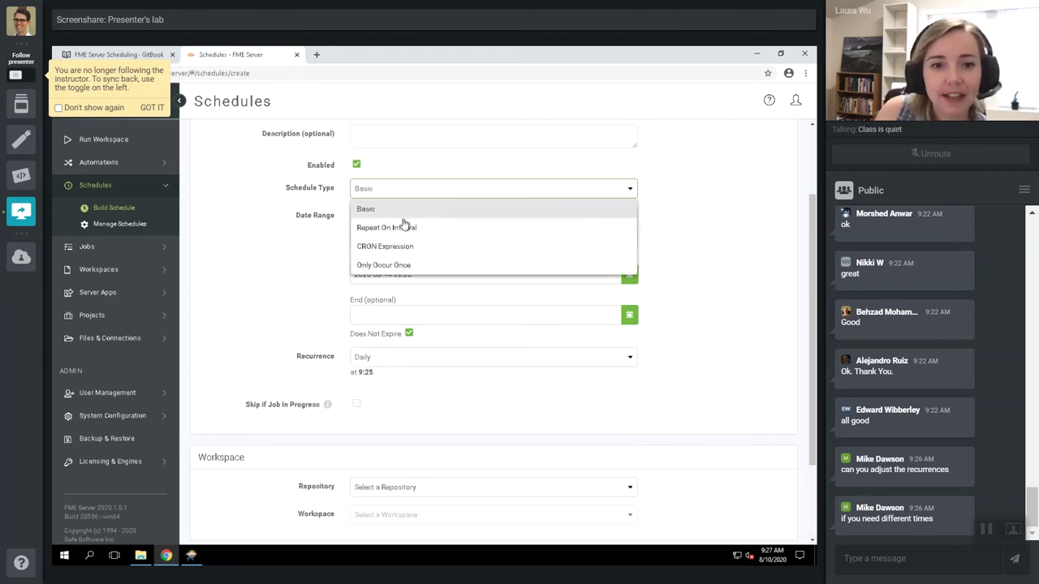
{"action": "left_click", "coordinate": [403, 228]}
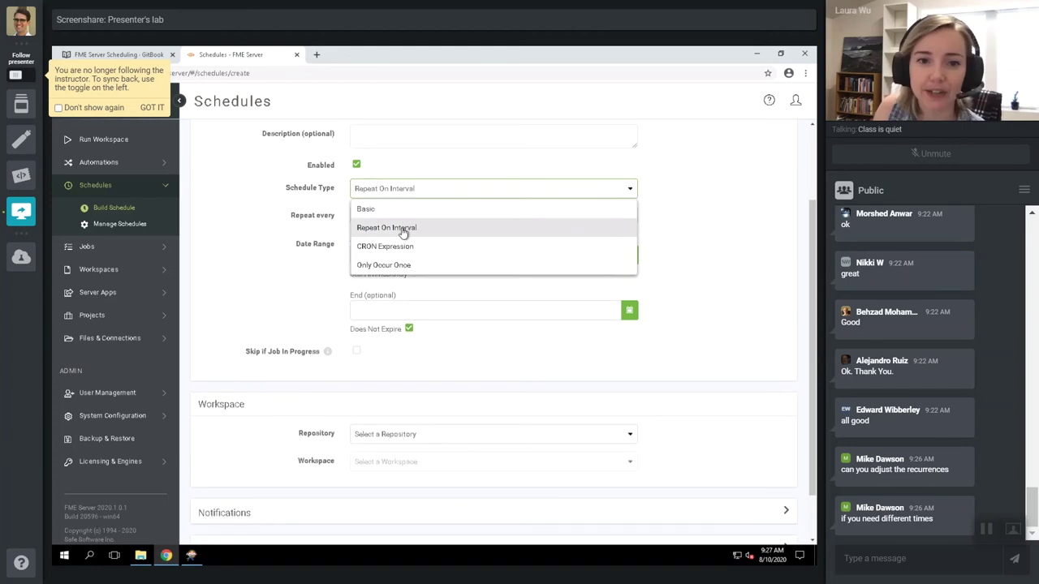
{"action": "left_click", "coordinate": [403, 229]}
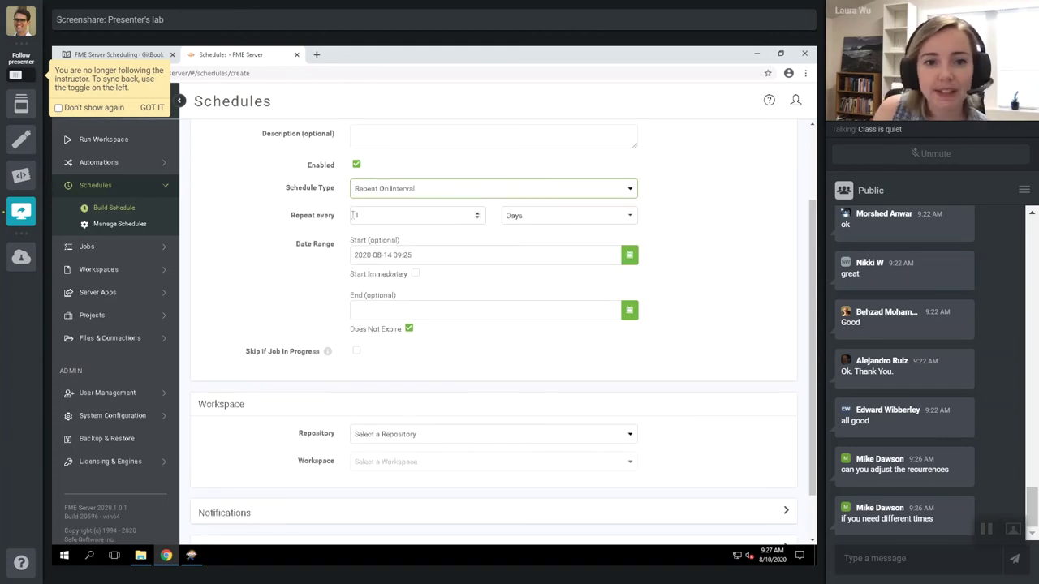
{"action": "left_click", "coordinate": [479, 213]}
{"action": "left_click", "coordinate": [478, 213]}
{"action": "left_click", "coordinate": [521, 216]}
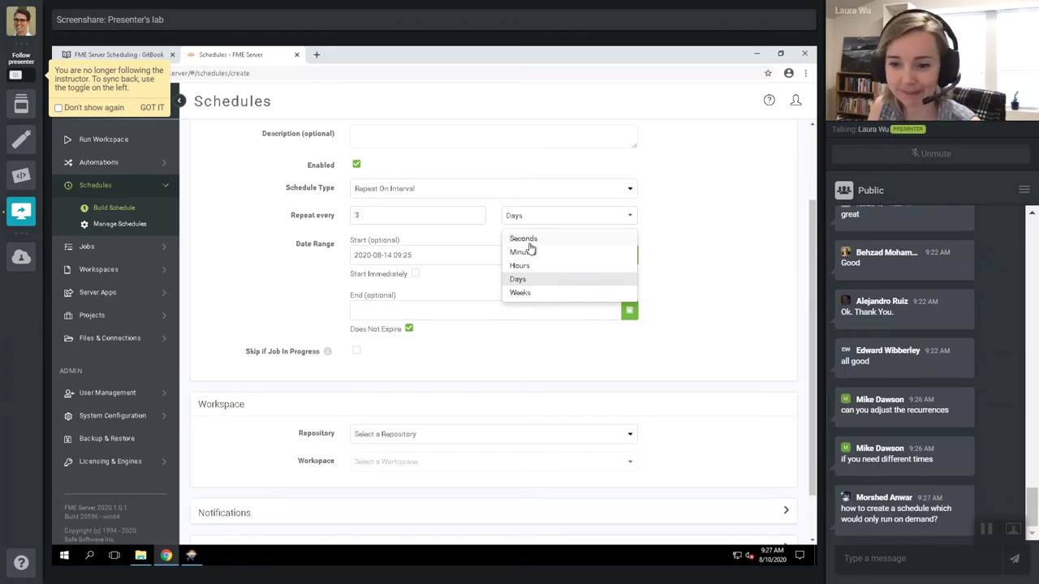
{"action": "left_click", "coordinate": [791, 370]}
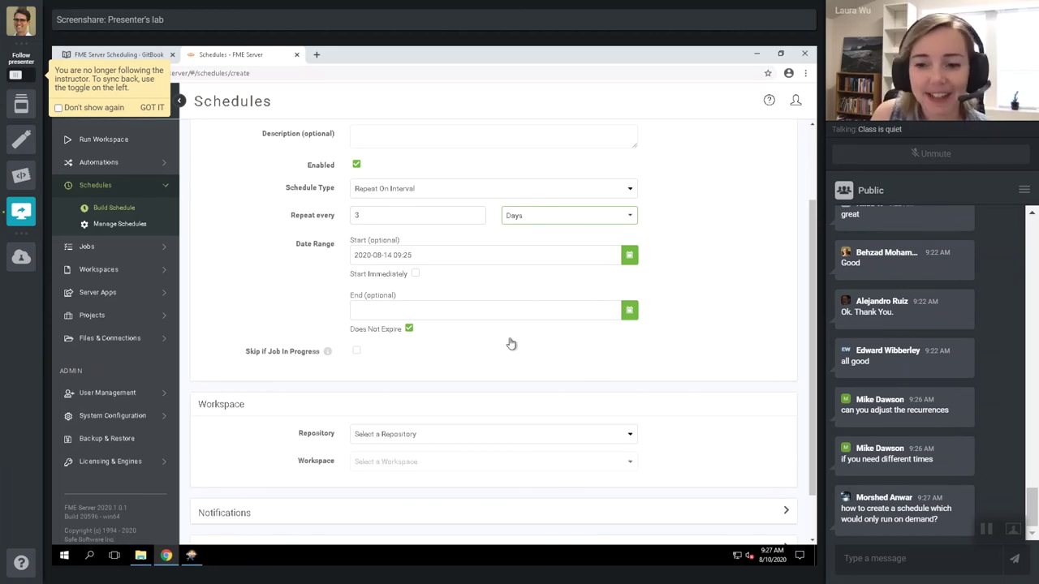
Change the schedule type to CRON Expression and highlight the whole expression.
{"action": "left_click", "coordinate": [461, 193]}
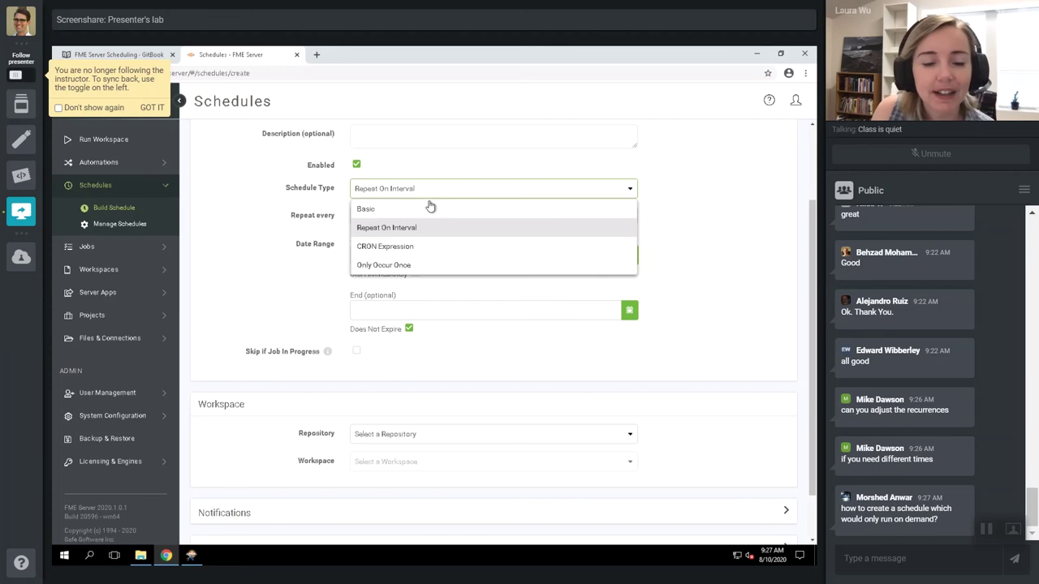
{"action": "left_click", "coordinate": [401, 249]}
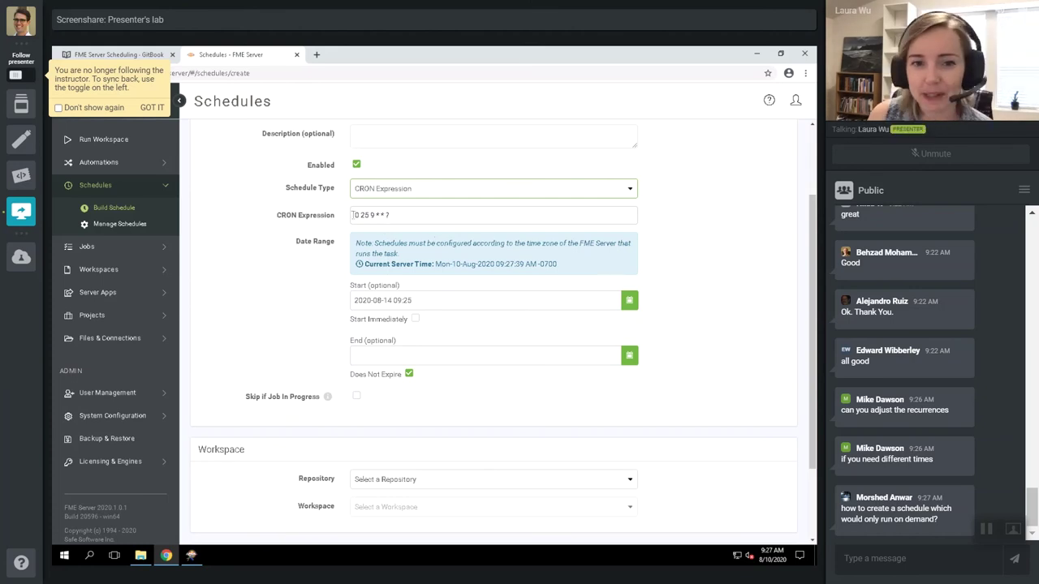
{"action": "left_click", "coordinate": [399, 217]}
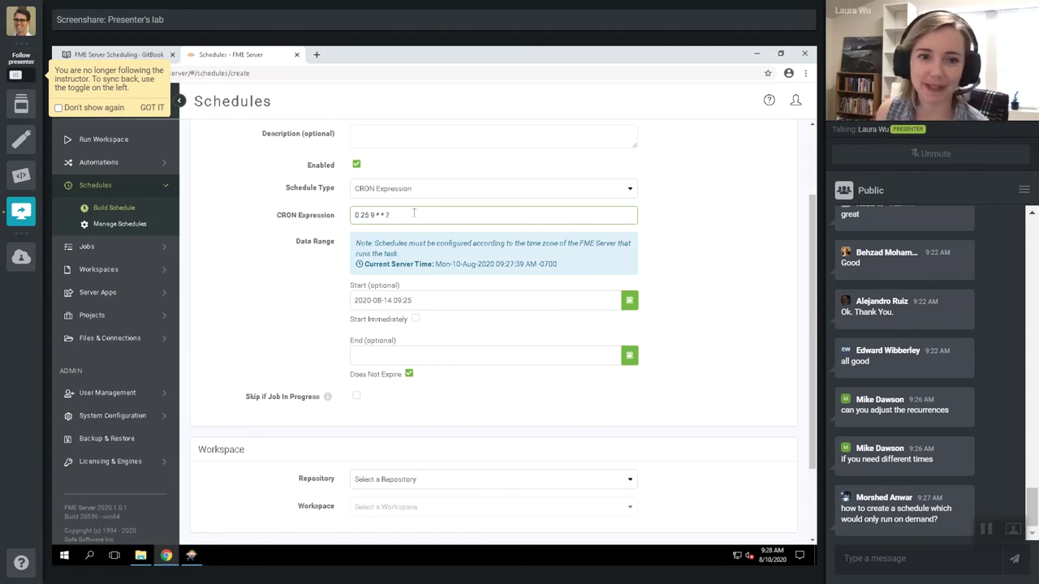
{"action": "left_click_drag", "start_coordinate": [356, 213], "coordinate": [420, 234]}
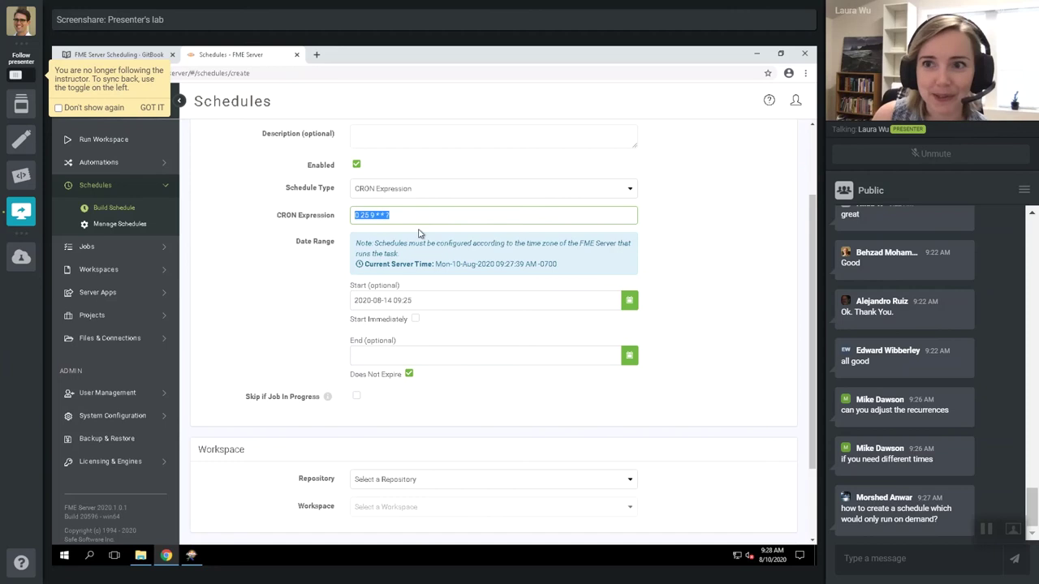
Change the schedule type to Only Occur Once and set its start date to August 11, 2020.
{"action": "left_click", "coordinate": [382, 188]}
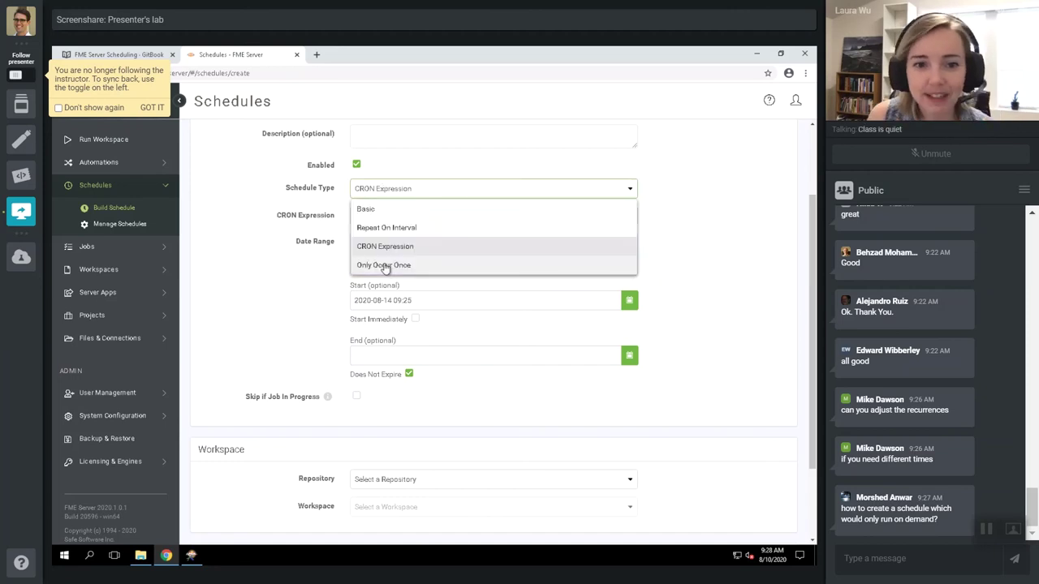
{"action": "left_click", "coordinate": [386, 265]}
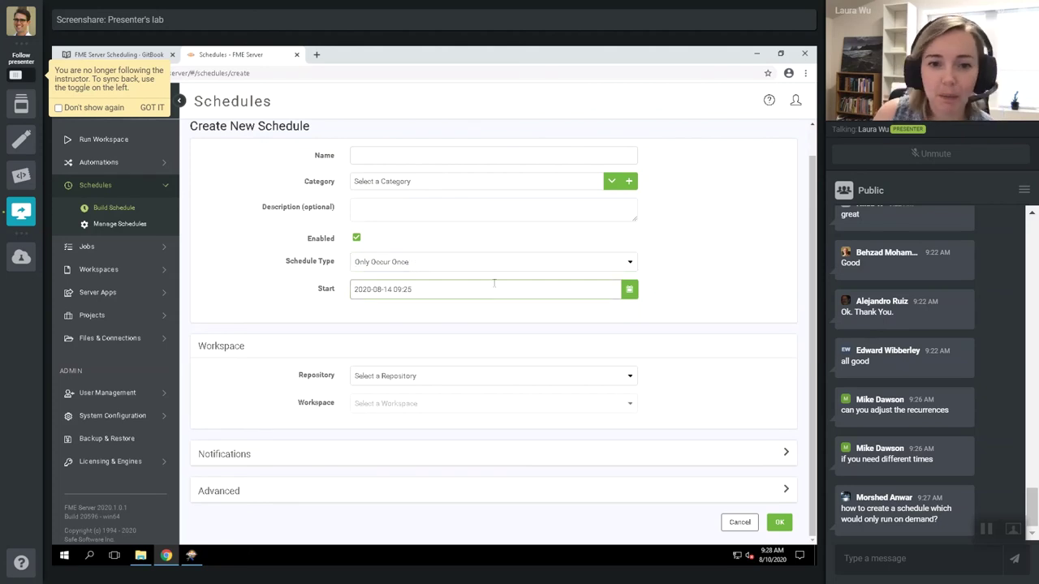
{"action": "left_click", "coordinate": [629, 290]}
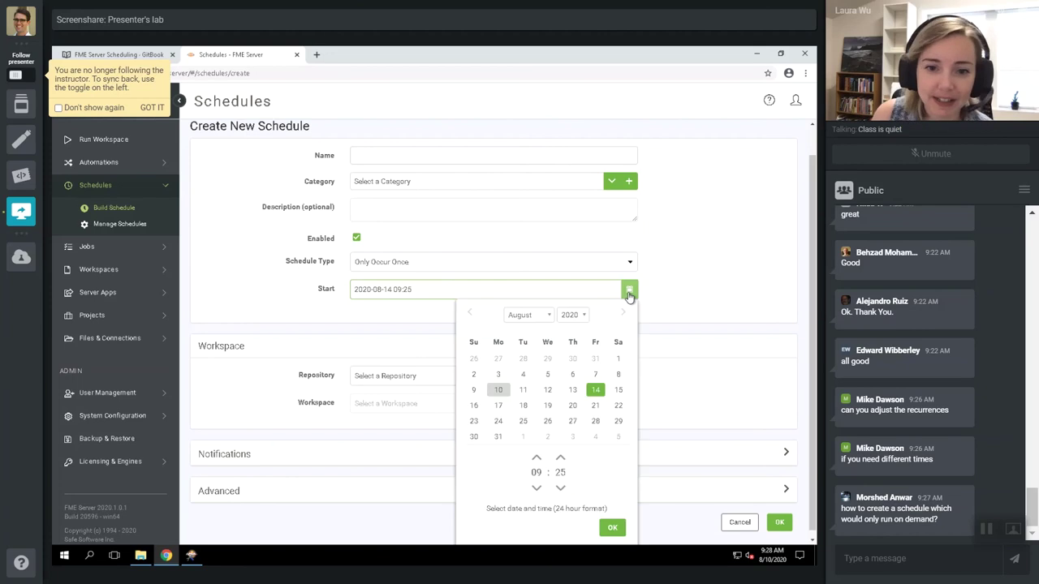
{"action": "left_click", "coordinate": [525, 389]}
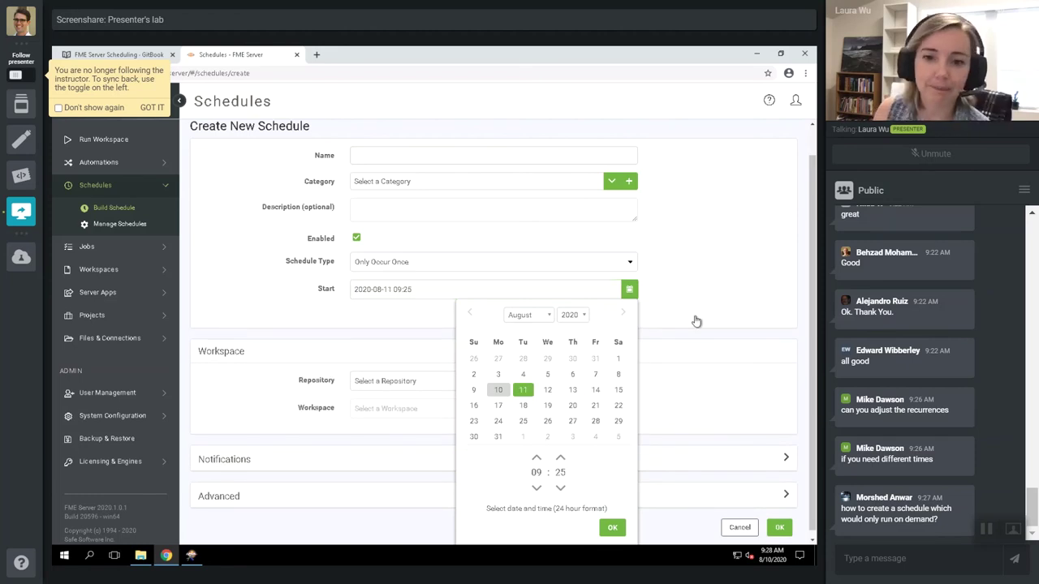
{"action": "left_click", "coordinate": [507, 246]}
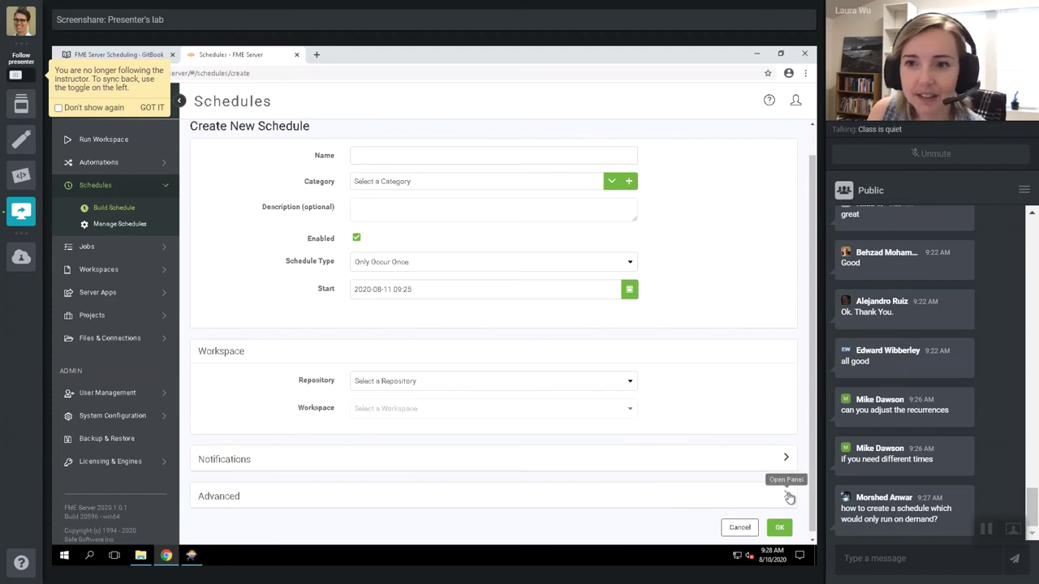
Expand the schedule's Advanced and Notifications sections and examine the job expiry, Run Until Cancelled and topic options.
{"action": "left_click", "coordinate": [789, 496]}
{"action": "scroll", "coordinate": [722, 475], "scroll_direction": "down", "scroll_amount": 3}
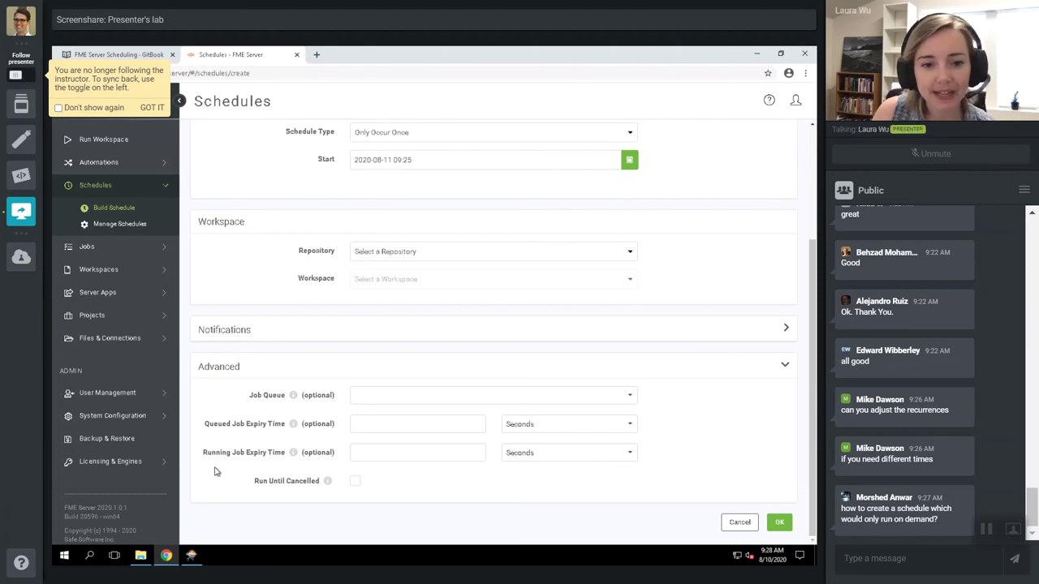
{"action": "mouse_move", "coordinate": [324, 483]}
{"action": "mouse_move", "coordinate": [295, 454]}
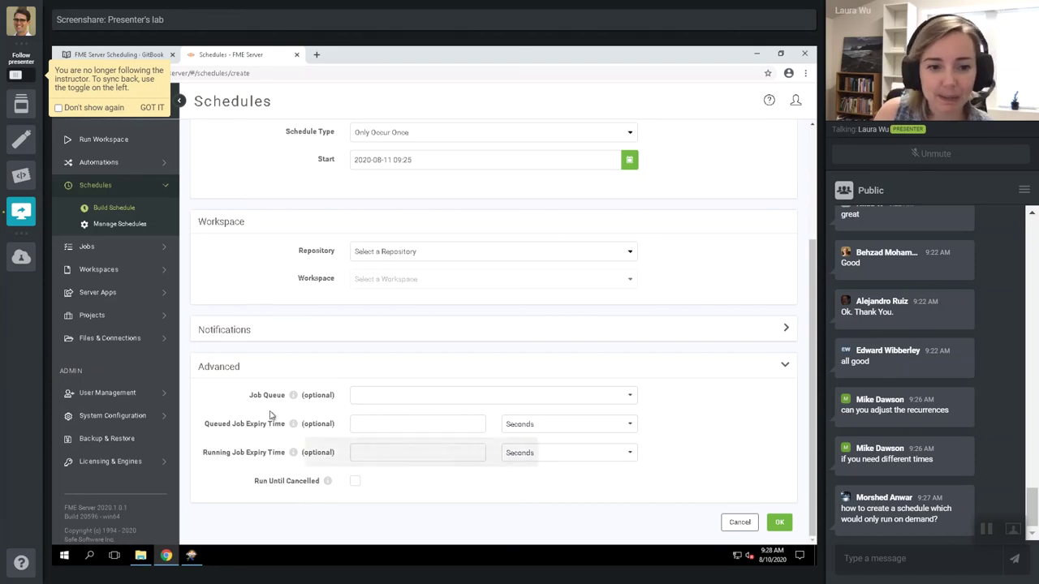
{"action": "left_click", "coordinate": [242, 330]}
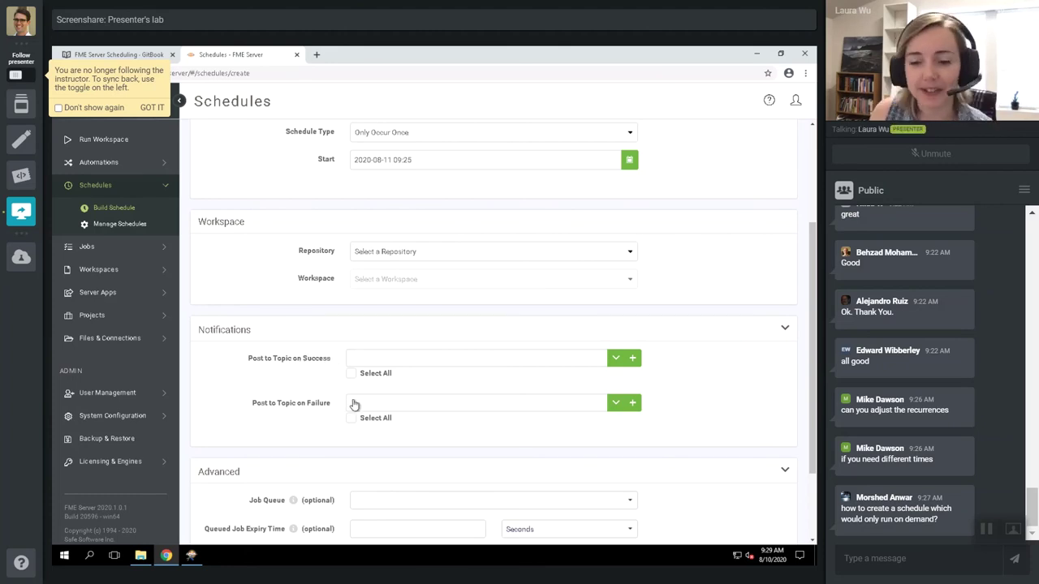
Switch to the training manual, open Exercise 1.4 on workspace scheduling and look through its instructions.
{"action": "left_click", "coordinate": [141, 55]}
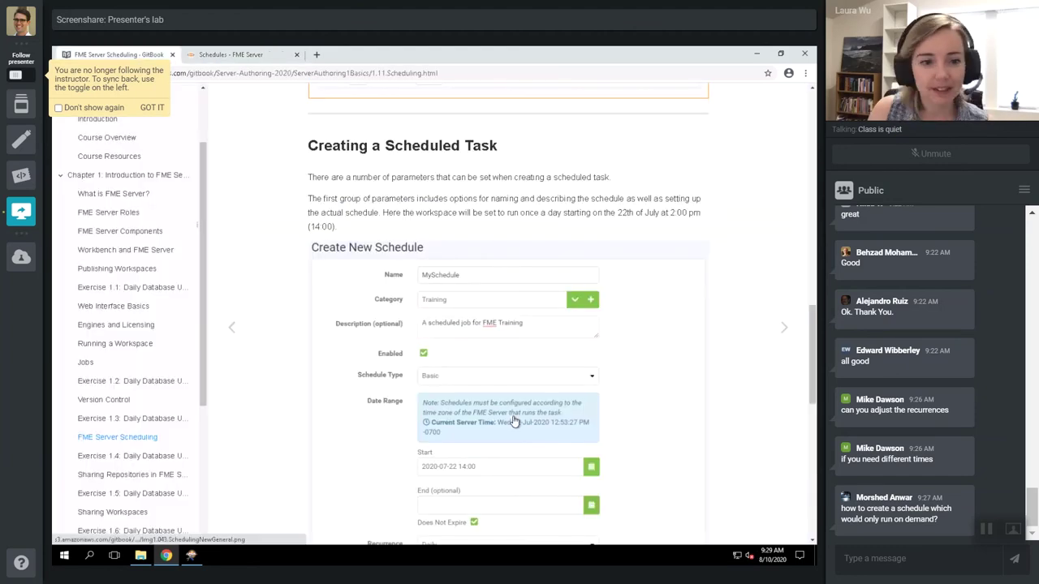
{"action": "left_click", "coordinate": [130, 457]}
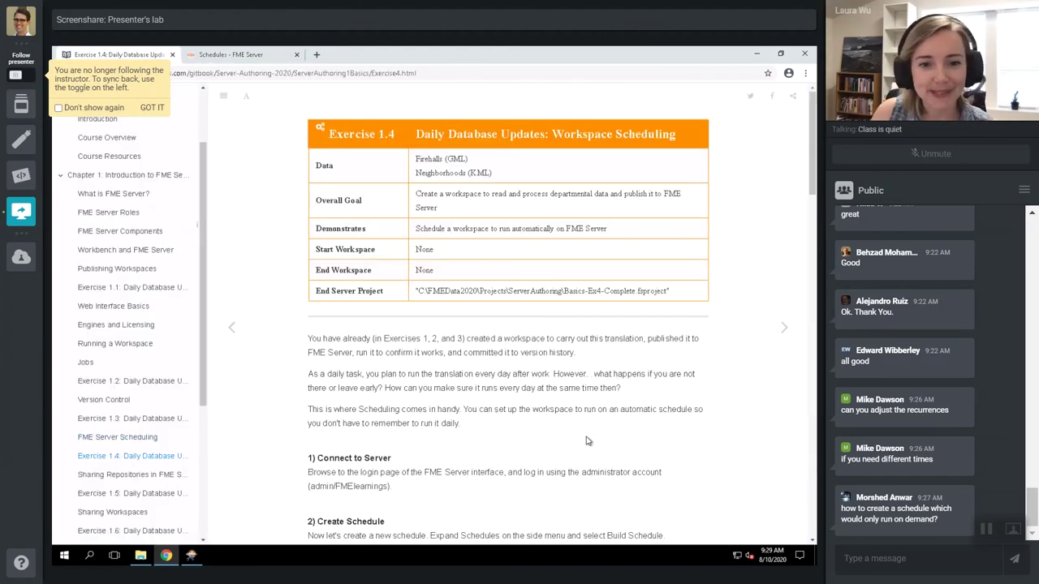
{"action": "scroll", "coordinate": [588, 441], "scroll_direction": "down", "scroll_amount": 15}
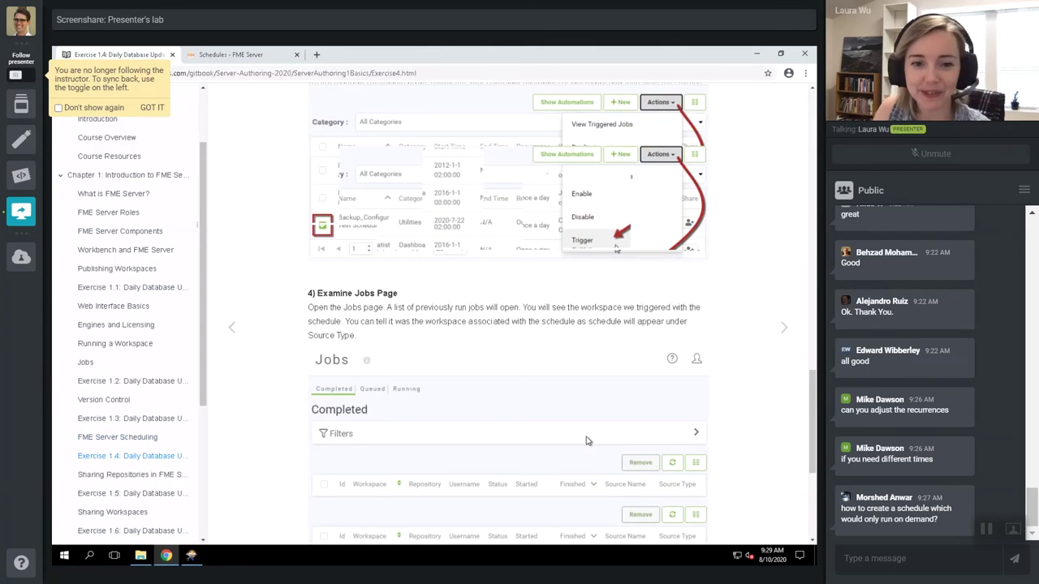
{"action": "scroll", "coordinate": [588, 441], "scroll_direction": "down", "scroll_amount": 5}
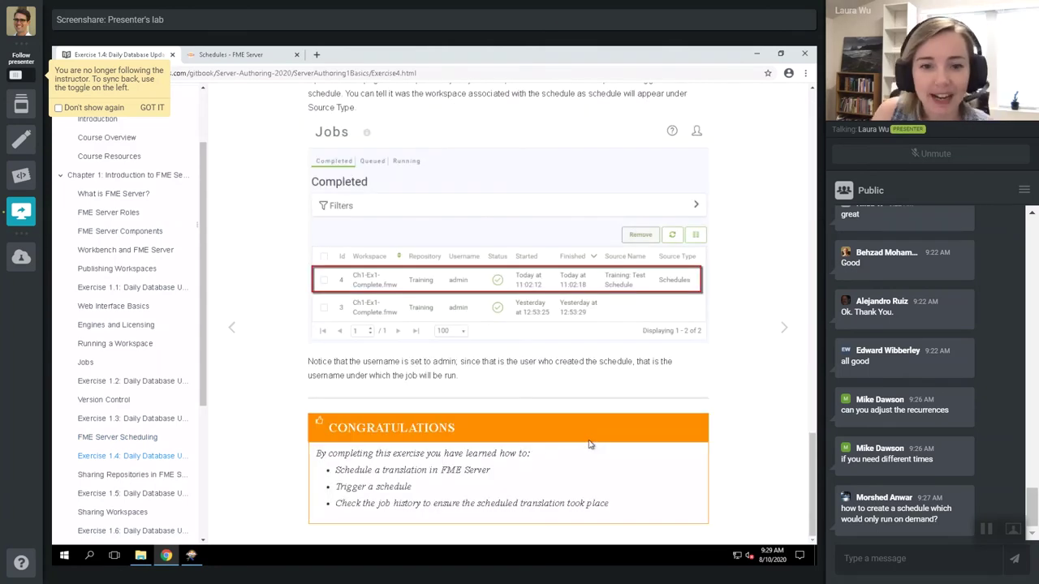
{"action": "scroll", "coordinate": [590, 444], "scroll_direction": "up", "scroll_amount": 5}
{"action": "scroll", "coordinate": [592, 445], "scroll_direction": "up", "scroll_amount": 10}
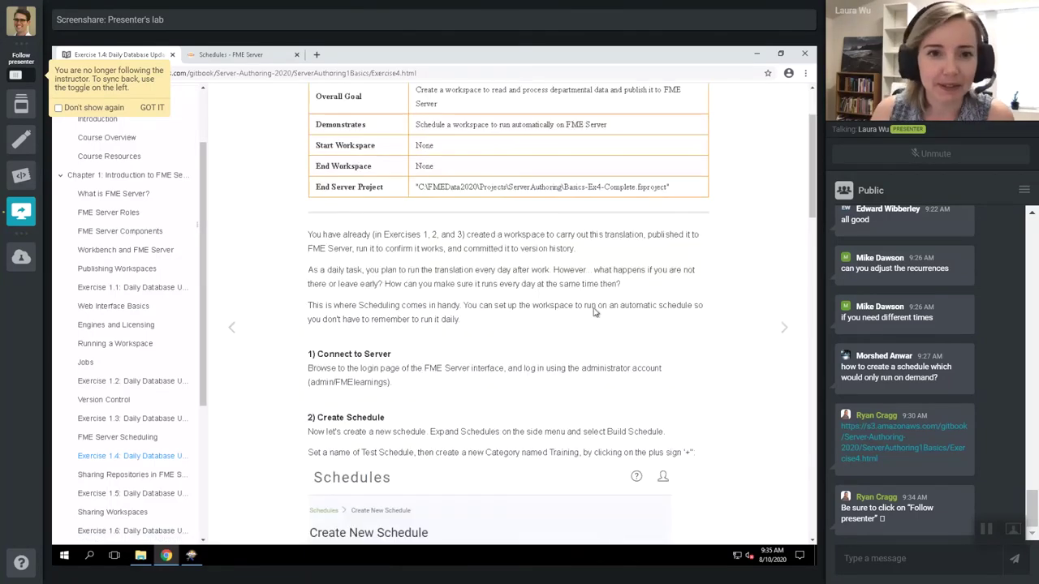
Switch back to FME Server and examine the completed jobs, including their source names and source types.
{"action": "left_click", "coordinate": [216, 55]}
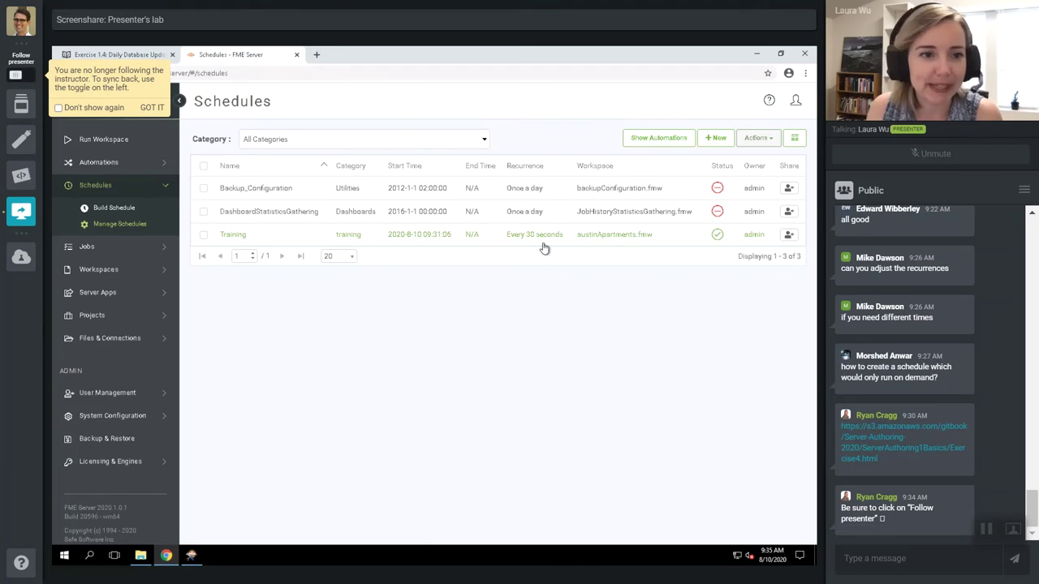
{"action": "left_click", "coordinate": [87, 248]}
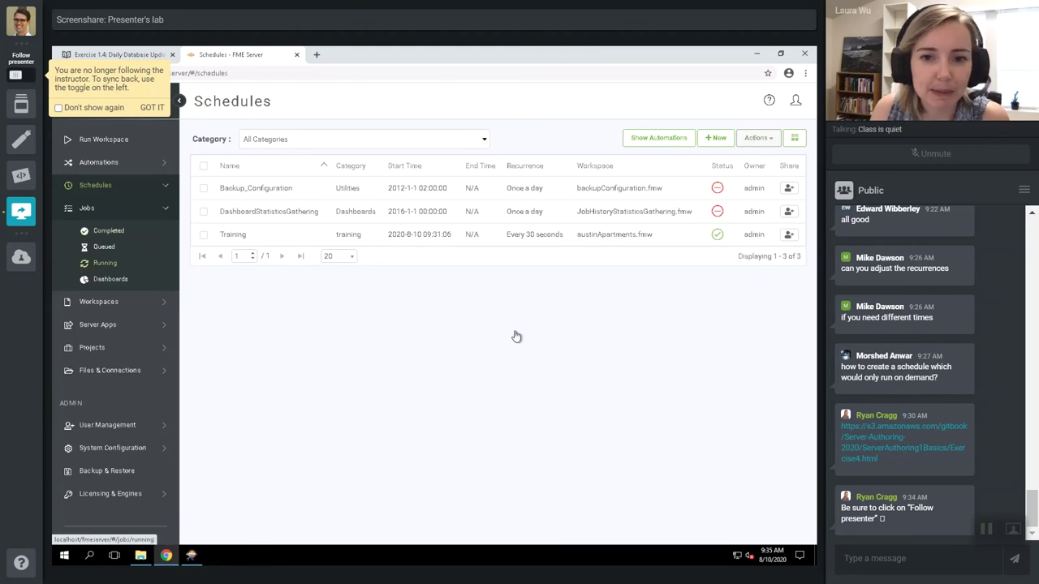
{"action": "left_click", "coordinate": [122, 235]}
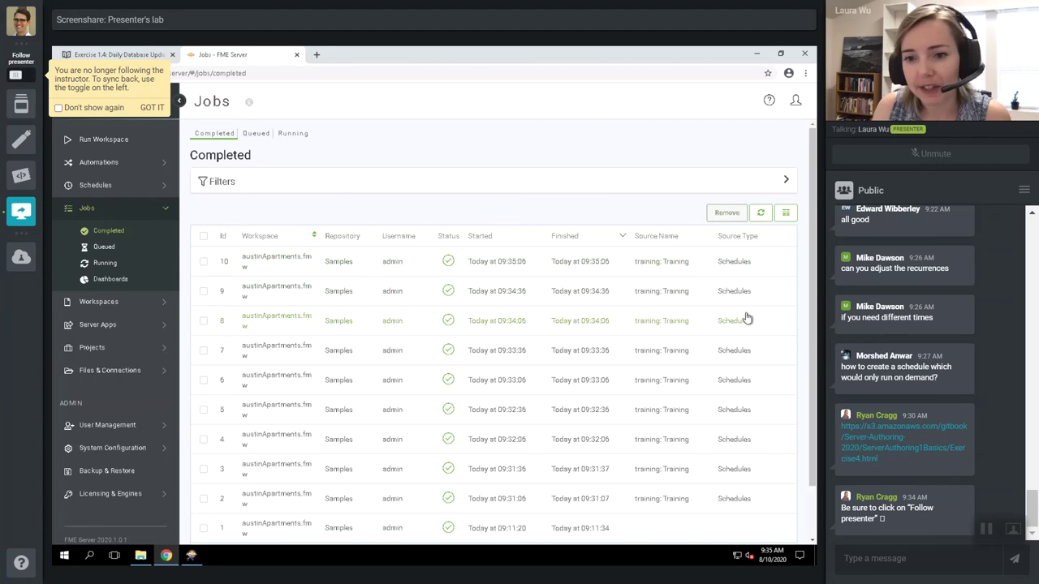
{"action": "scroll", "coordinate": [746, 319], "scroll_direction": "down", "scroll_amount": 2}
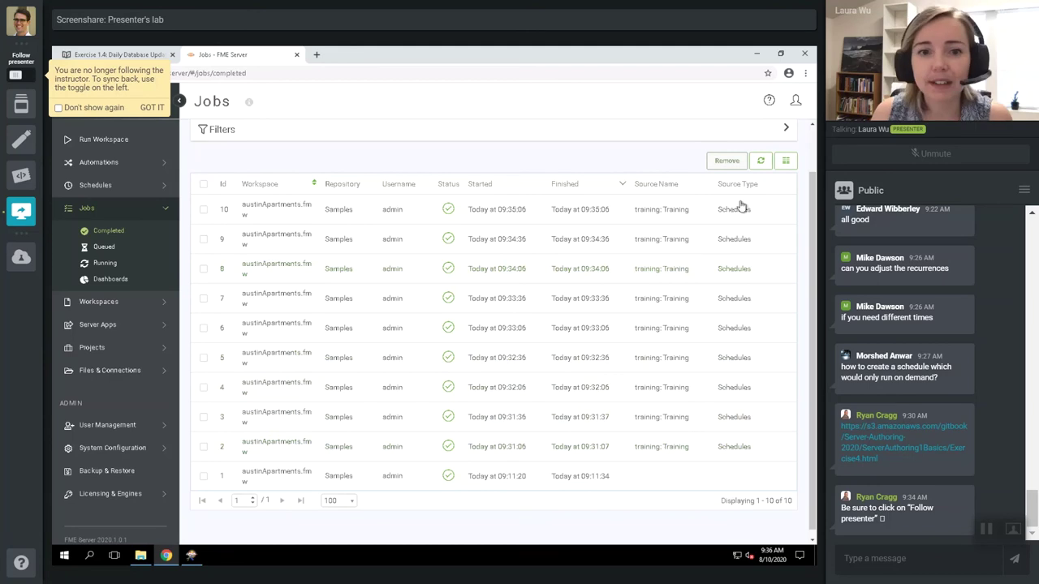
View the column customization options for the completed jobs list and close them without changing anything.
{"action": "left_click", "coordinate": [786, 164]}
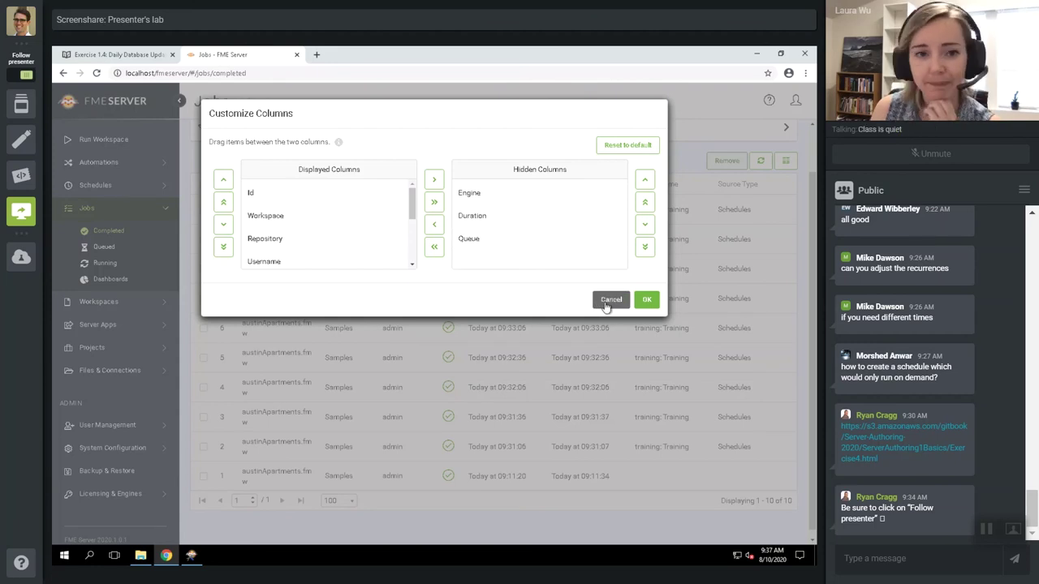
{"action": "mouse_move", "coordinate": [411, 204]}
{"action": "left_mouse_down"}
{"action": "mouse_move", "coordinate": [411, 249]}
{"action": "mouse_move", "coordinate": [412, 196]}
{"action": "left_mouse_up"}
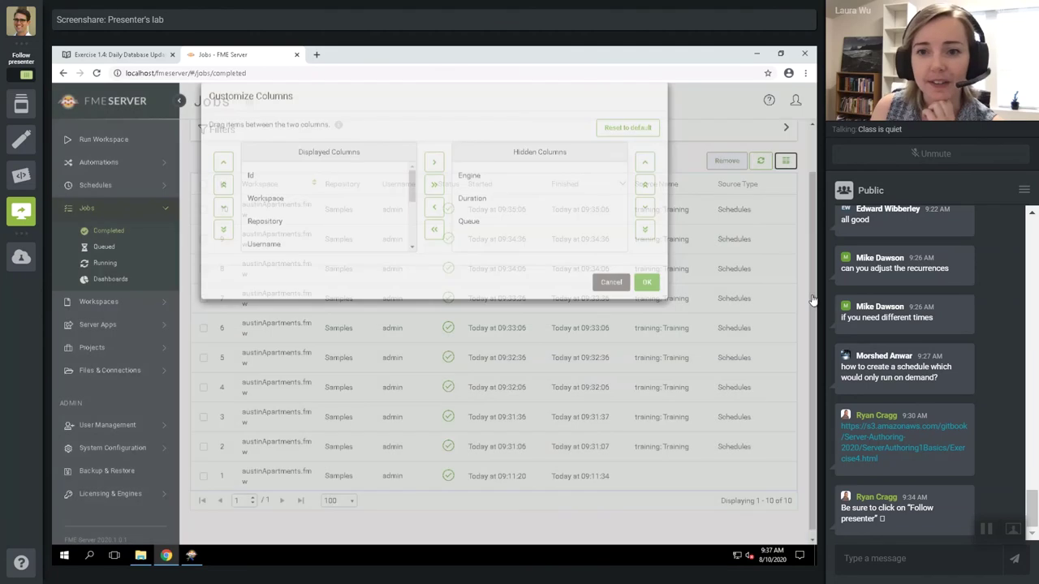
{"action": "left_click", "coordinate": [610, 300]}
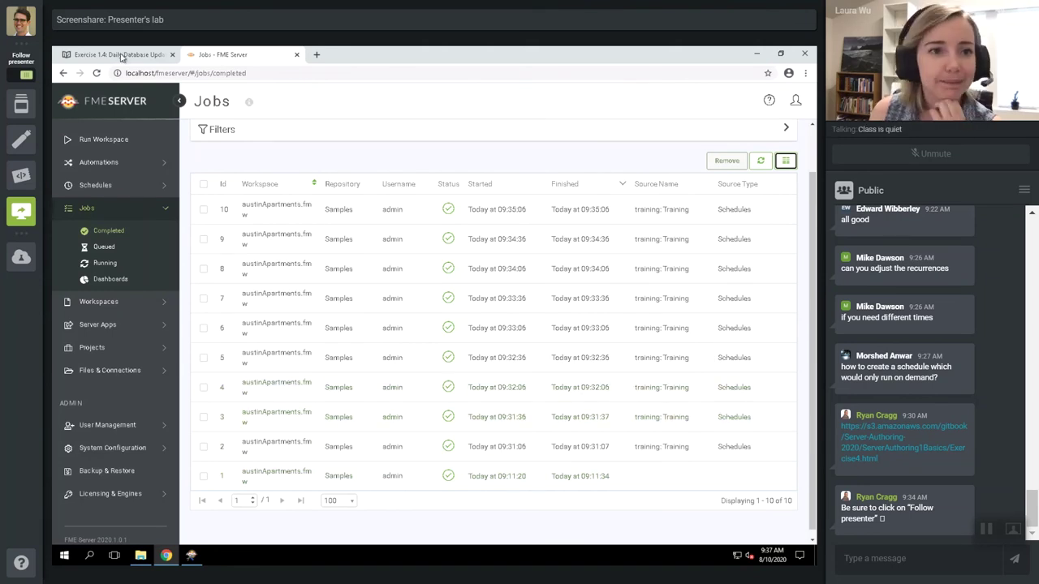
Switch to the training manual, open the page on sharing within FME Server and read about sharing a repository and its permission levels.
{"action": "left_click", "coordinate": [121, 55]}
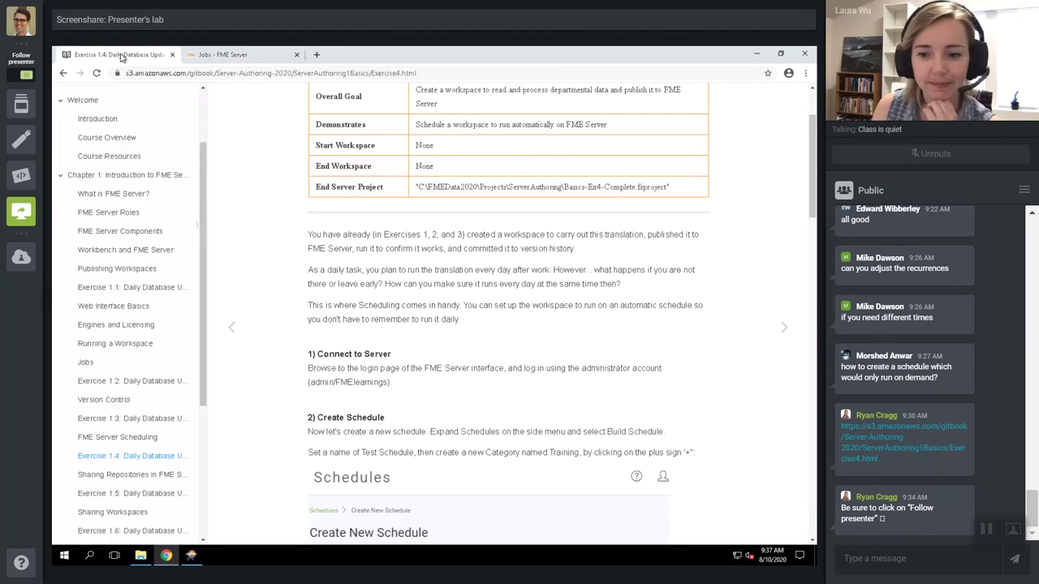
{"action": "left_click", "coordinate": [784, 329]}
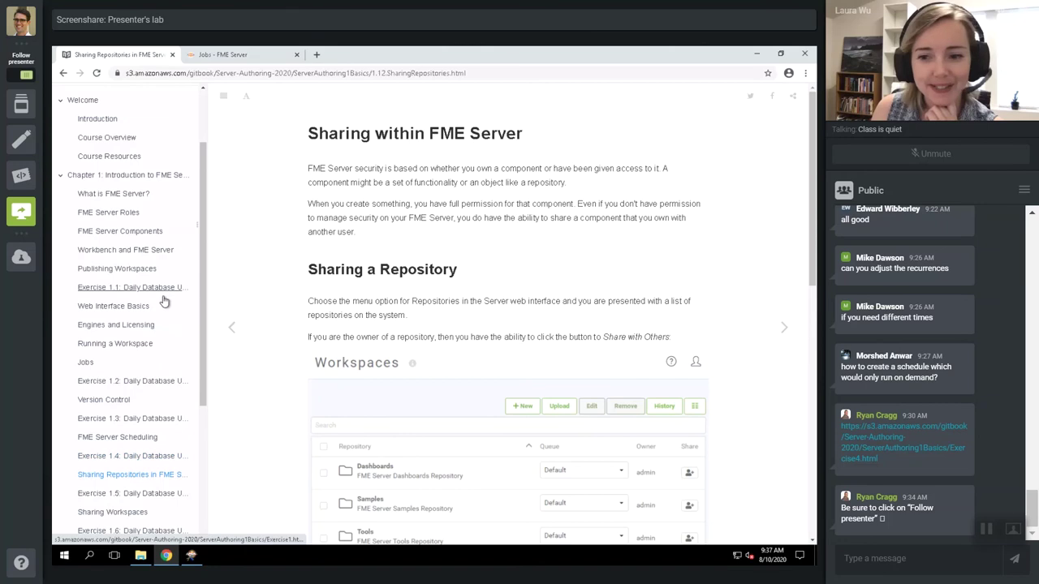
{"action": "scroll", "coordinate": [163, 297], "scroll_direction": "down", "scroll_amount": 1}
{"action": "scroll", "coordinate": [169, 301], "scroll_direction": "down", "scroll_amount": 1}
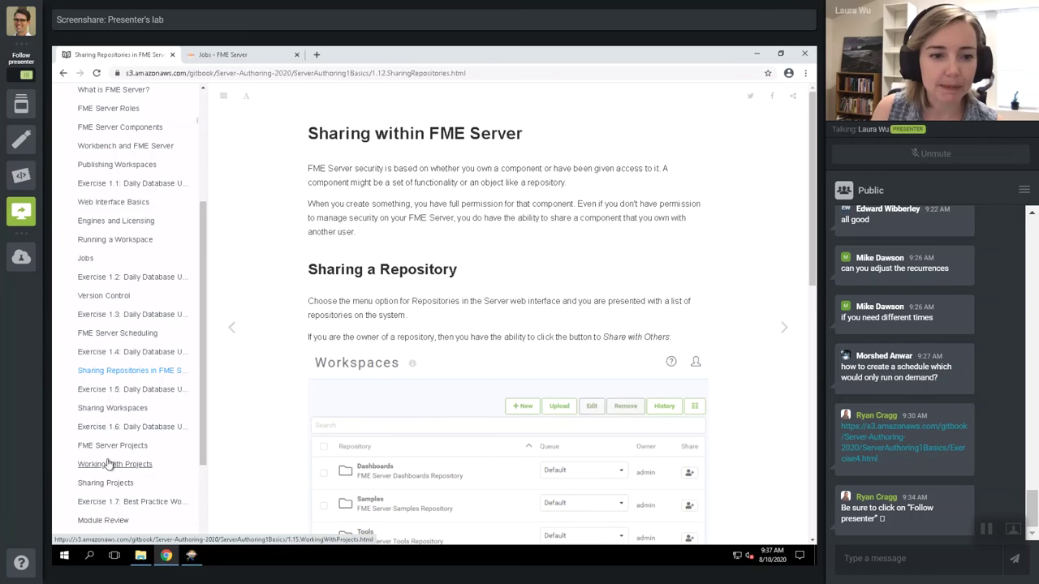
{"action": "left_click_drag", "start_coordinate": [204, 443], "coordinate": [203, 486]}
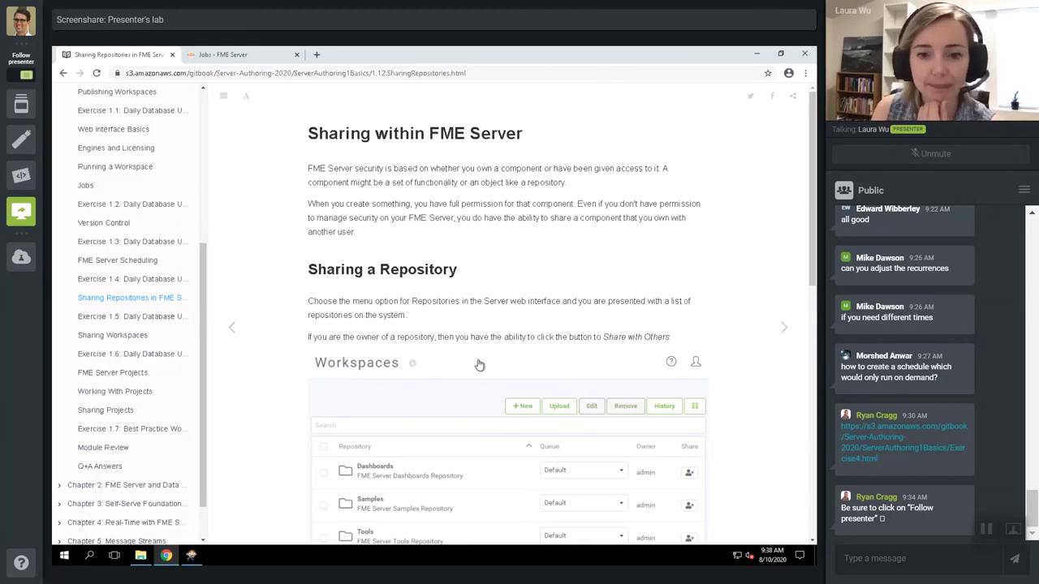
{"action": "scroll", "coordinate": [479, 365], "scroll_direction": "down", "scroll_amount": 2}
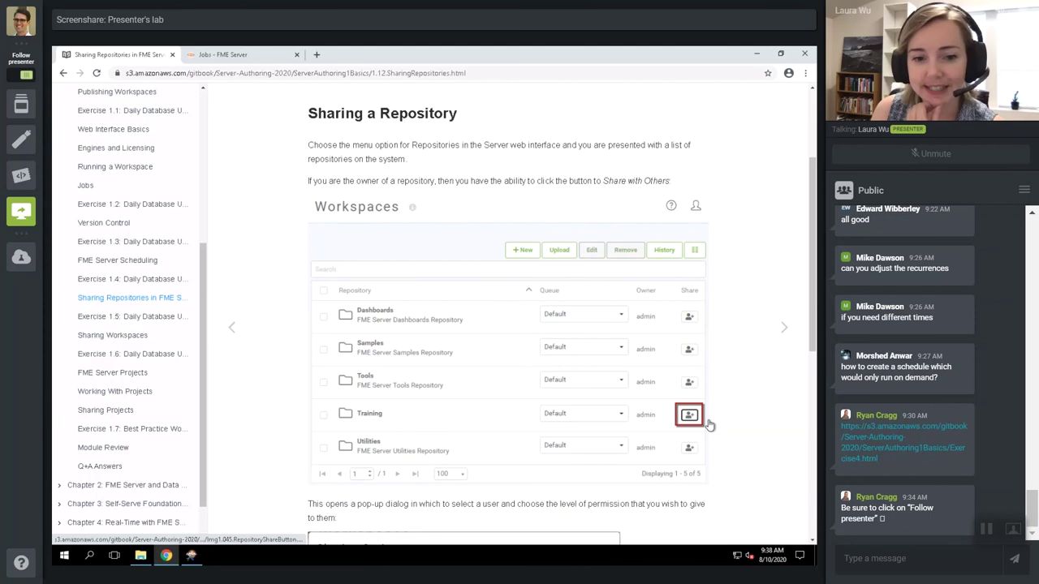
{"action": "scroll", "coordinate": [719, 421], "scroll_direction": "down", "scroll_amount": 5}
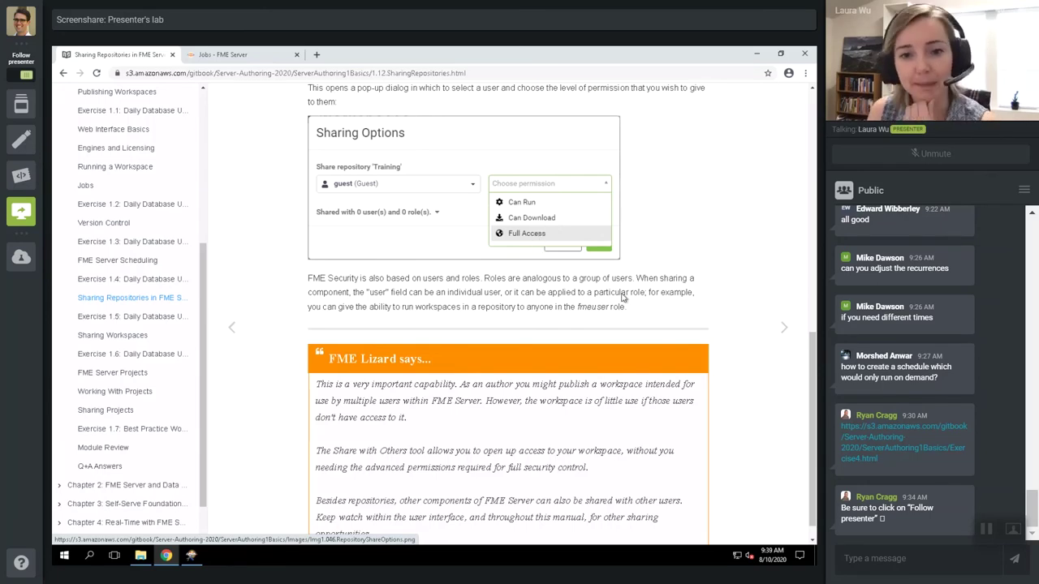
{"action": "scroll", "coordinate": [799, 341], "scroll_direction": "down", "scroll_amount": 1}
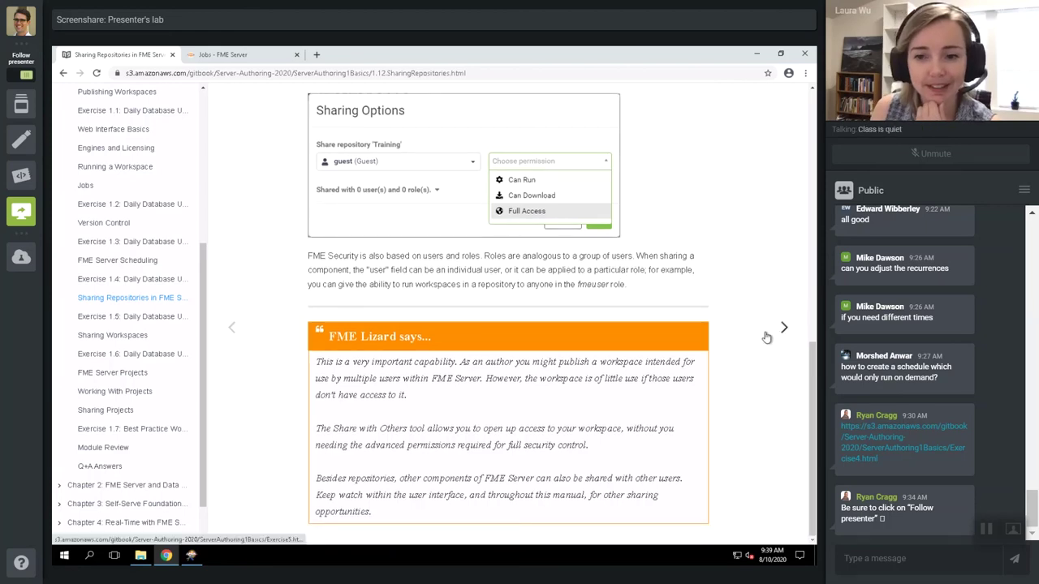
Open Exercise 1.5 on sharing a repository and look through its introduction and the Enable Author Account instructions.
{"action": "left_click", "coordinate": [766, 335]}
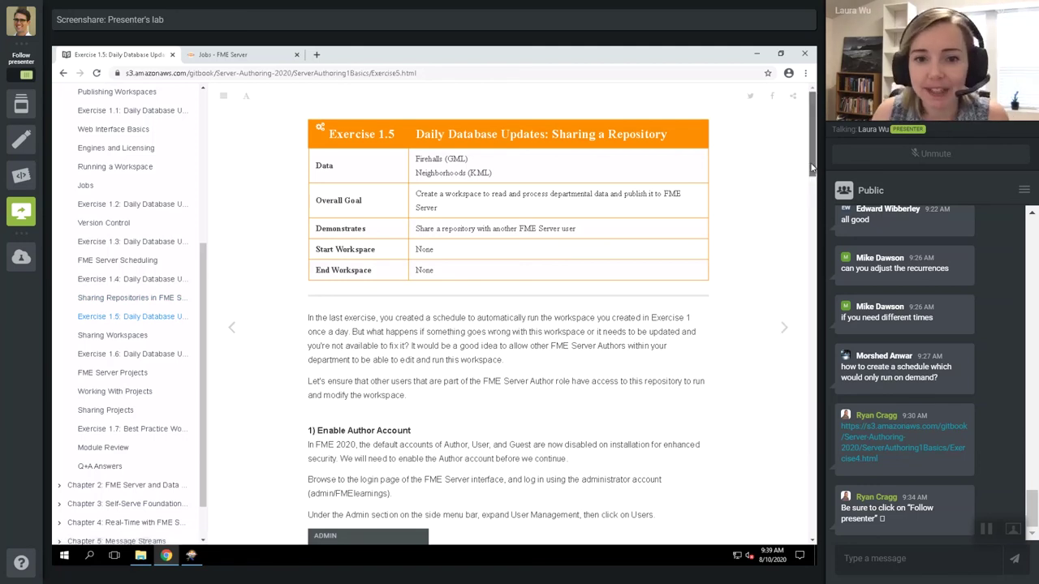
{"action": "left_click_drag", "start_coordinate": [812, 167], "coordinate": [810, 196]}
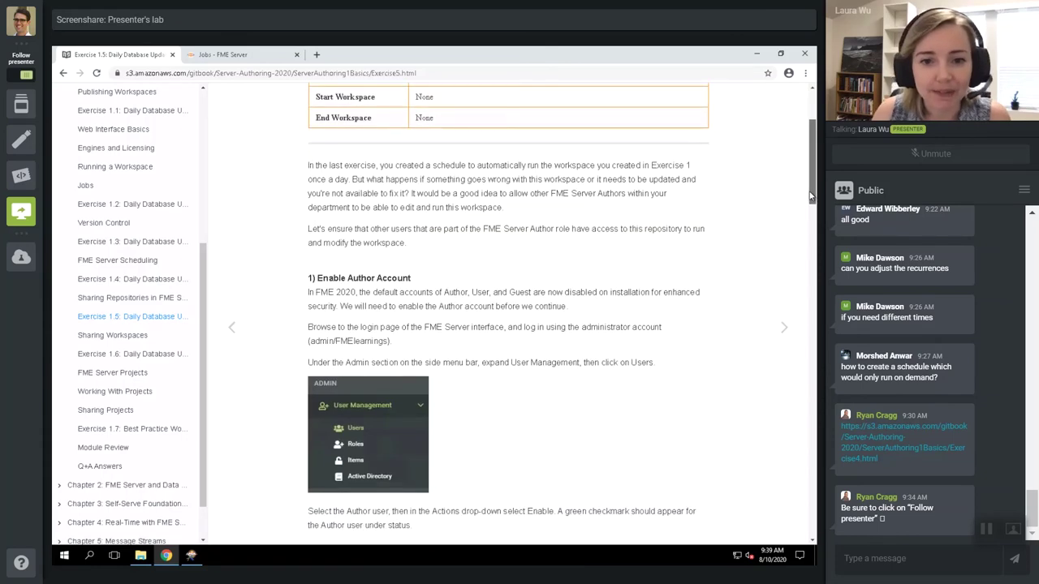
{"action": "left_click_drag", "start_coordinate": [810, 195], "coordinate": [817, 333]}
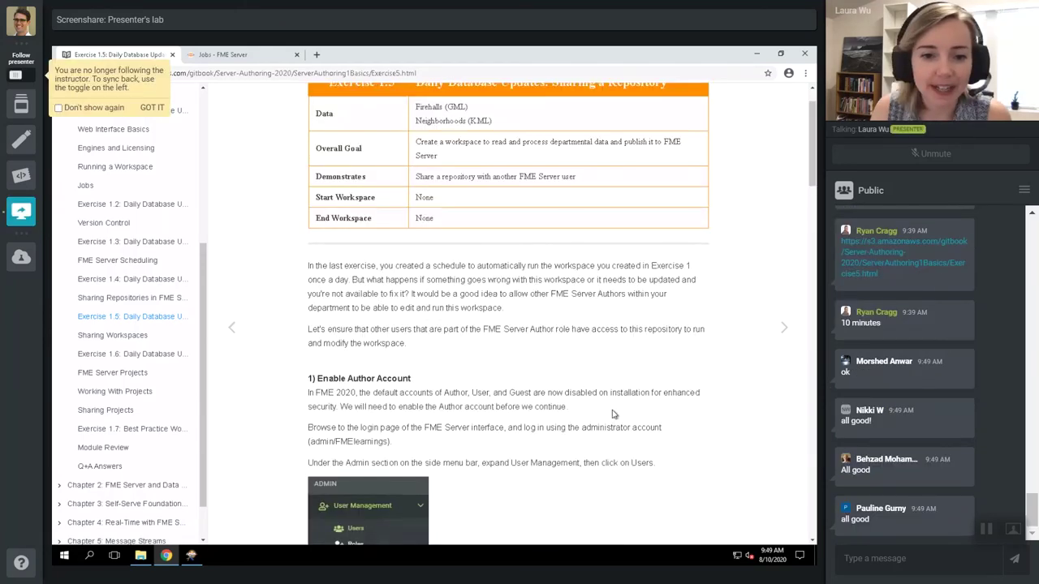
{"action": "scroll", "coordinate": [614, 415], "scroll_direction": "down", "scroll_amount": 2}
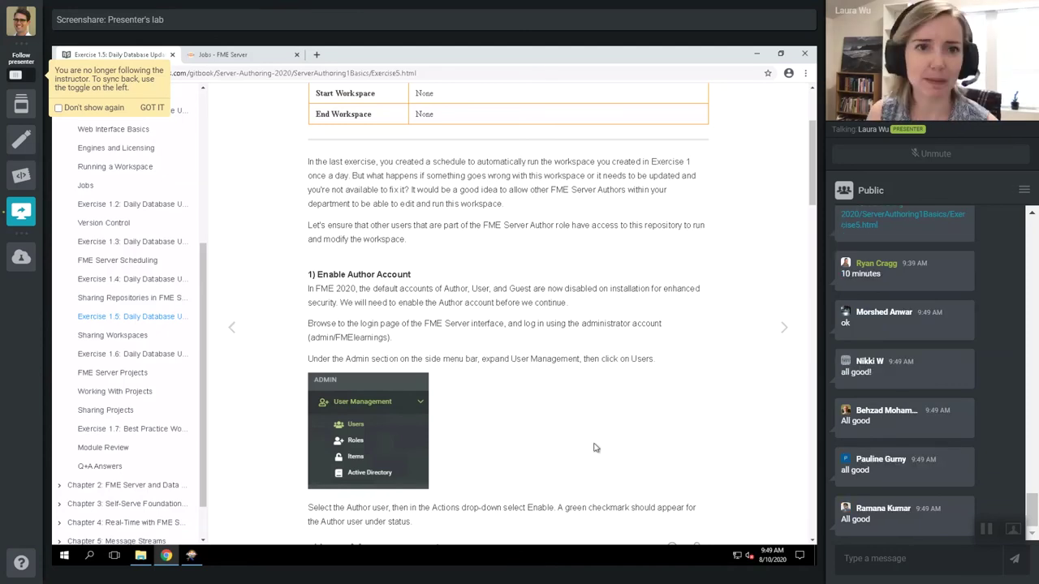
{"action": "scroll", "coordinate": [625, 479], "scroll_direction": "down", "scroll_amount": 1}
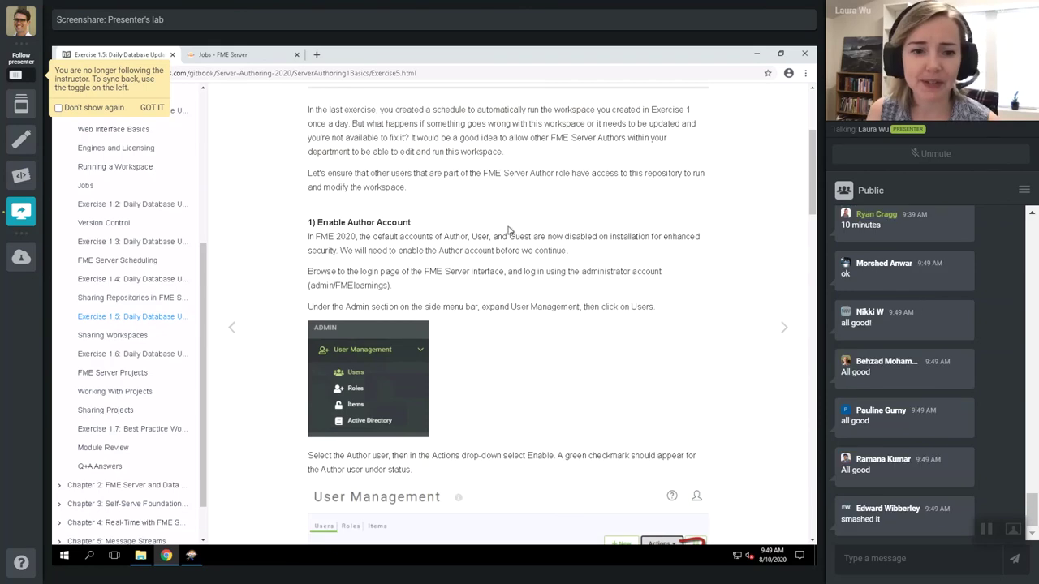
Switch to FME Server, open the author account in user management and examine its access and create permissions.
{"action": "left_click", "coordinate": [284, 53]}
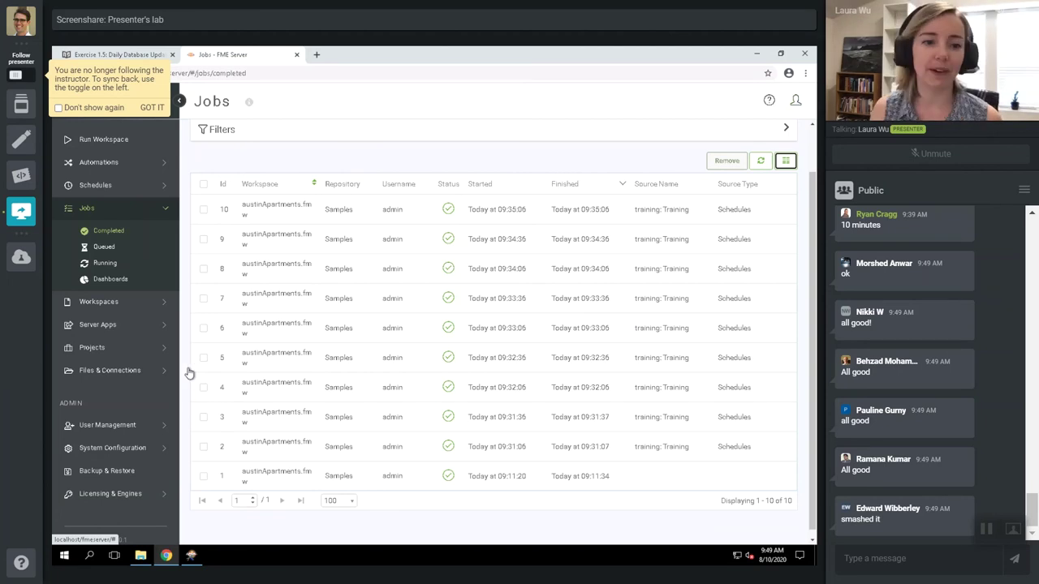
{"action": "left_click", "coordinate": [148, 428]}
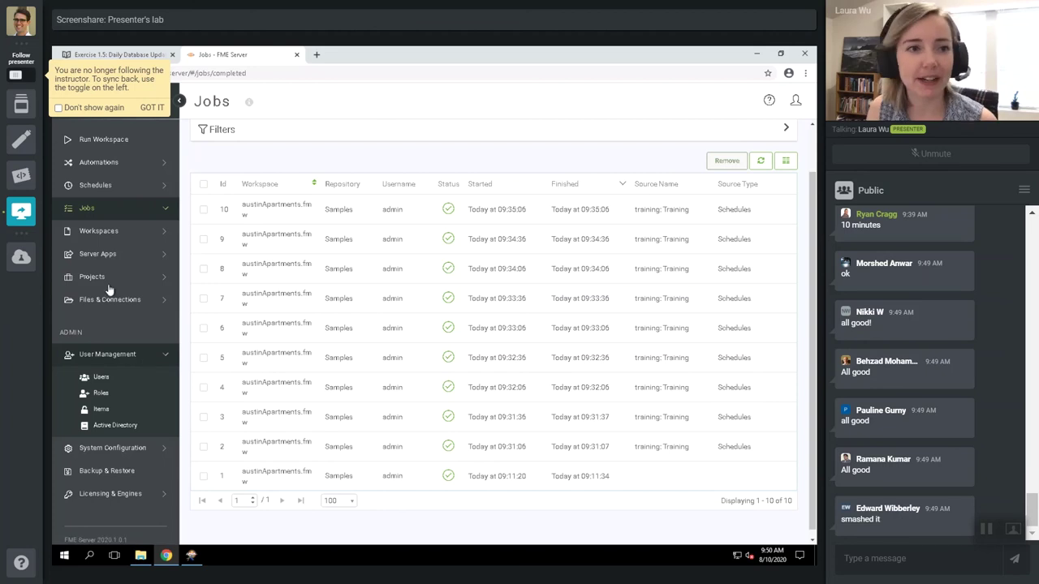
{"action": "left_click", "coordinate": [100, 377]}
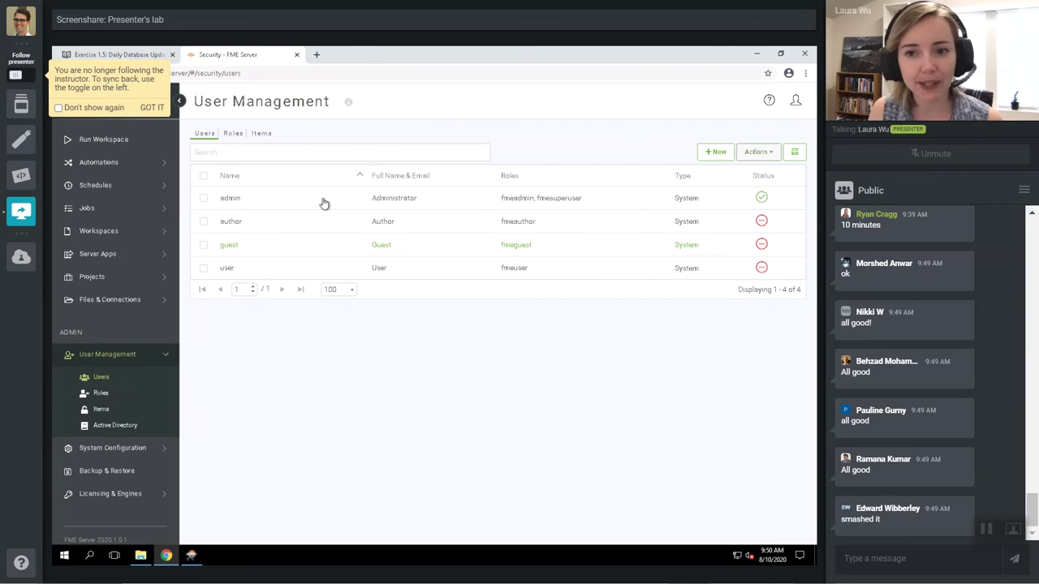
{"action": "left_click", "coordinate": [278, 223]}
{"action": "scroll", "coordinate": [412, 226], "scroll_direction": "down", "scroll_amount": 5}
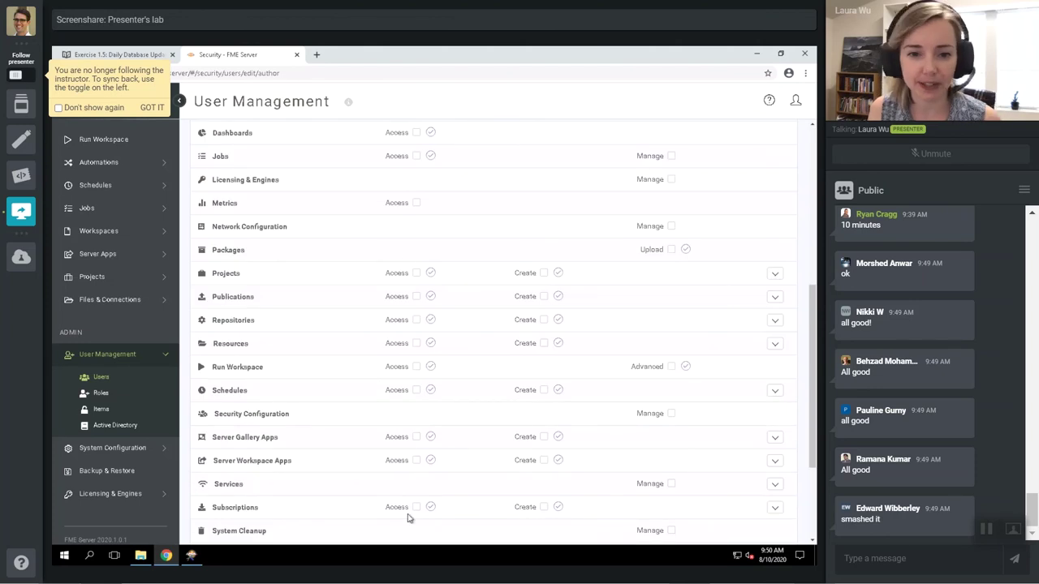
{"action": "scroll", "coordinate": [466, 470], "scroll_direction": "down", "scroll_amount": 2}
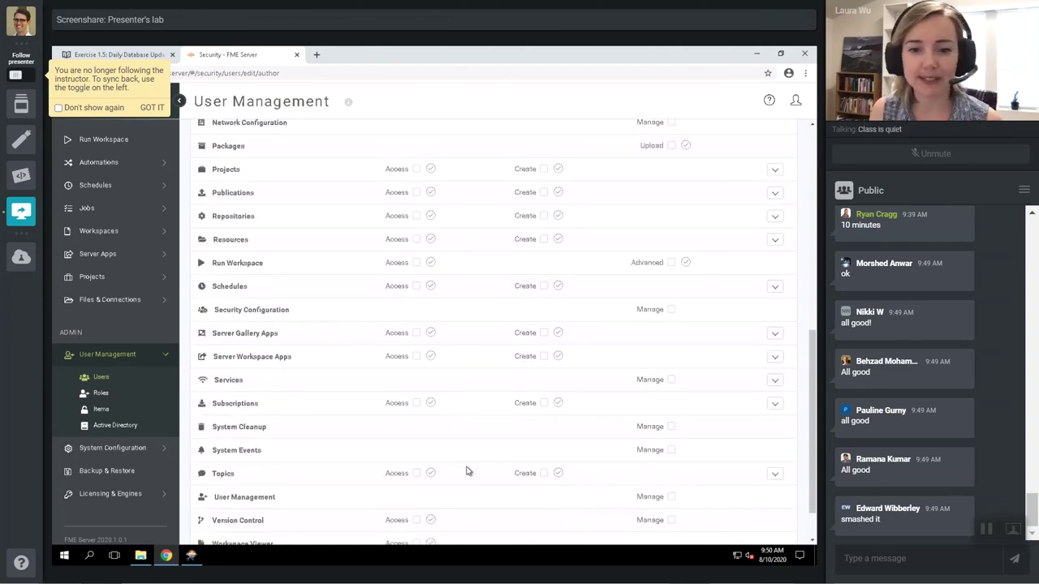
{"action": "scroll", "coordinate": [466, 471], "scroll_direction": "down", "scroll_amount": 1}
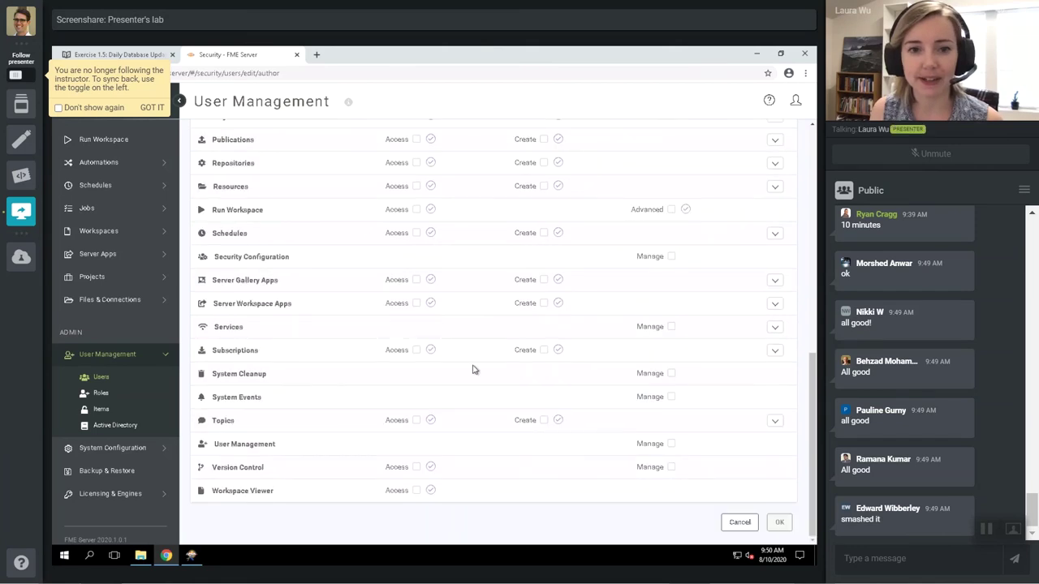
{"action": "scroll", "coordinate": [474, 370], "scroll_direction": "up", "scroll_amount": 5}
{"action": "scroll", "coordinate": [473, 413], "scroll_direction": "up", "scroll_amount": 5}
Return to the list of users, open the guest account and examine its permissions.
{"action": "left_click", "coordinate": [207, 135]}
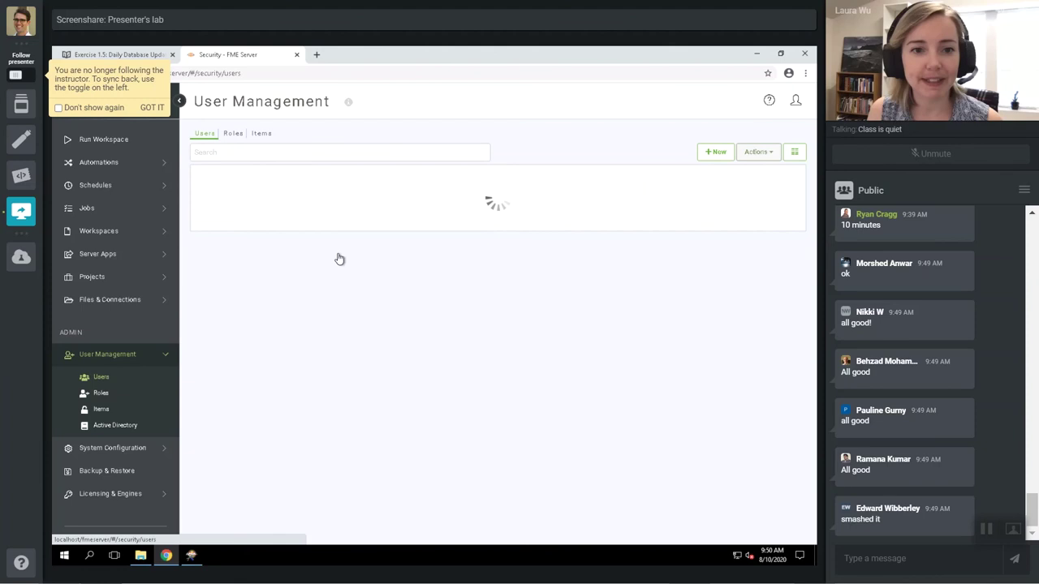
{"action": "left_click", "coordinate": [361, 256]}
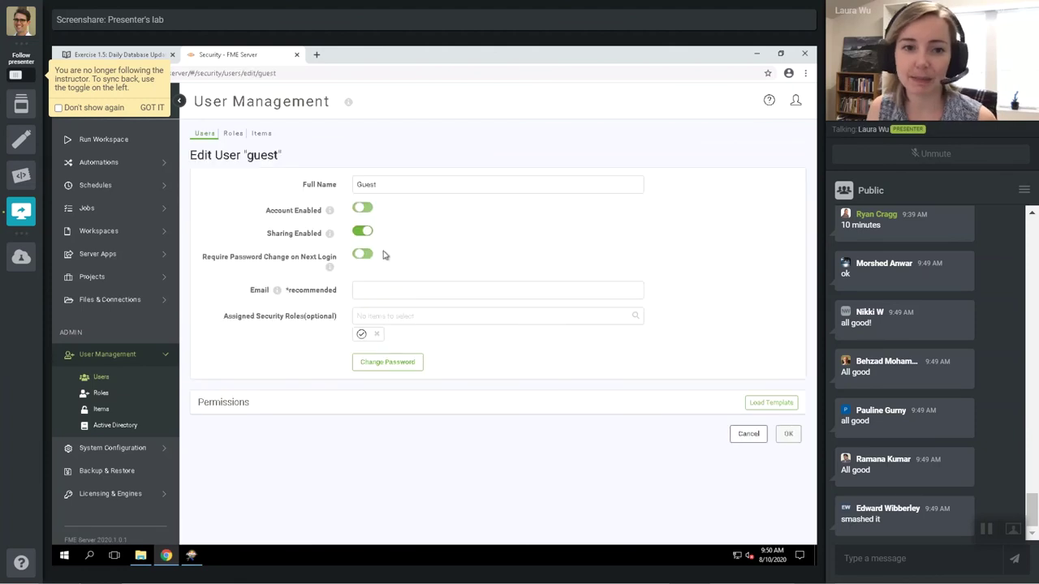
{"action": "scroll", "coordinate": [386, 326], "scroll_direction": "down", "scroll_amount": 2}
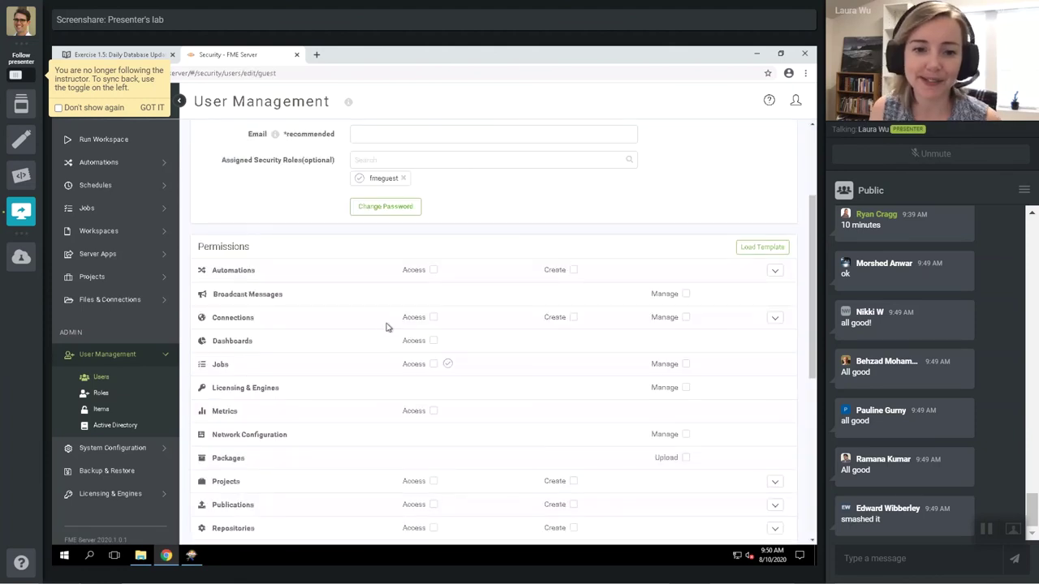
{"action": "scroll", "coordinate": [487, 425], "scroll_direction": "down", "scroll_amount": 5}
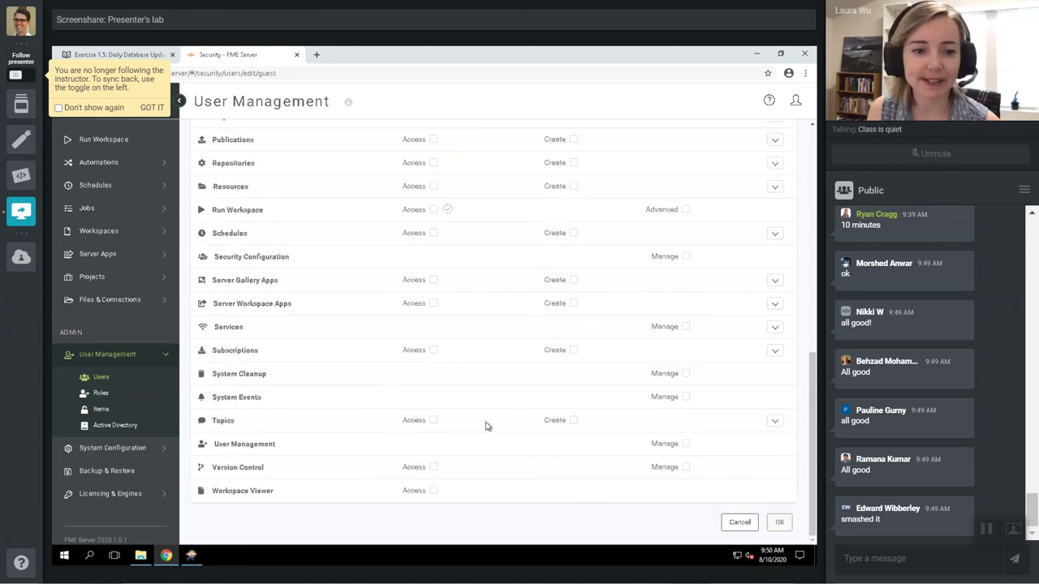
{"action": "scroll", "coordinate": [483, 423], "scroll_direction": "up", "scroll_amount": 2}
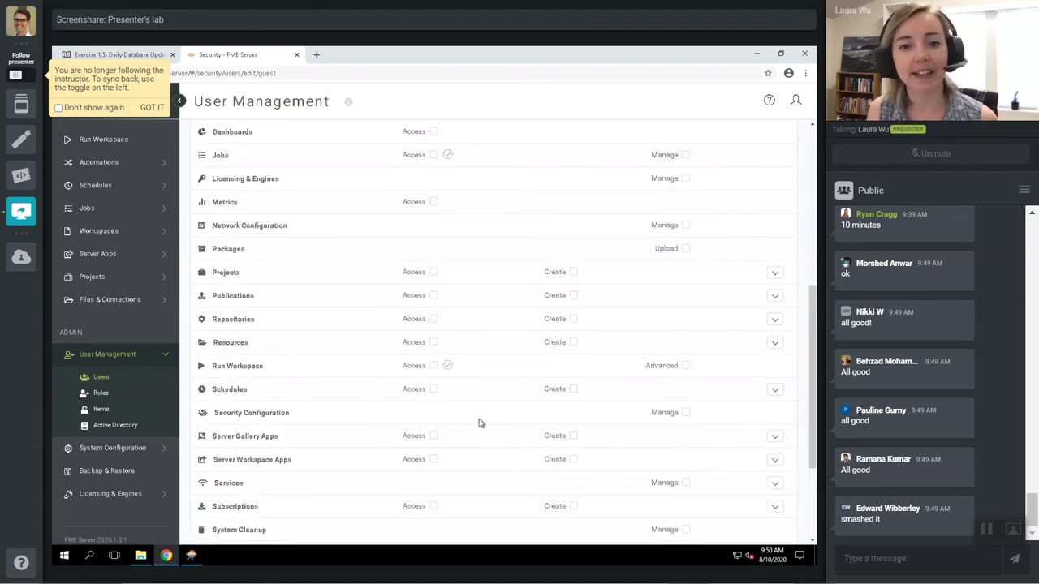
{"action": "scroll", "coordinate": [479, 423], "scroll_direction": "up", "scroll_amount": 1}
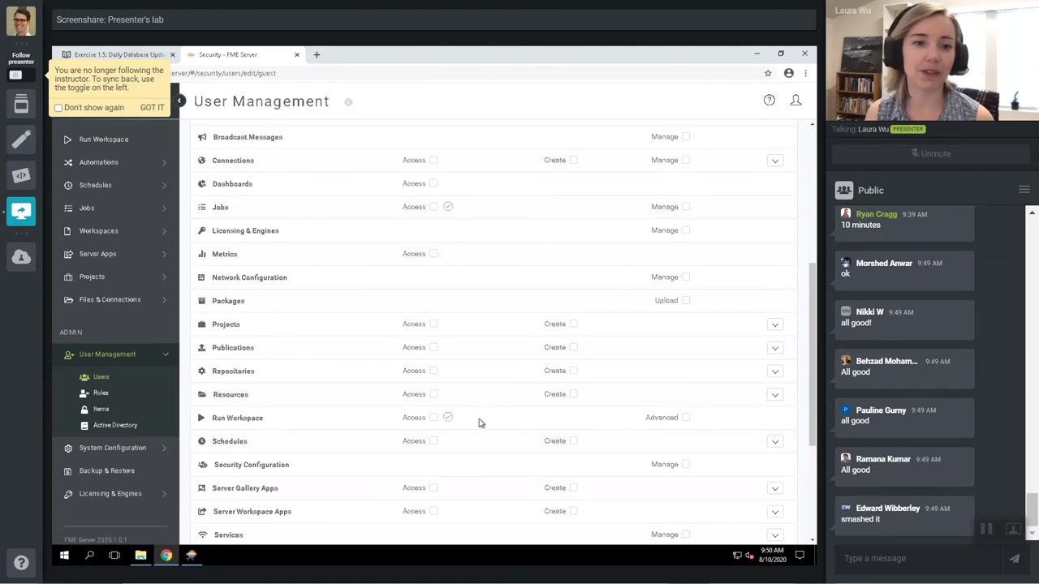
{"action": "scroll", "coordinate": [495, 394], "scroll_direction": "up", "scroll_amount": 1}
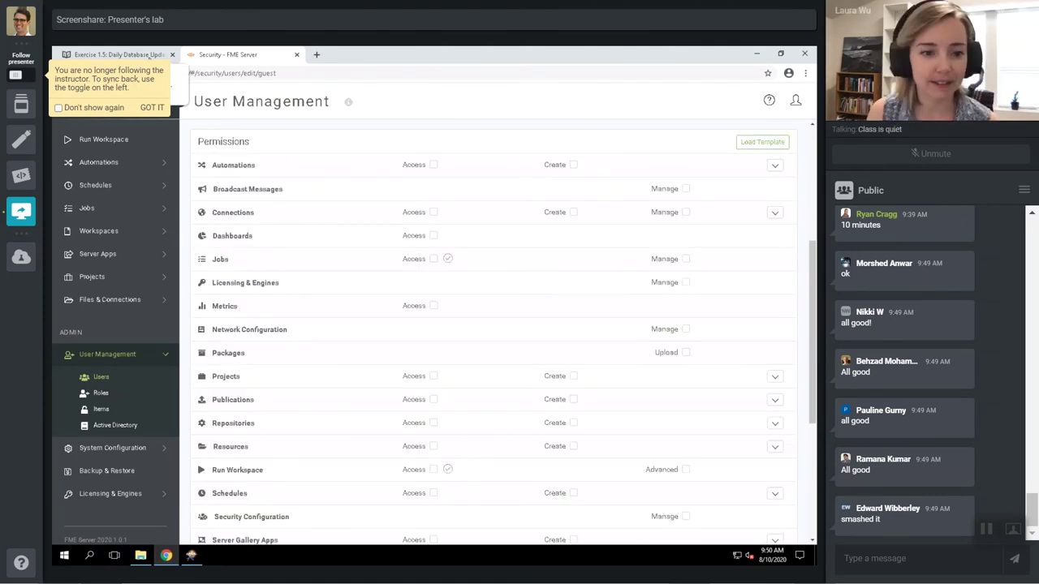
Switch to the manual and read Exercise 1.5's instructions for enabling the Author user and logging in to that account.
{"action": "left_click", "coordinate": [150, 57]}
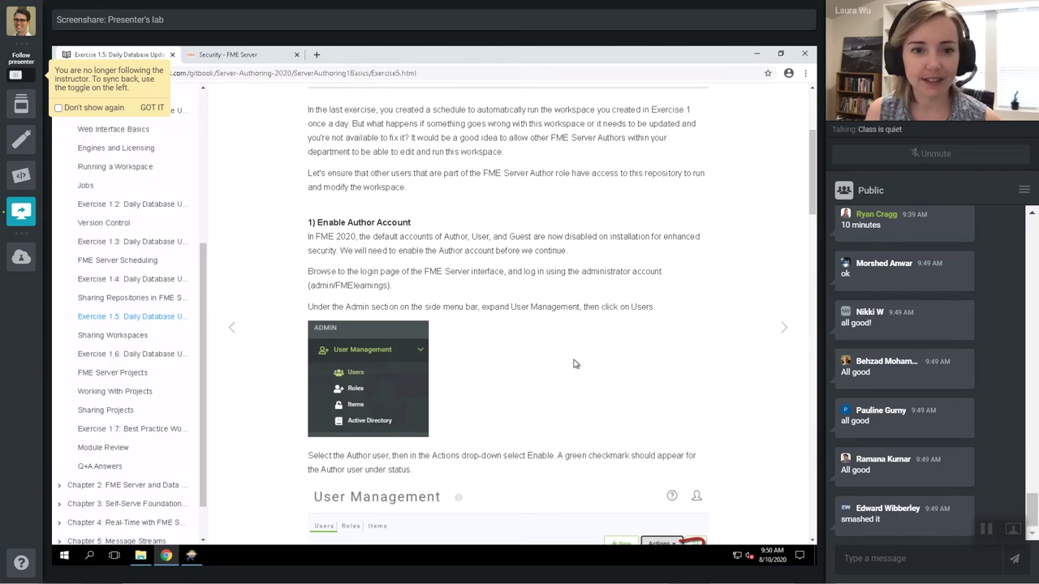
{"action": "scroll", "coordinate": [631, 459], "scroll_direction": "down", "scroll_amount": 3}
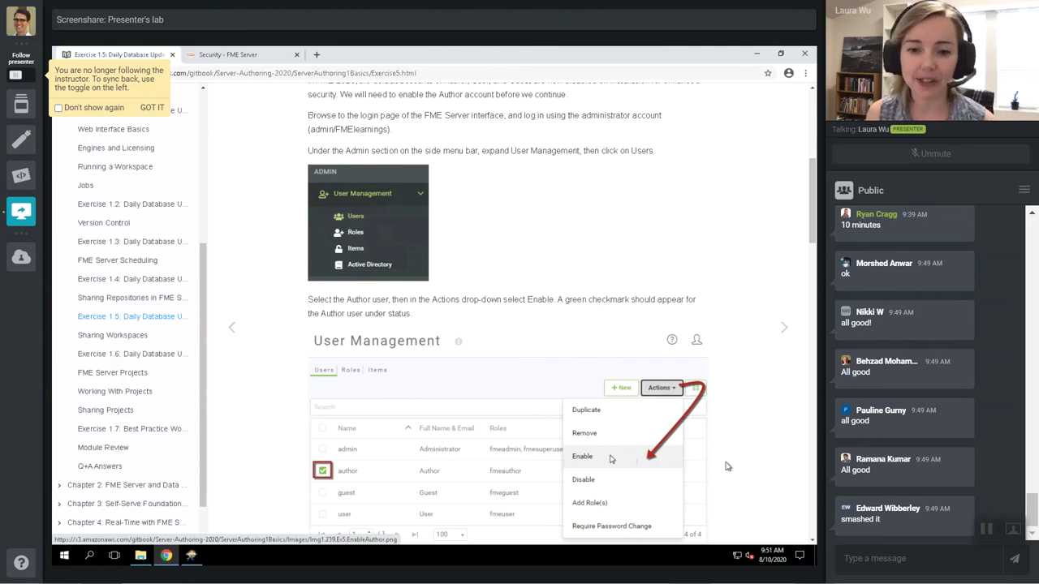
{"action": "scroll", "coordinate": [630, 460], "scroll_direction": "down", "scroll_amount": 1}
{"action": "scroll", "coordinate": [659, 451], "scroll_direction": "down", "scroll_amount": 5}
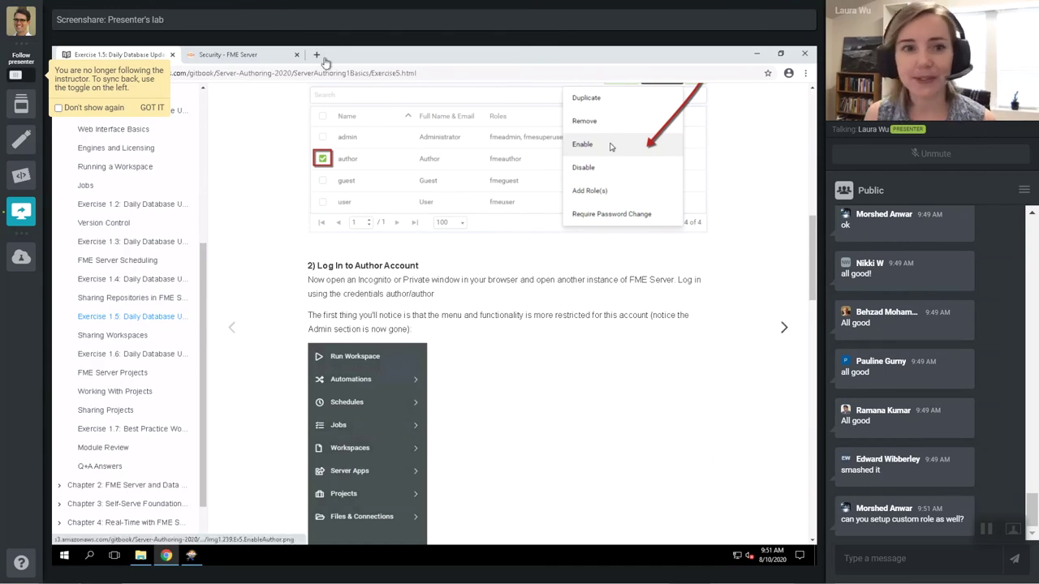
Switch to FME Server, view the list of security roles and return to the list of users.
{"action": "left_click", "coordinate": [228, 56]}
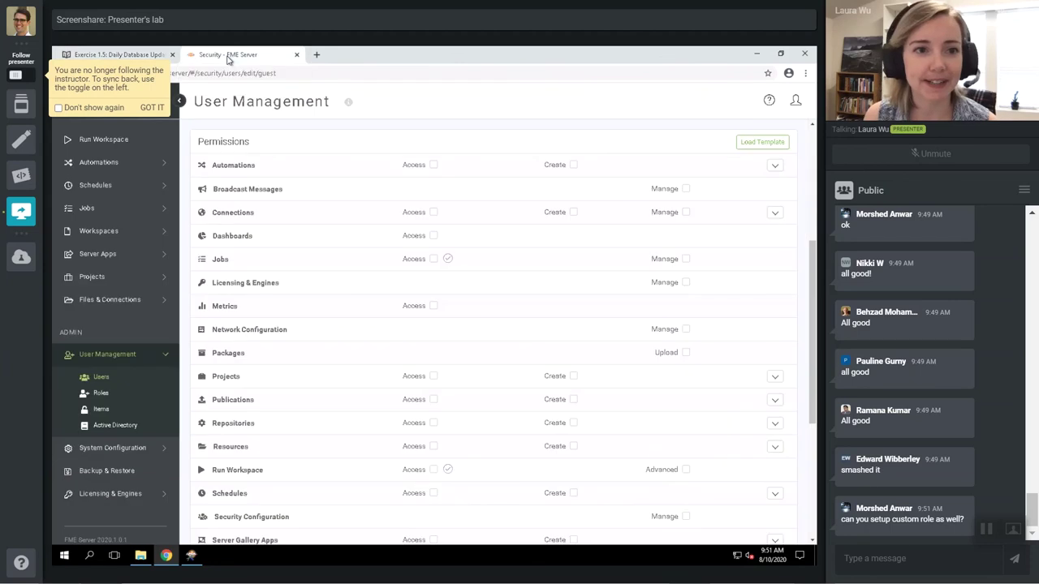
{"action": "left_click", "coordinate": [101, 393]}
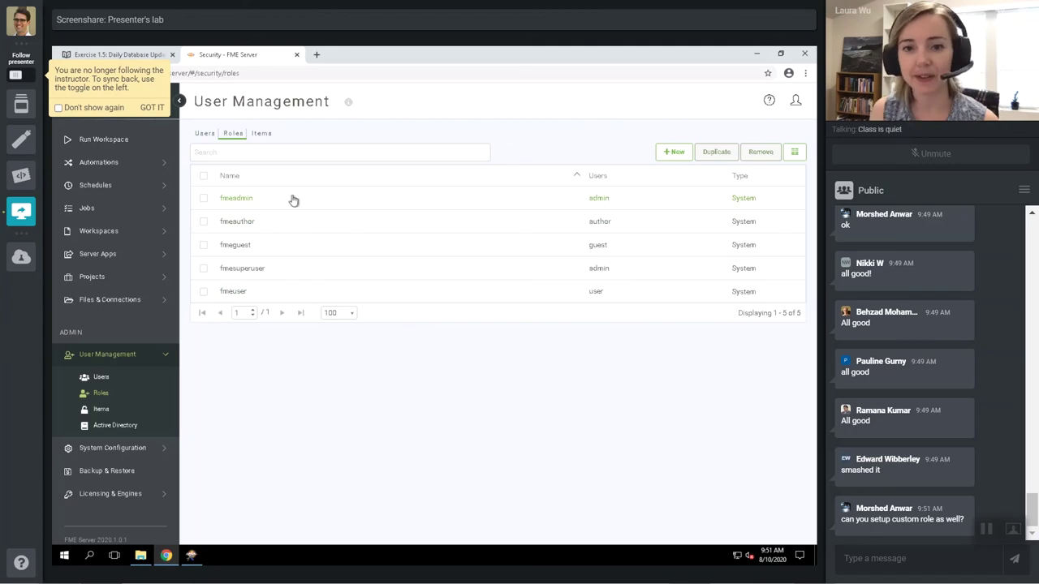
{"action": "left_click", "coordinate": [207, 135]}
Check the manual's instructions for sharing the Training repository with the fmeauthor role, and open the list of existing schedules in FME Server.
{"action": "left_click", "coordinate": [134, 54]}
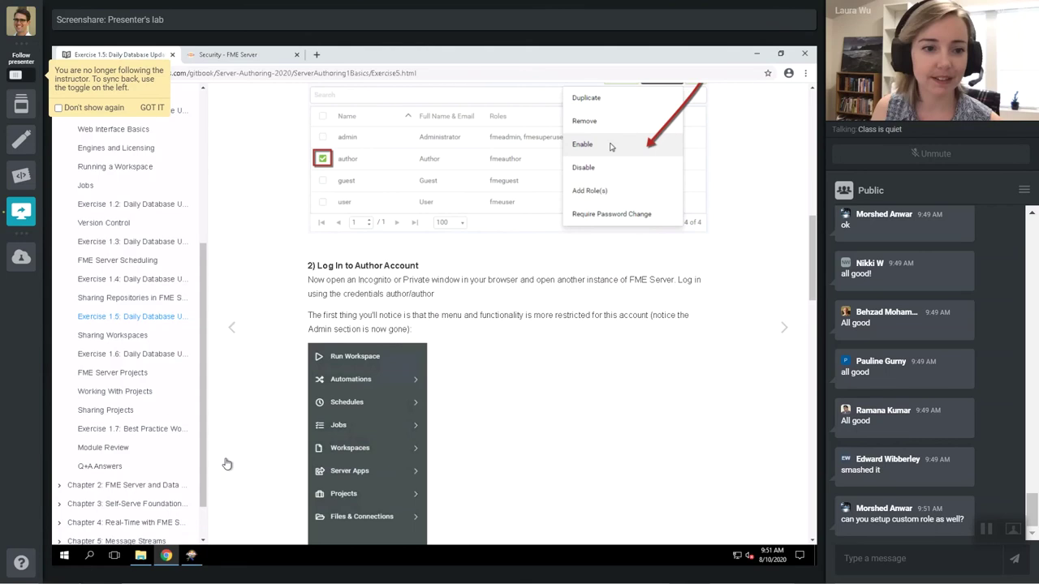
{"action": "scroll", "coordinate": [695, 406], "scroll_direction": "down", "scroll_amount": 15}
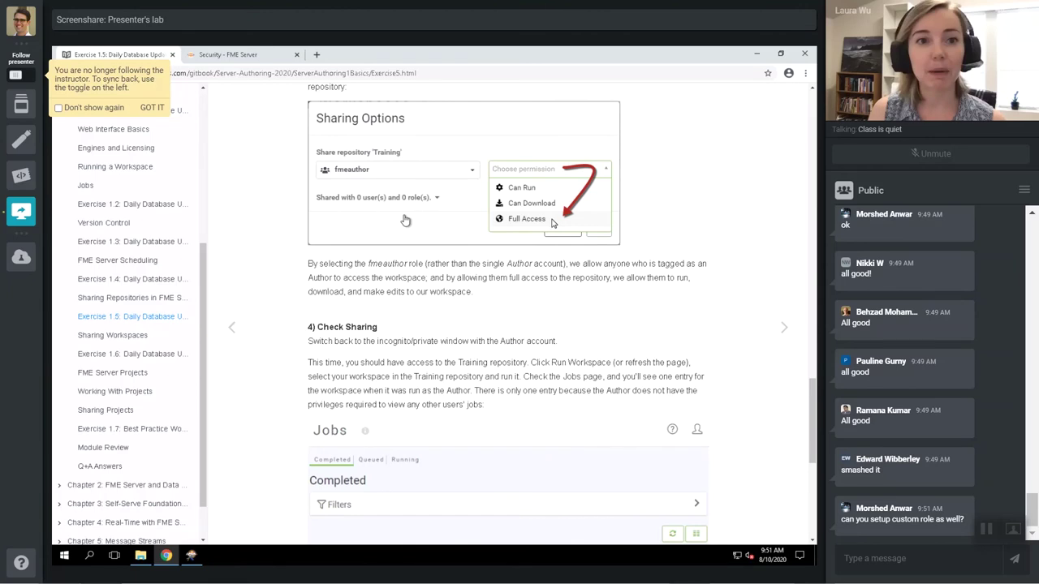
{"action": "left_click", "coordinate": [217, 56]}
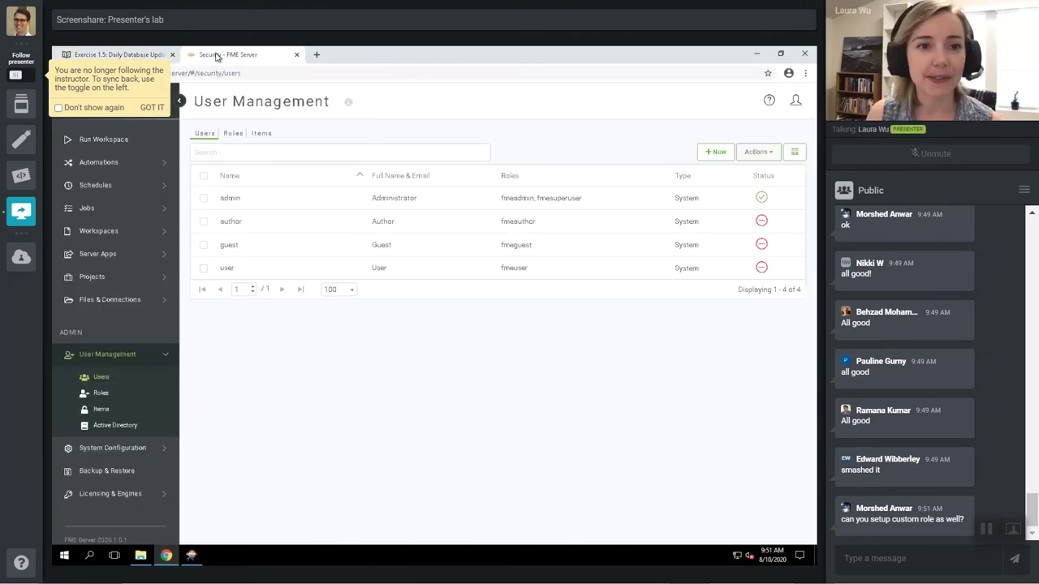
{"action": "left_click", "coordinate": [118, 189]}
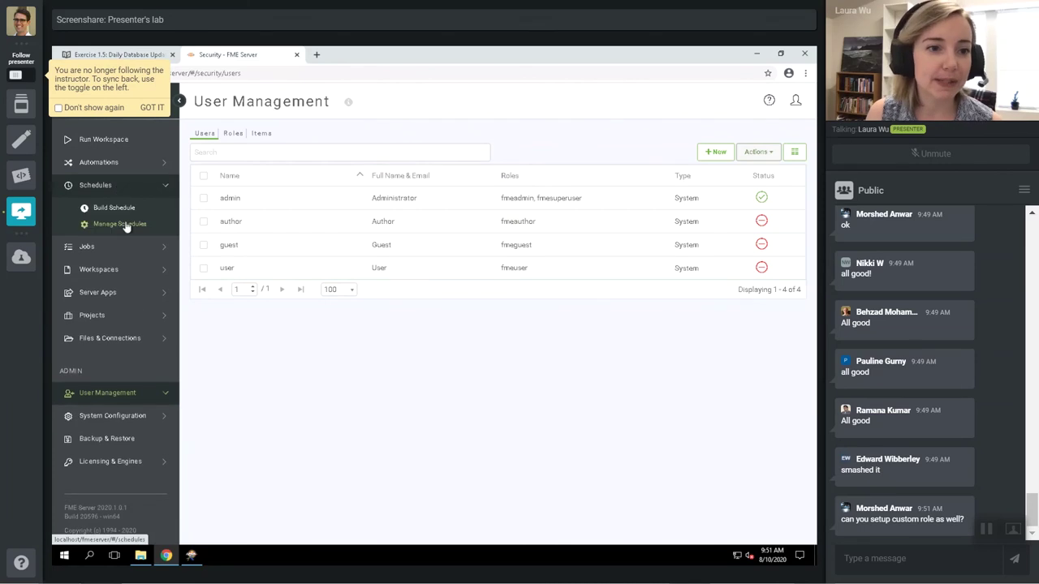
{"action": "left_click", "coordinate": [122, 224]}
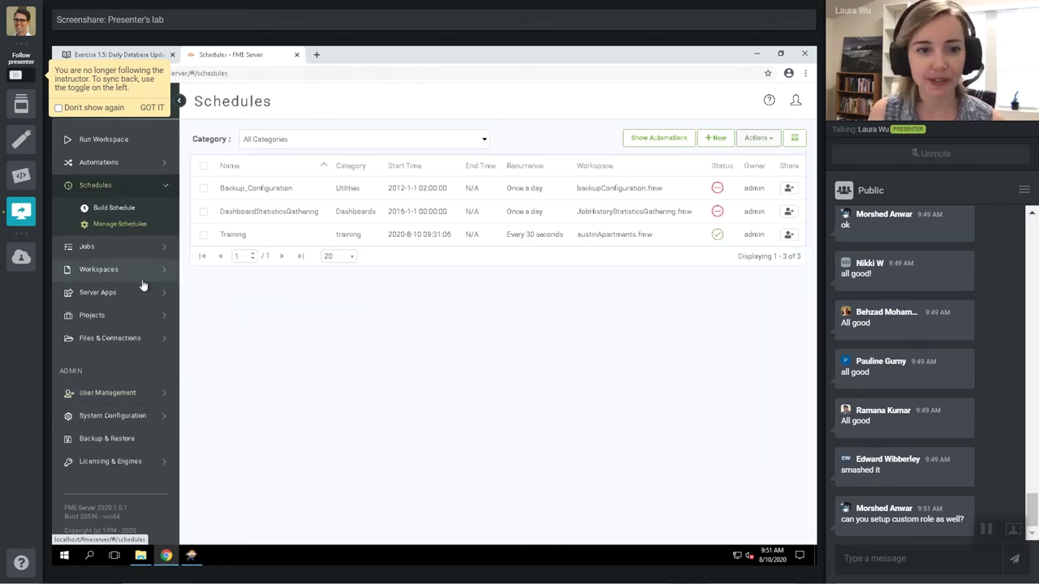
Open the Sharing Workspaces page in the manual, and switch to FME Server to open the Run Workspace page.
{"action": "left_click", "coordinate": [142, 55]}
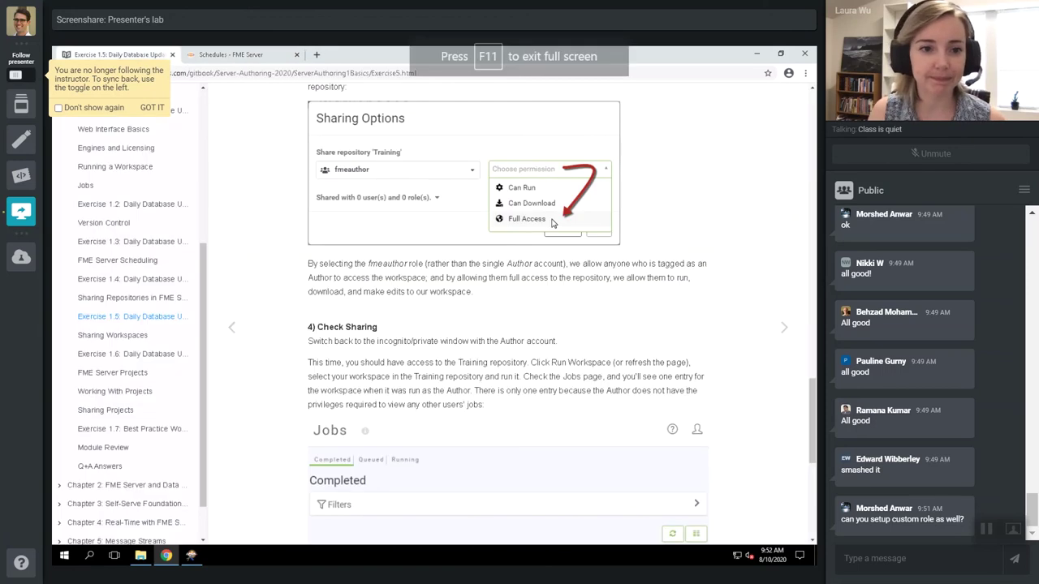
{"action": "left_click", "coordinate": [142, 337]}
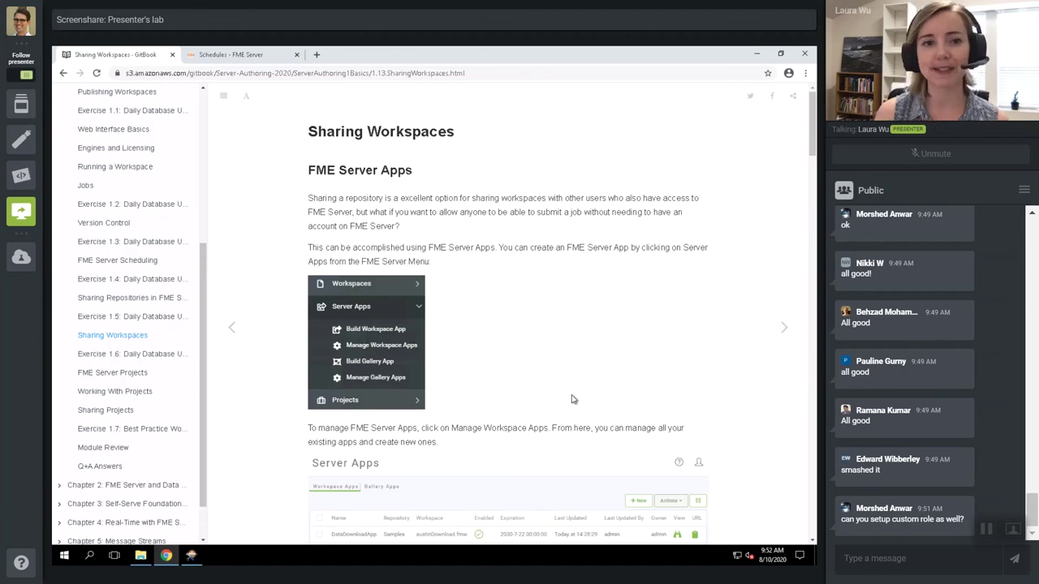
{"action": "left_click", "coordinate": [274, 58]}
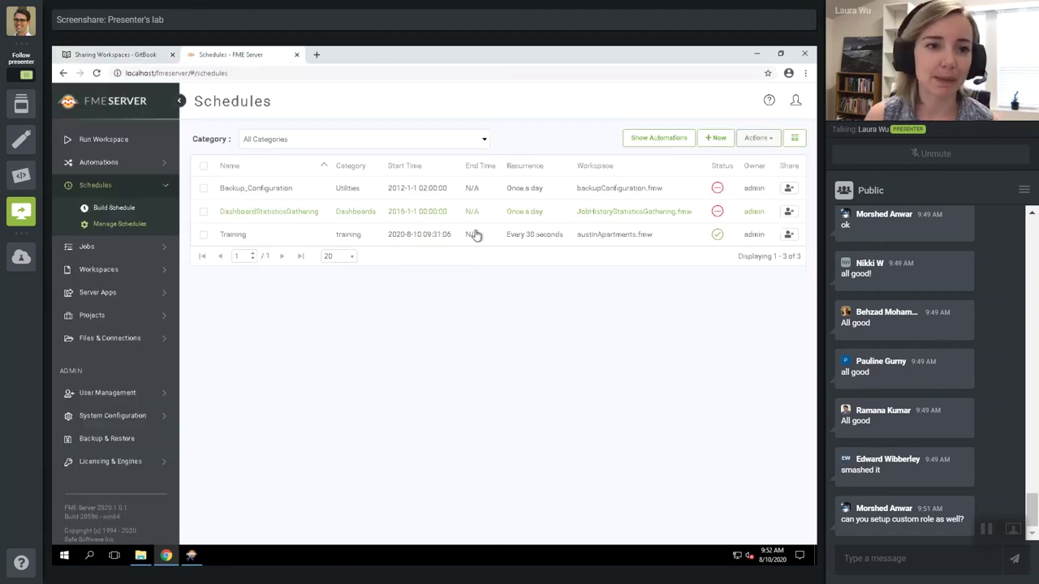
{"action": "left_click", "coordinate": [90, 142]}
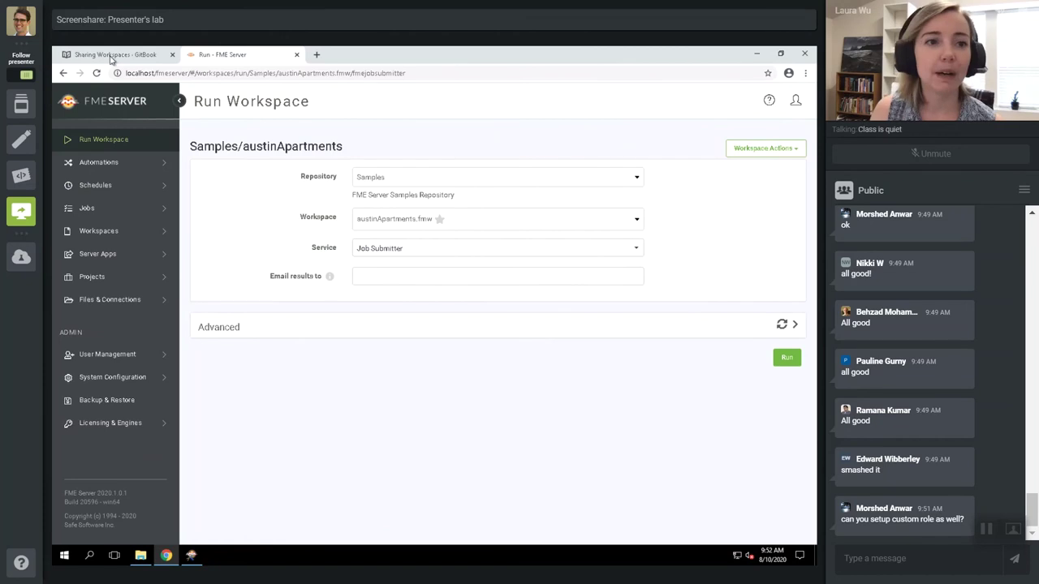
Return to the manual and read how to manage FME Server Apps, create a workspace app and choose its published parameters.
{"action": "key", "text": "ctrl+shift+Tab"}
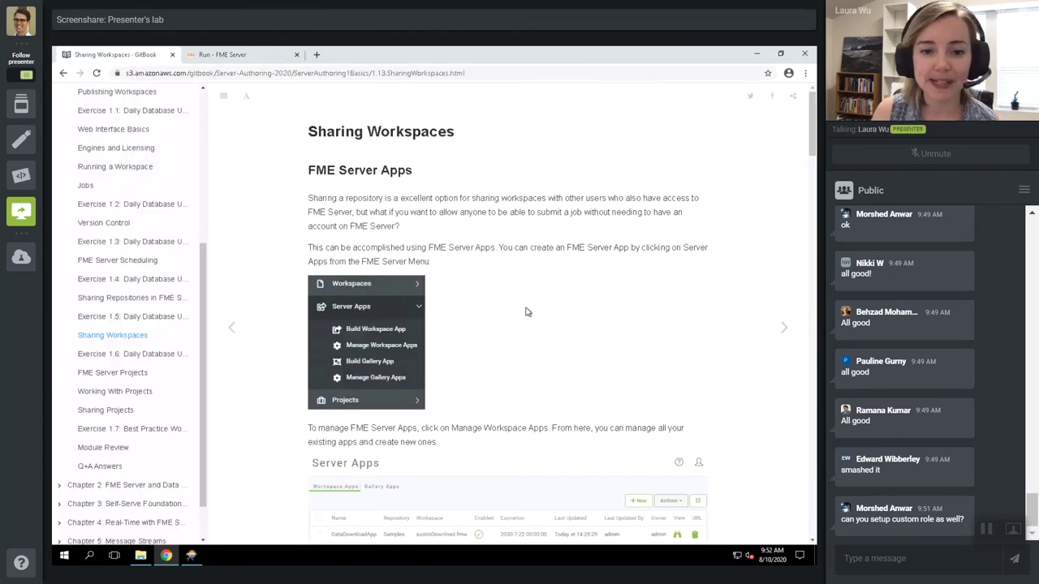
{"action": "scroll", "coordinate": [526, 312], "scroll_direction": "down", "scroll_amount": 1}
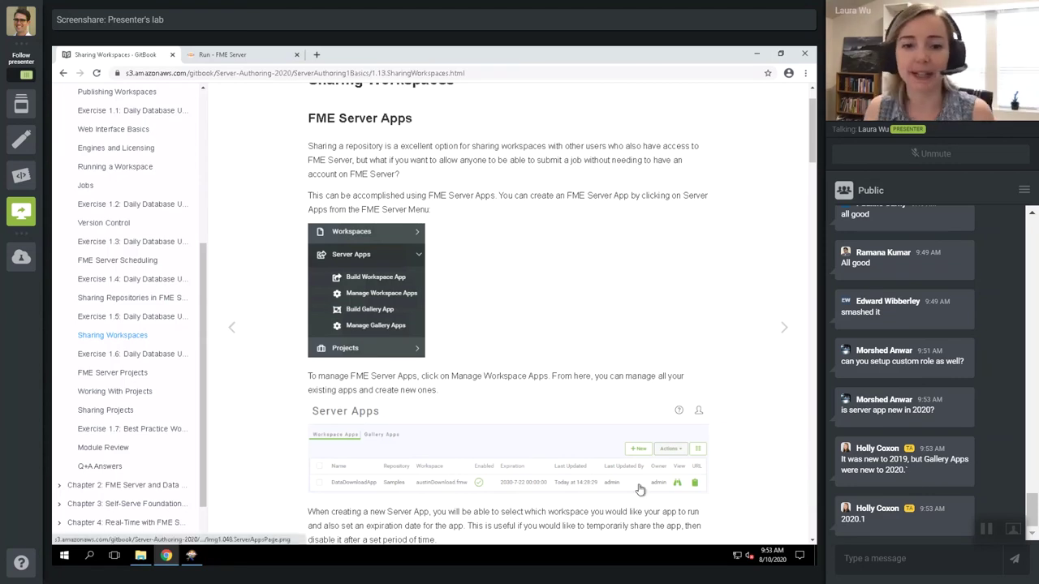
{"action": "scroll", "coordinate": [670, 503], "scroll_direction": "down", "scroll_amount": 1}
{"action": "scroll", "coordinate": [670, 503], "scroll_direction": "down", "scroll_amount": 1}
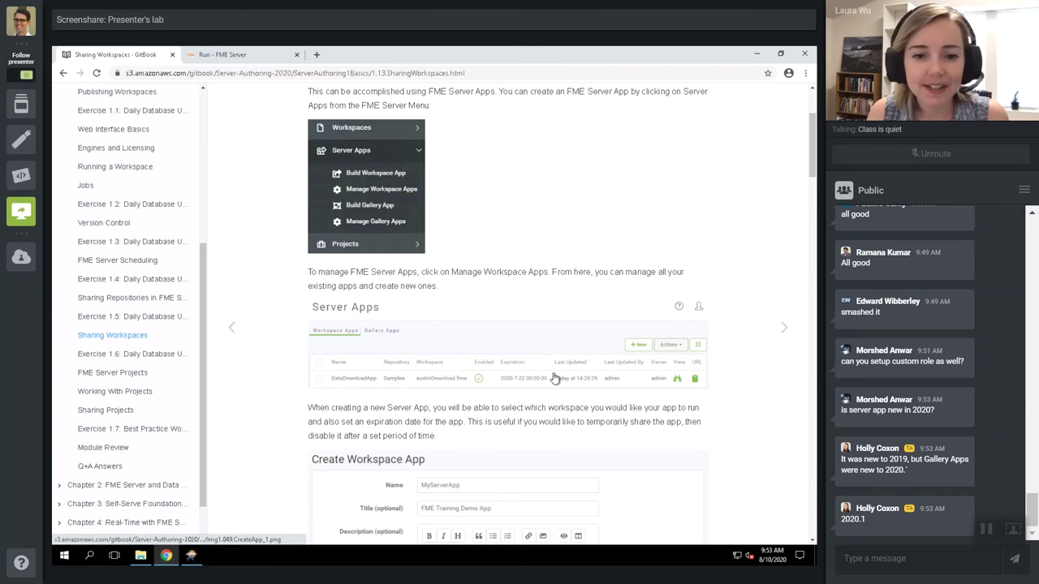
{"action": "scroll", "coordinate": [492, 331], "scroll_direction": "down", "scroll_amount": 7}
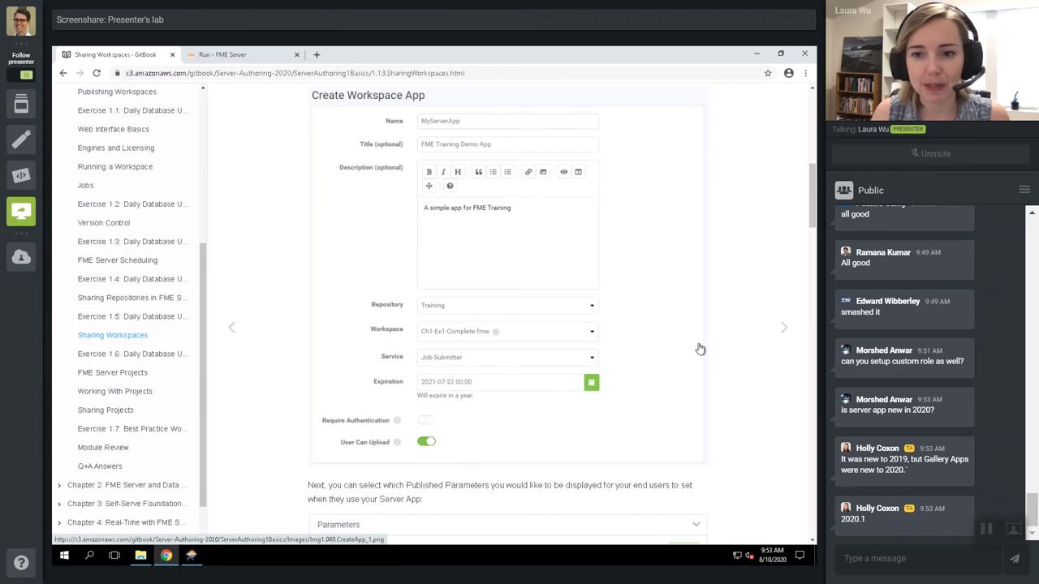
{"action": "scroll", "coordinate": [721, 487], "scroll_direction": "down", "scroll_amount": 1}
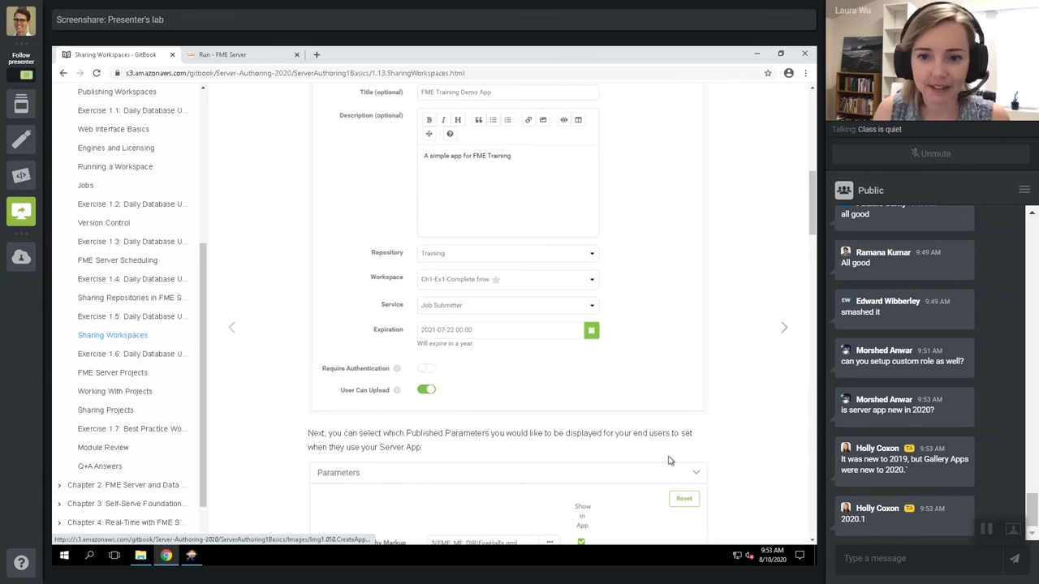
{"action": "scroll", "coordinate": [669, 460], "scroll_direction": "down", "scroll_amount": 15}
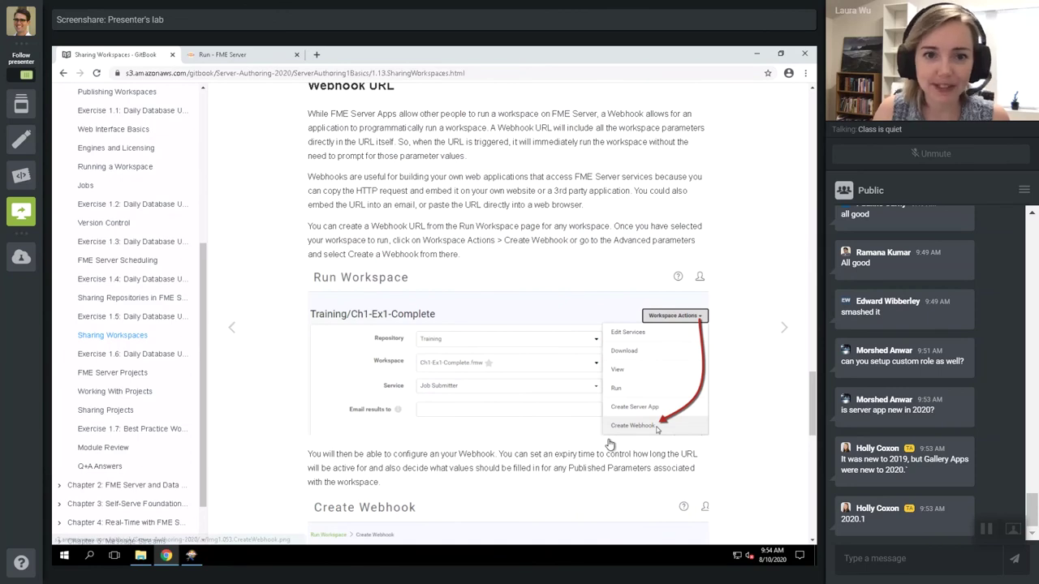
View the enlarged Create Webhook menu figure, close it and review the manual's sample app page and Gallery Apps note.
{"action": "left_click", "coordinate": [609, 445]}
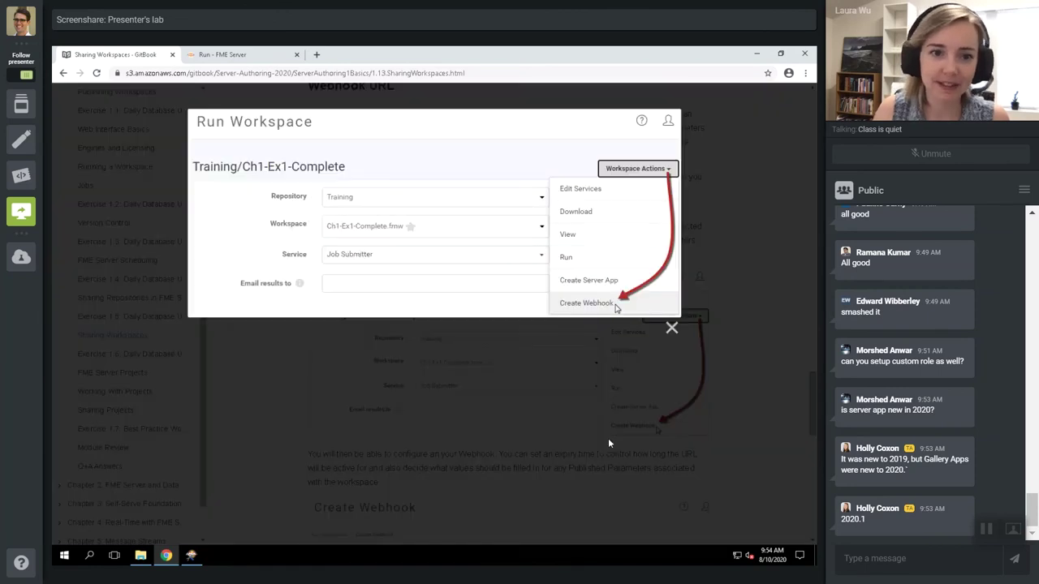
{"action": "left_click", "coordinate": [763, 273]}
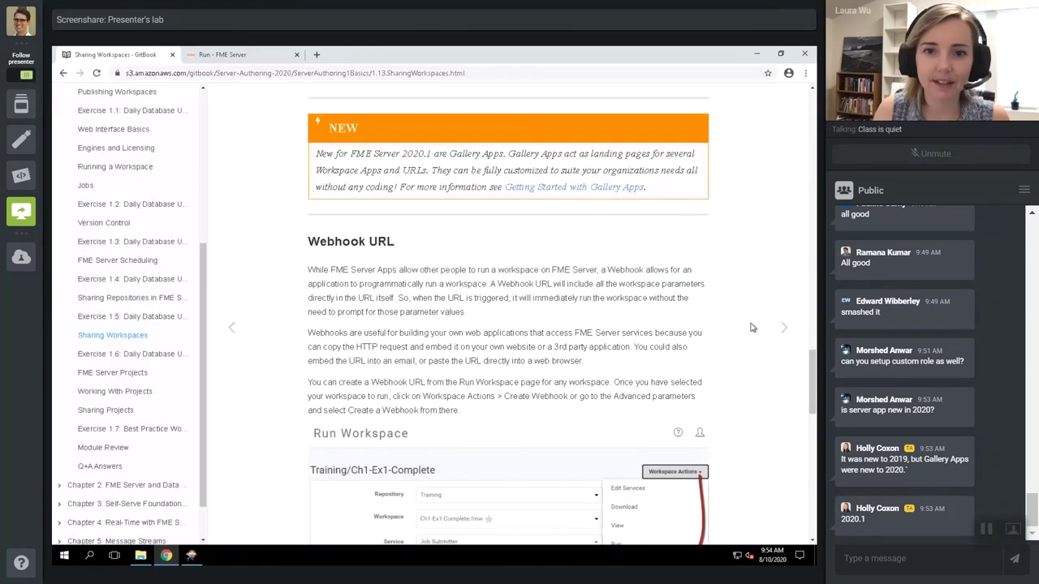
{"action": "scroll", "coordinate": [751, 327], "scroll_direction": "up", "scroll_amount": 3}
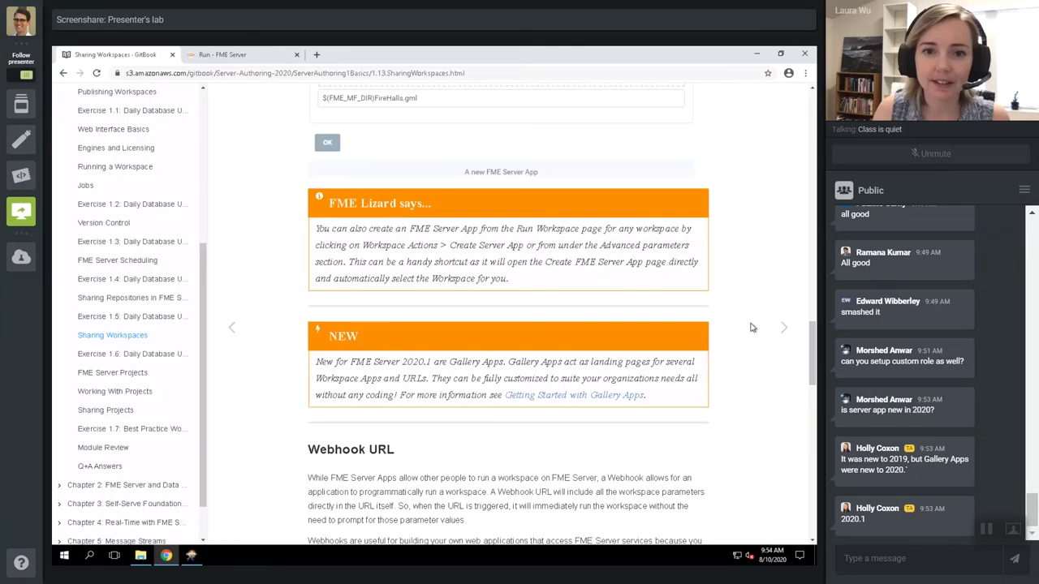
{"action": "scroll", "coordinate": [750, 327], "scroll_direction": "up", "scroll_amount": 3}
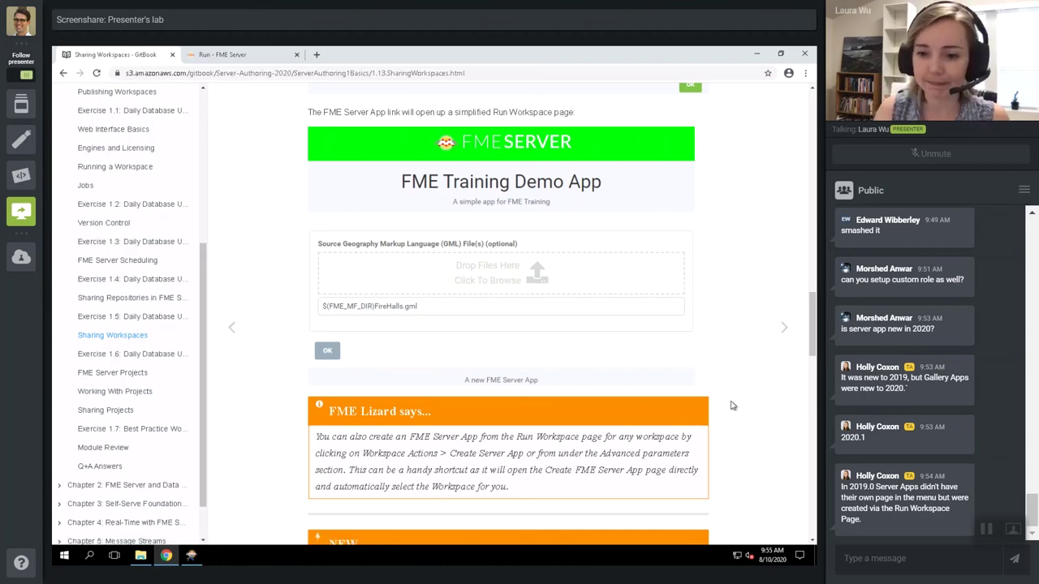
Read the manual's Webhook URL section on creating and configuring a webhook, and enlarge the Create Webhook form figure.
{"action": "scroll", "coordinate": [731, 406], "scroll_direction": "down", "scroll_amount": 3}
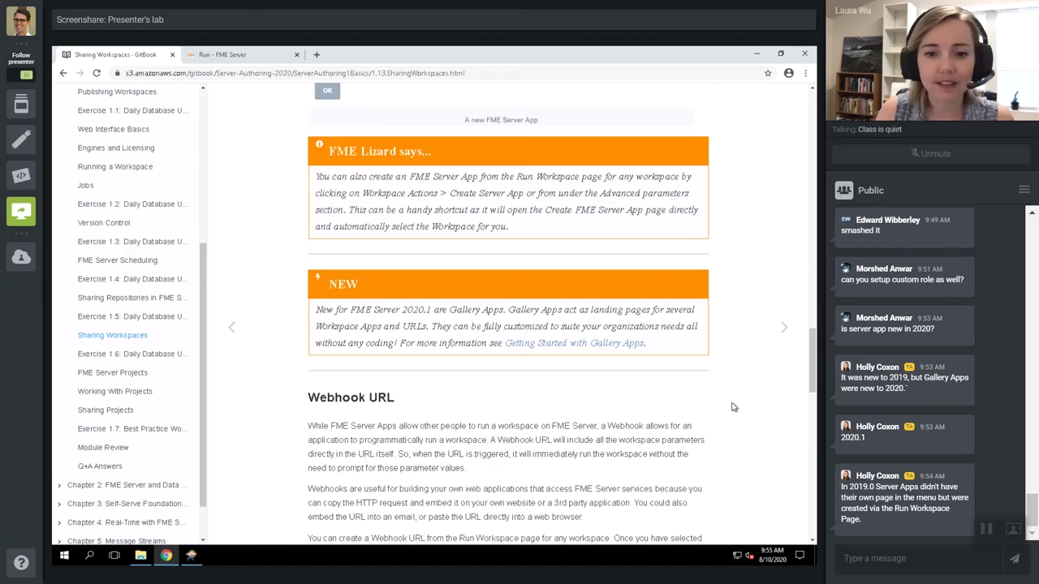
{"action": "scroll", "coordinate": [732, 407], "scroll_direction": "down", "scroll_amount": 2}
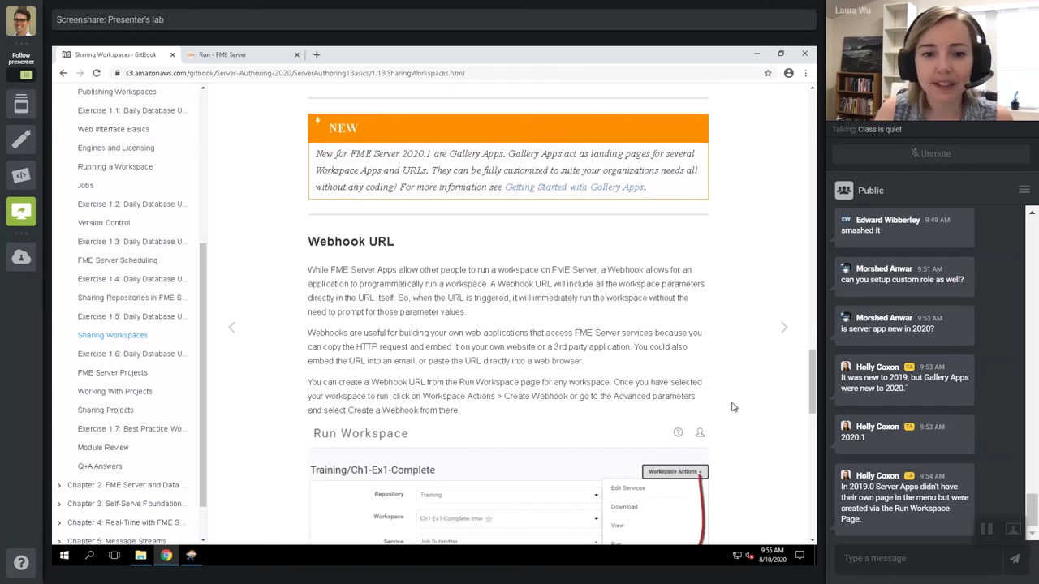
{"action": "scroll", "coordinate": [732, 407], "scroll_direction": "down", "scroll_amount": 2}
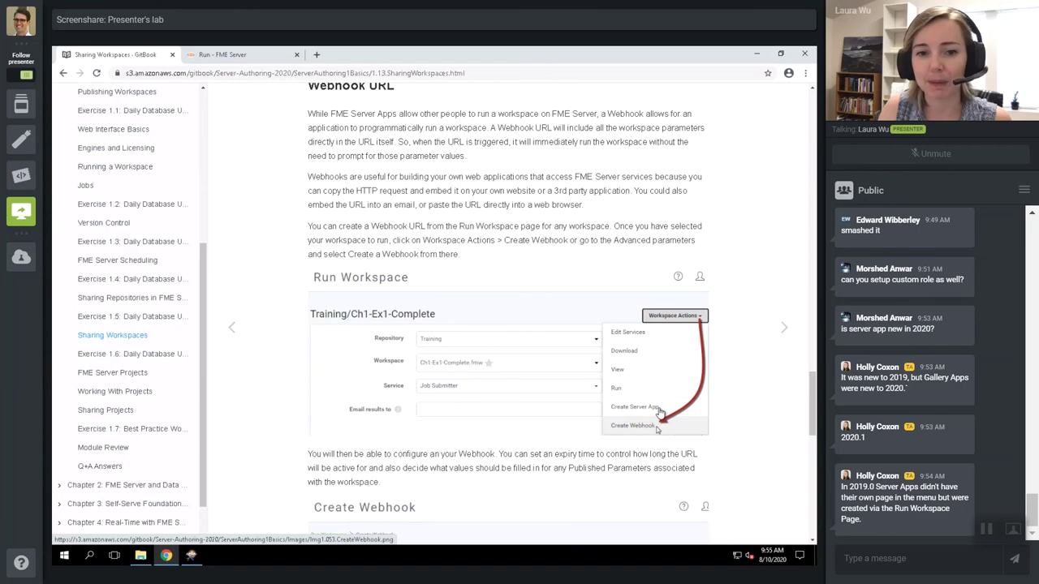
{"action": "scroll", "coordinate": [728, 449], "scroll_direction": "down", "scroll_amount": 2}
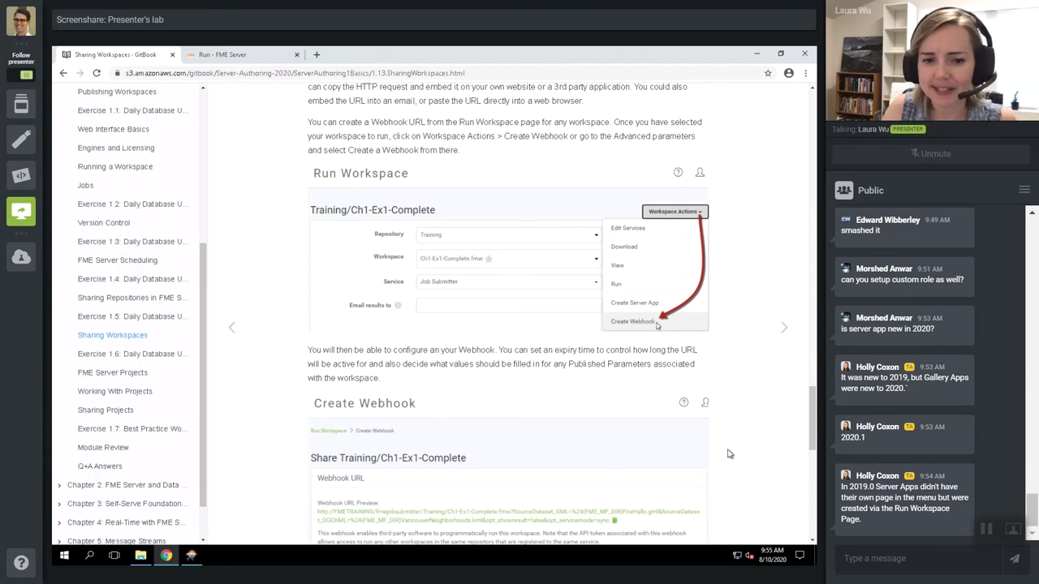
{"action": "scroll", "coordinate": [728, 455], "scroll_direction": "down", "scroll_amount": 2}
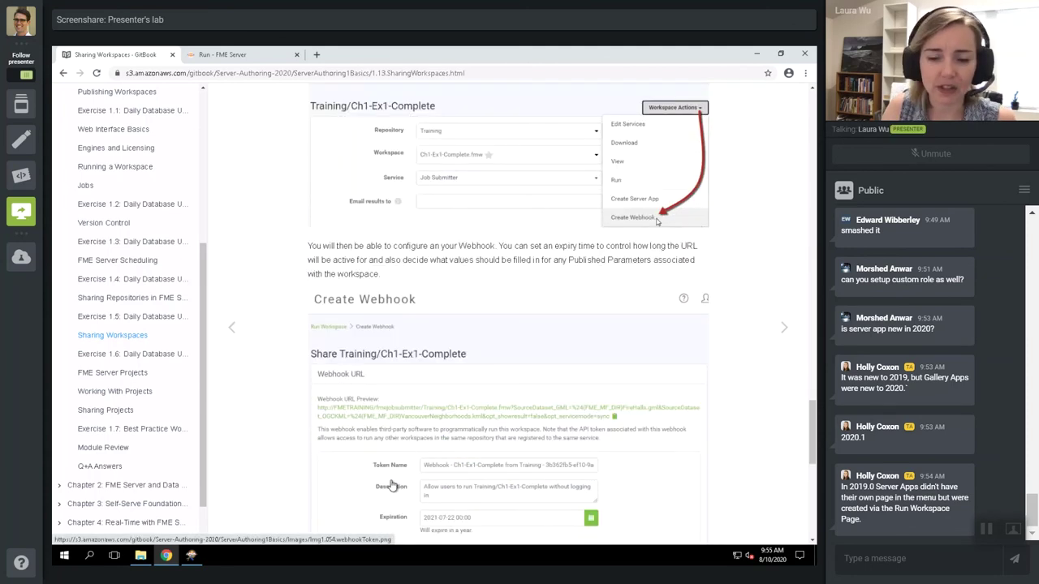
{"action": "scroll", "coordinate": [353, 266], "scroll_direction": "down", "scroll_amount": 3}
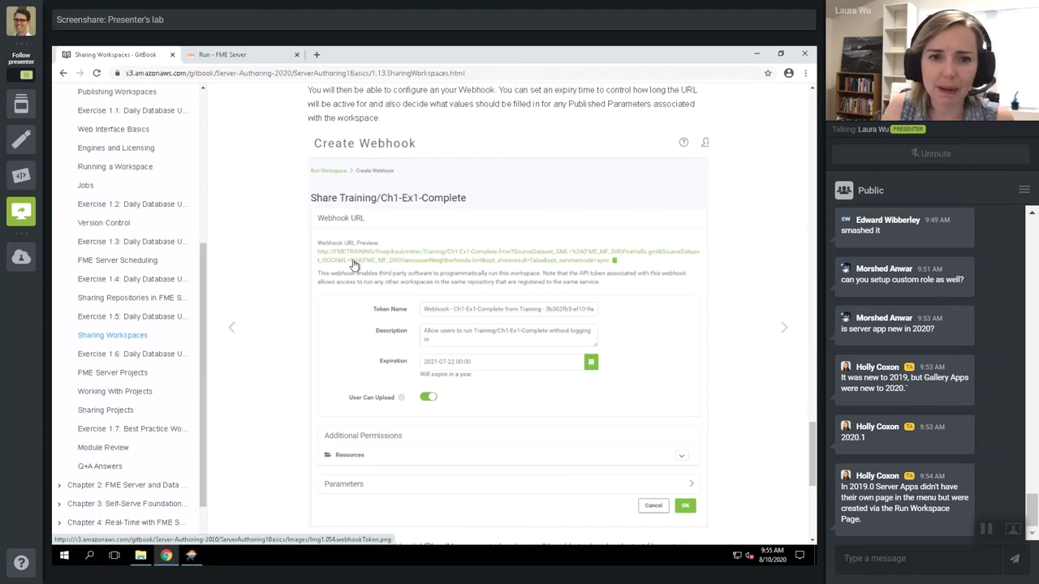
{"action": "left_click", "coordinate": [603, 420]}
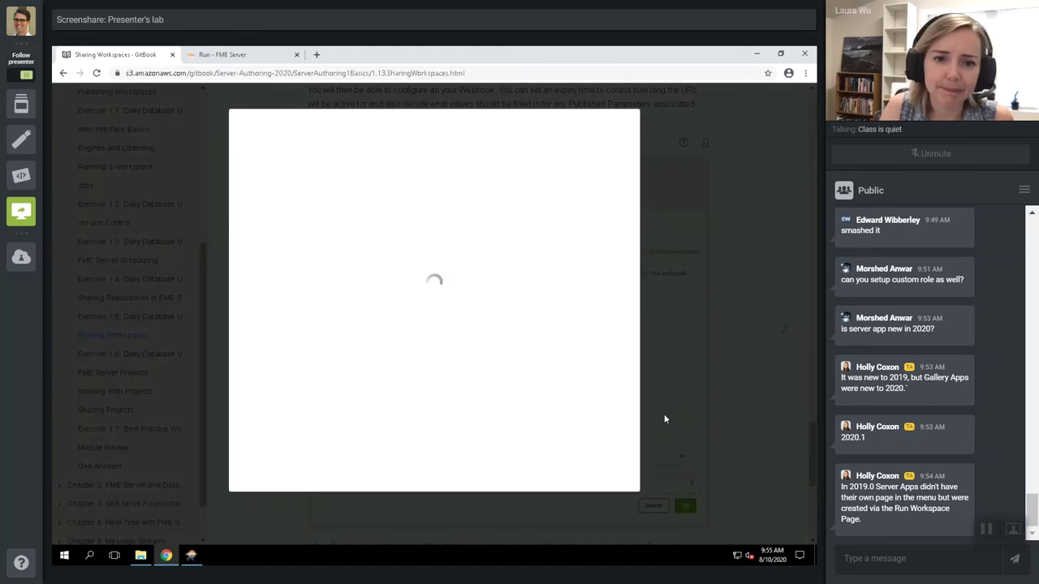